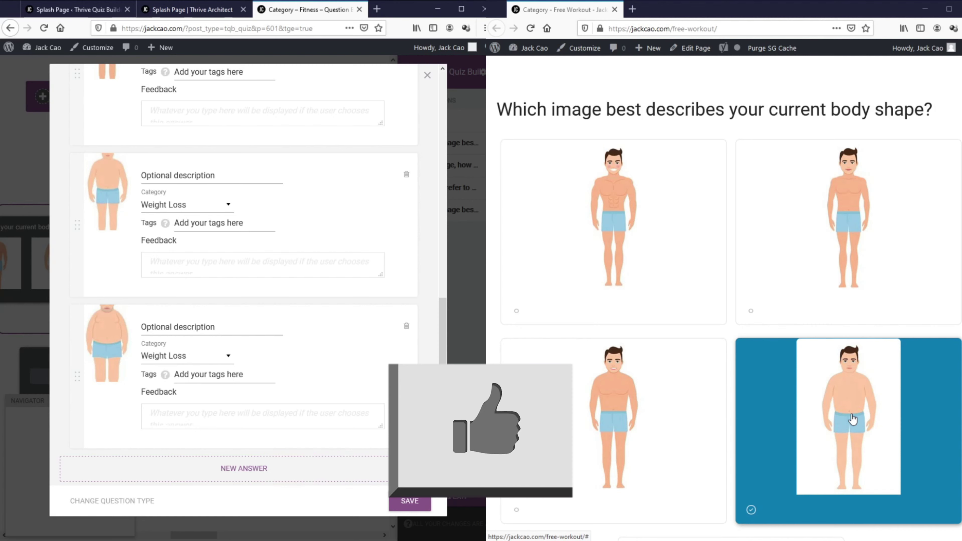
Step: Save the body-shape question and return to the question flow
{"action": "left_click", "coordinate": [428, 75]}
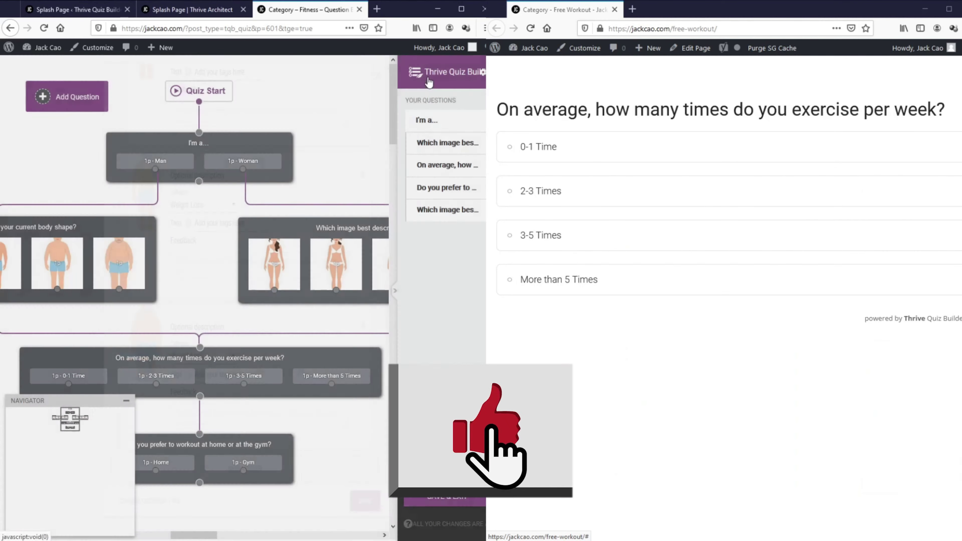
{"action": "scroll", "coordinate": [220, 307], "scroll_direction": "down", "scroll_amount": 3}
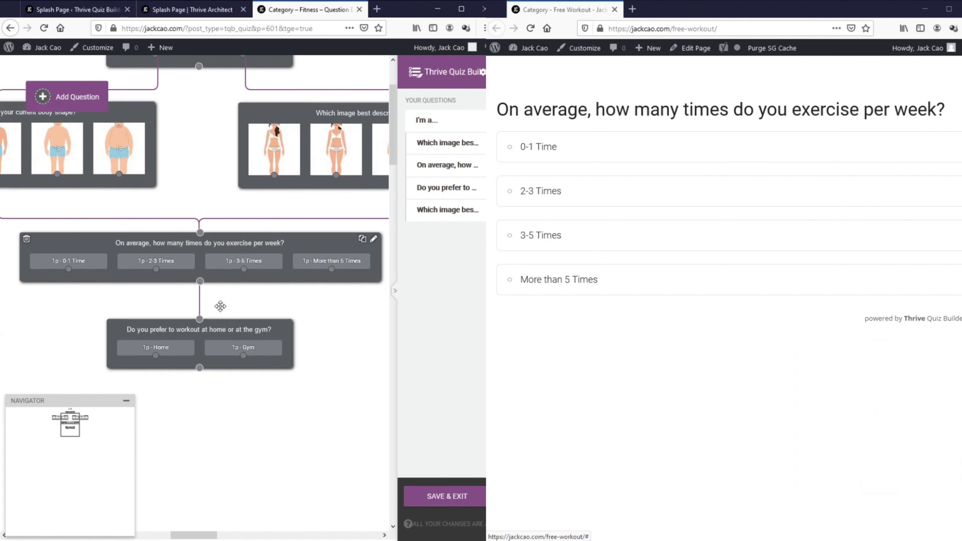
{"action": "scroll", "coordinate": [220, 306], "scroll_direction": "down", "scroll_amount": 1}
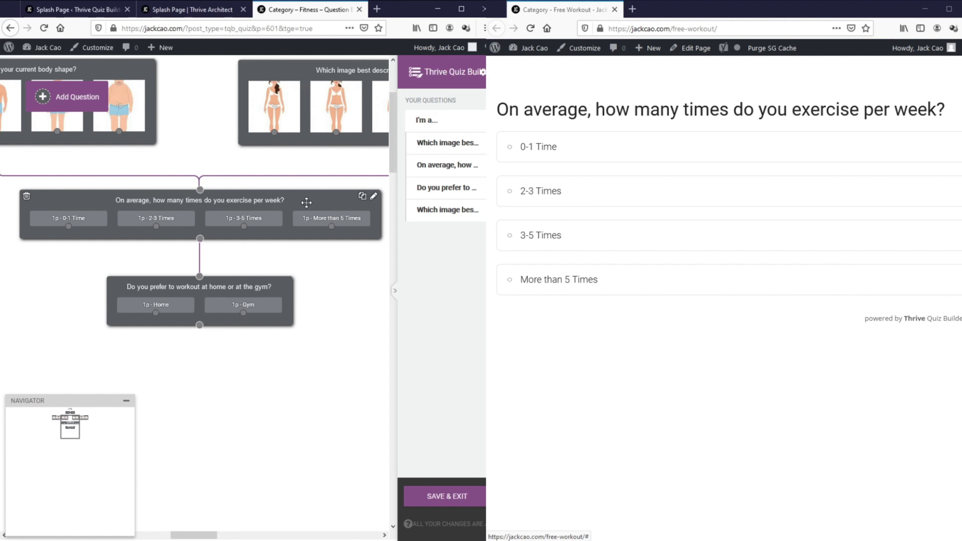
Step: Review the exercise-frequency question with a 2-3 Times preview answer, then open the home-or-gym question
{"action": "left_click", "coordinate": [373, 196]}
{"action": "scroll", "coordinate": [396, 310], "scroll_direction": "down", "scroll_amount": 2}
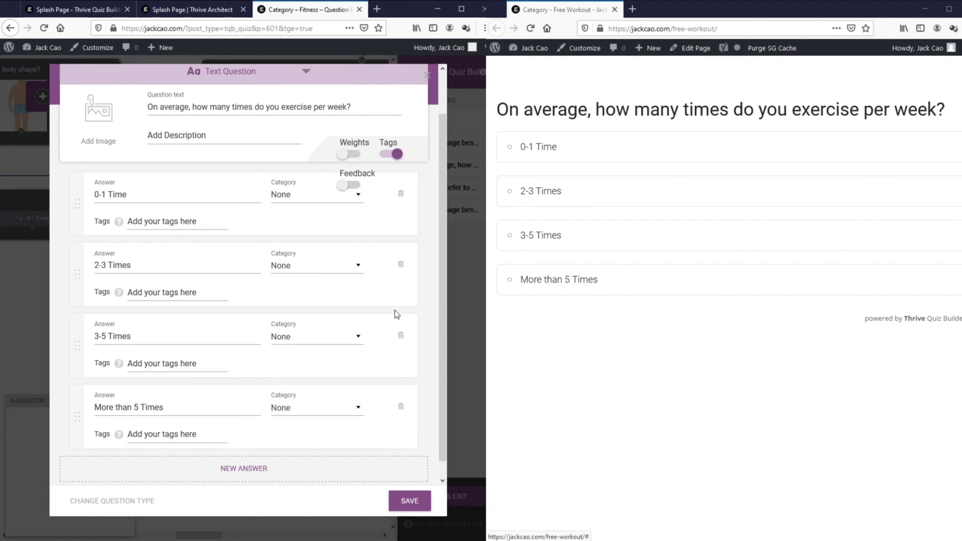
{"action": "scroll", "coordinate": [416, 144], "scroll_direction": "up", "scroll_amount": 2}
{"action": "scroll", "coordinate": [415, 144], "scroll_direction": "down", "scroll_amount": 3}
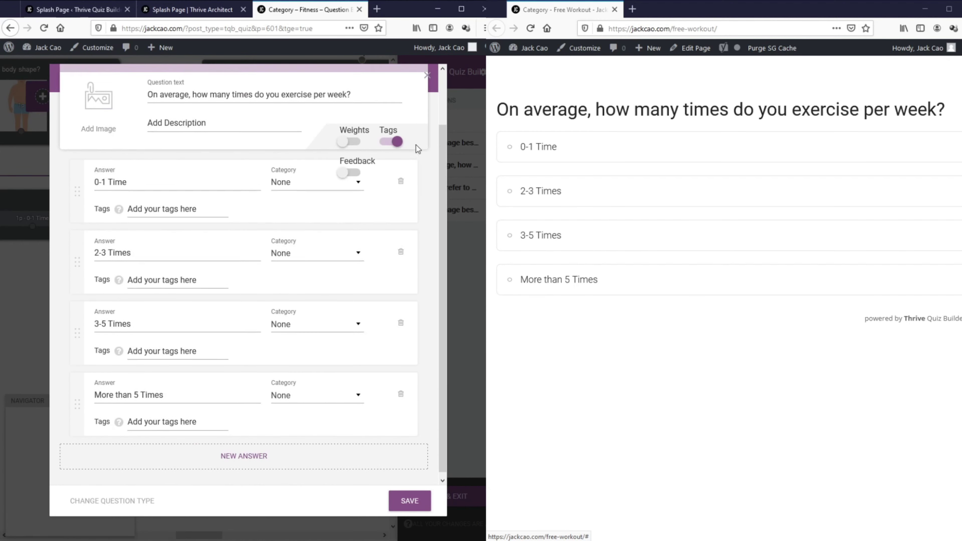
{"action": "scroll", "coordinate": [415, 145], "scroll_direction": "up", "scroll_amount": 3}
{"action": "left_click", "coordinate": [556, 189]}
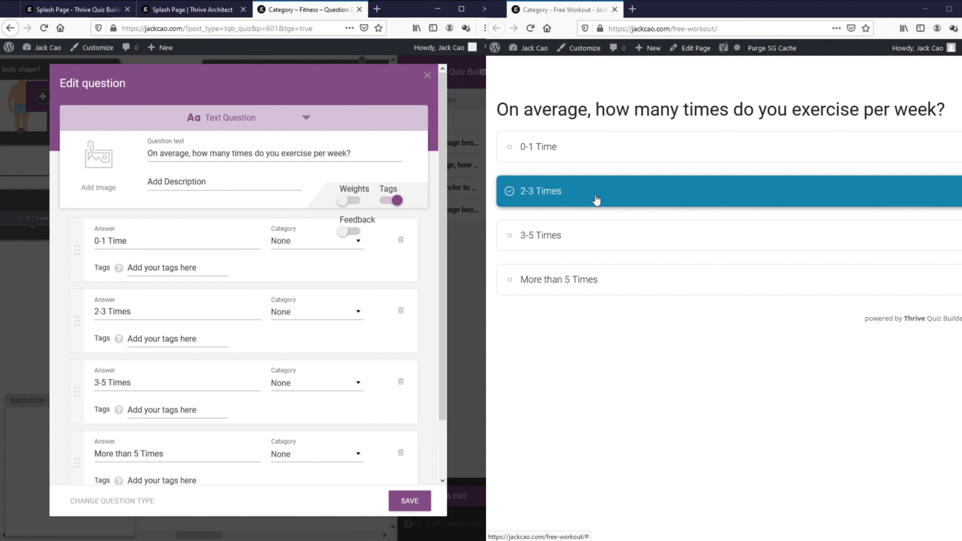
{"action": "left_click", "coordinate": [428, 75]}
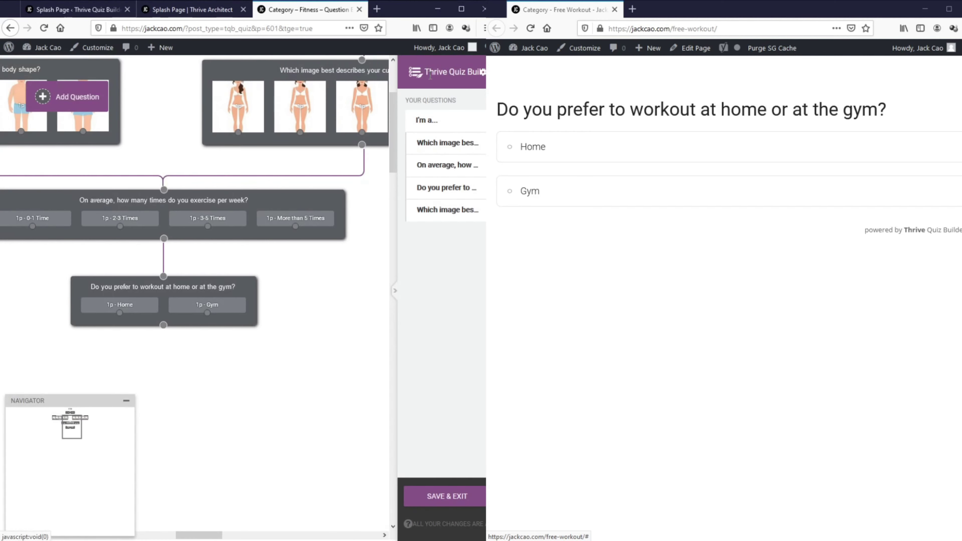
{"action": "mouse_move", "coordinate": [84, 287]}
{"action": "left_click", "coordinate": [249, 285]}
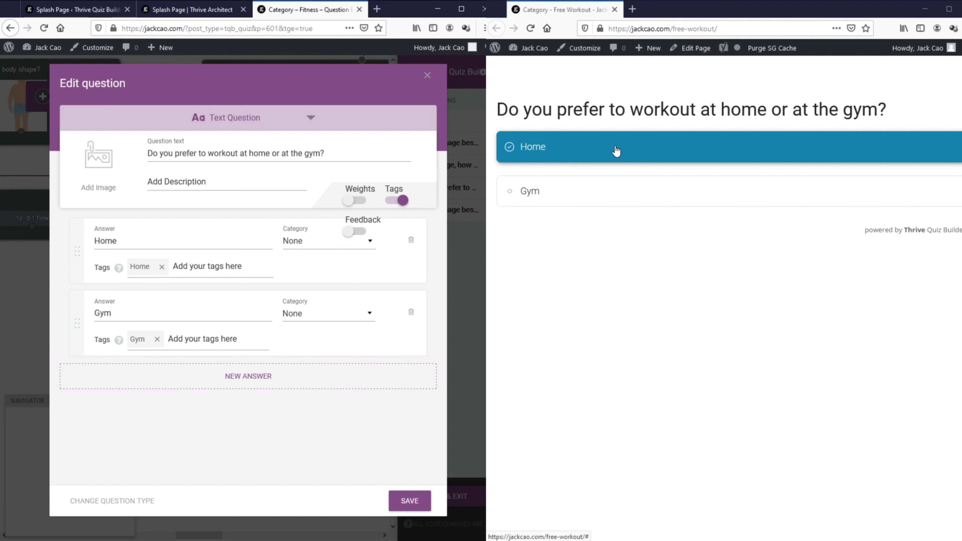
Step: Answer Home in the live preview to see the result page heading, then close the question editor
{"action": "left_click", "coordinate": [616, 150]}
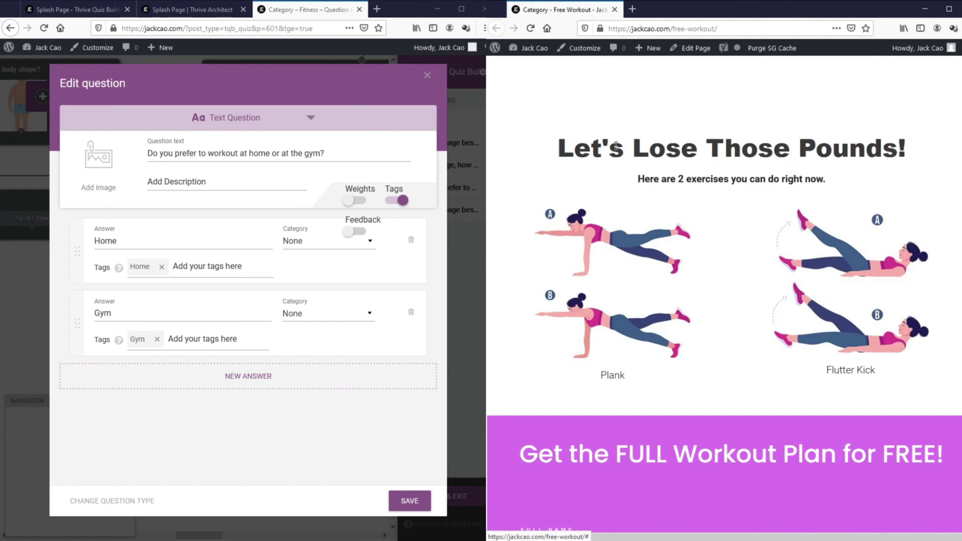
{"action": "left_click_drag", "start_coordinate": [567, 151], "coordinate": [919, 151]}
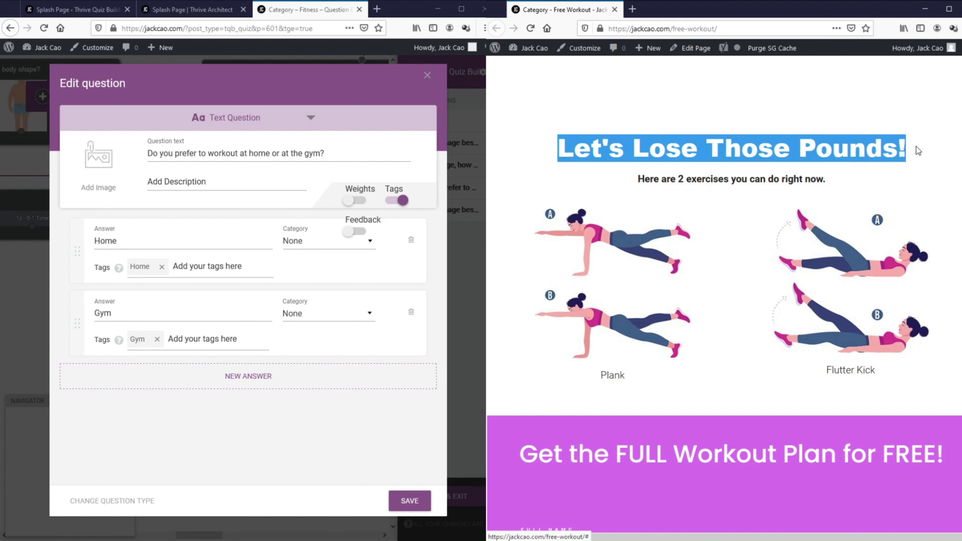
{"action": "scroll", "coordinate": [621, 261], "scroll_direction": "down", "scroll_amount": 6}
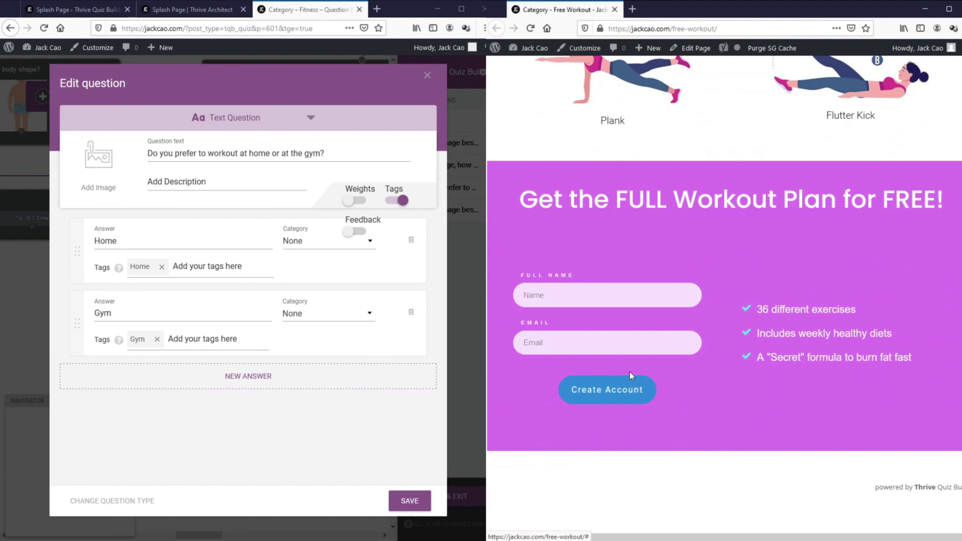
{"action": "left_click", "coordinate": [427, 76]}
Step: Save and exit the quiz, then open the control results page via Manage in the visual editor
{"action": "left_click", "coordinate": [457, 502]}
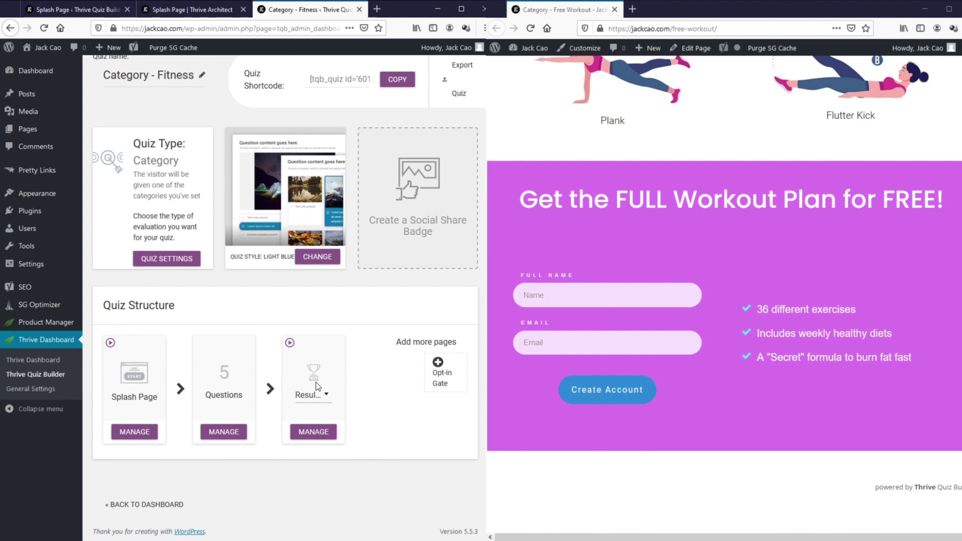
{"action": "left_click", "coordinate": [310, 438]}
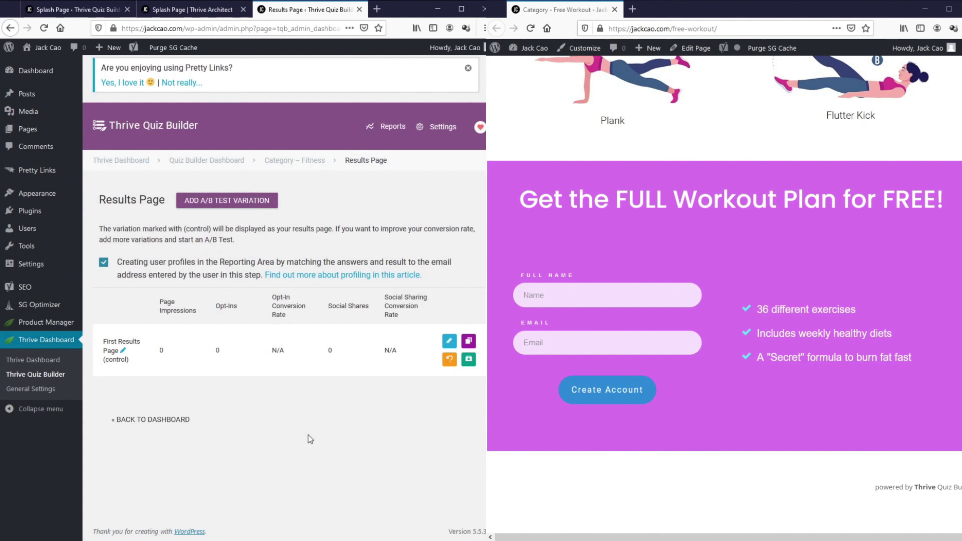
{"action": "left_click", "coordinate": [449, 341]}
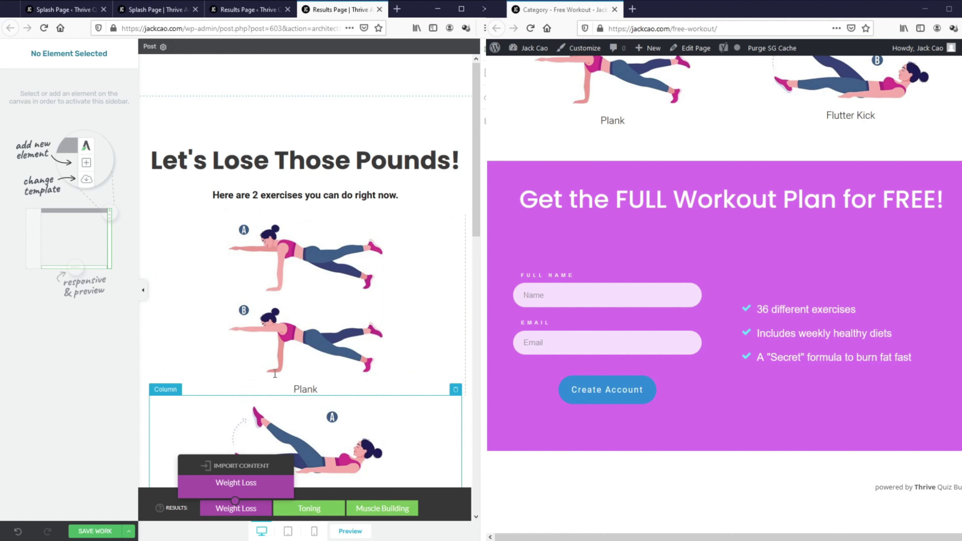
Step: Preview the Toning version of the results page
{"action": "mouse_move", "coordinate": [478, 195]}
{"action": "left_mouse_down"}
{"action": "mouse_move", "coordinate": [475, 396]}
{"action": "mouse_move", "coordinate": [450, 432]}
{"action": "mouse_move", "coordinate": [476, 265]}
{"action": "mouse_move", "coordinate": [476, 185]}
{"action": "left_mouse_up"}
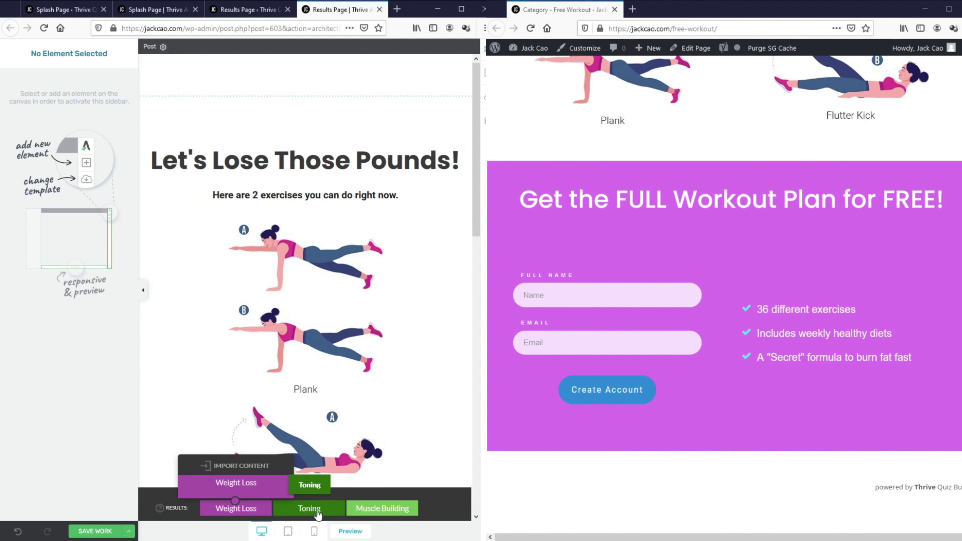
{"action": "left_click", "coordinate": [309, 509]}
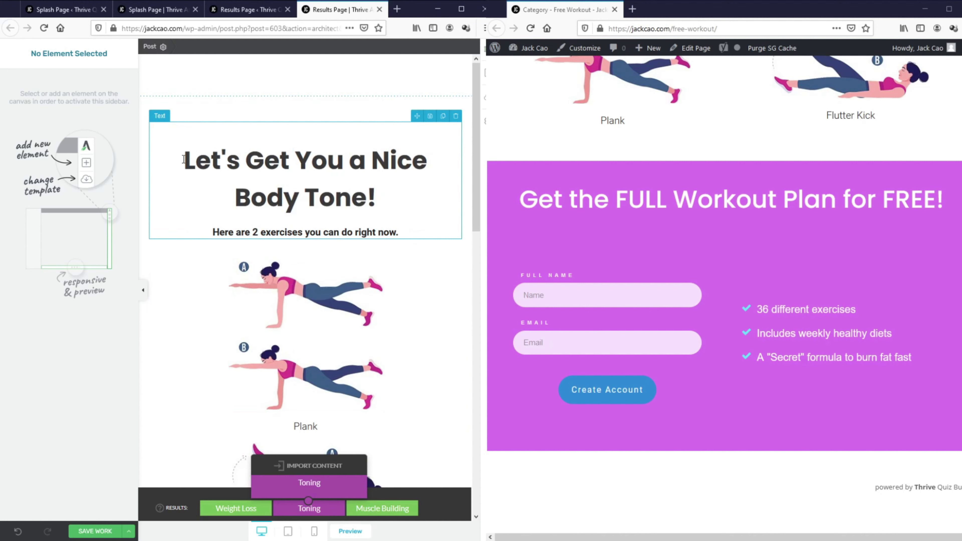
{"action": "left_click_drag", "start_coordinate": [184, 159], "coordinate": [377, 199]}
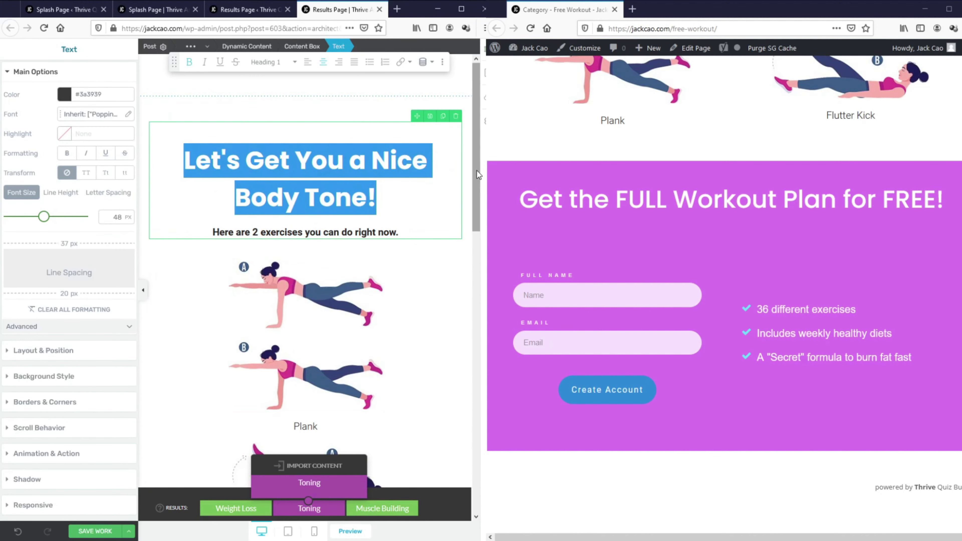
{"action": "left_click_drag", "start_coordinate": [478, 175], "coordinate": [479, 395]}
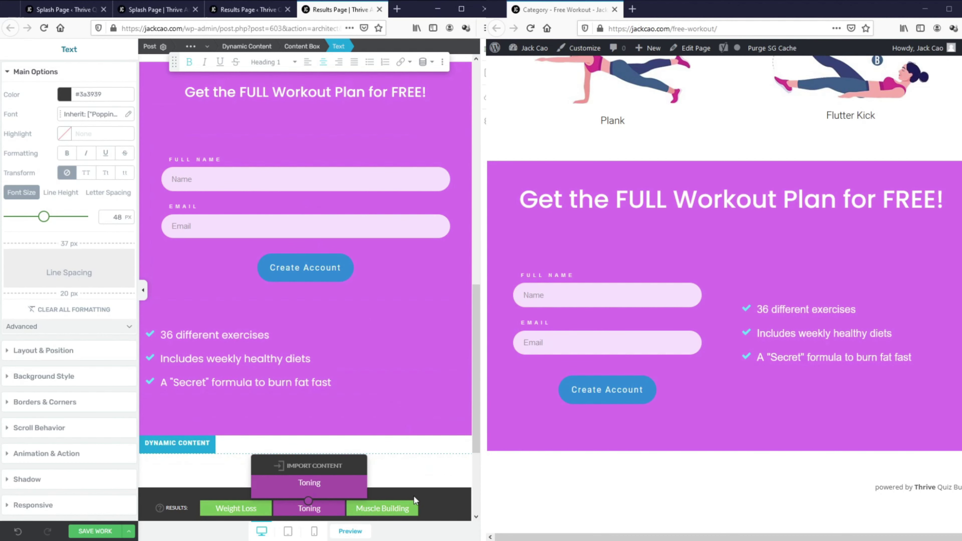
Step: Switch to the Muscle Building version and paste over part of its heading text
{"action": "left_click", "coordinate": [414, 507]}
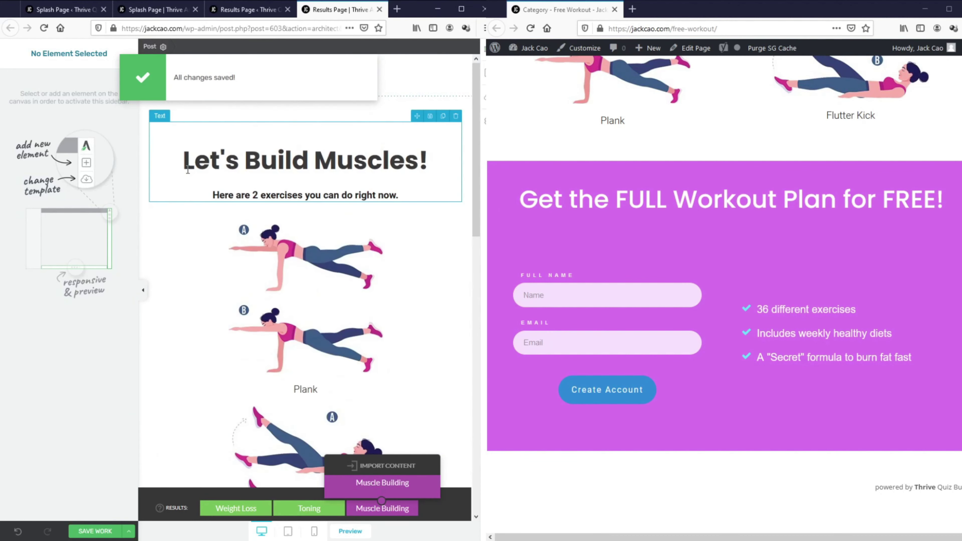
{"action": "left_click", "coordinate": [187, 171]}
{"action": "left_click_drag", "start_coordinate": [184, 161], "coordinate": [438, 154]}
{"action": "key", "text": "ctrl+v"}
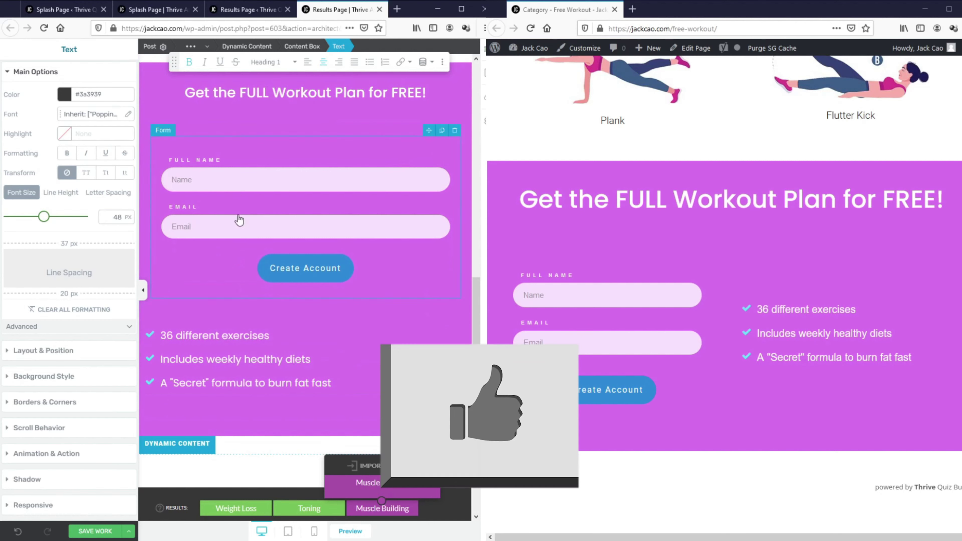
{"action": "scroll", "coordinate": [820, 135], "scroll_direction": "up", "scroll_amount": 6}
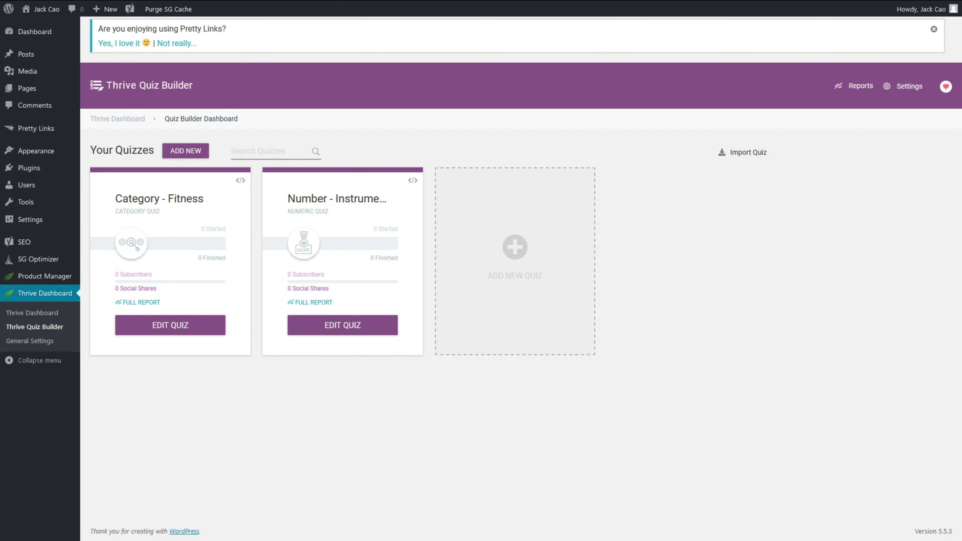
Step: Create a new quiz from scratch named 'Fitness' using the Category evaluation type
{"action": "left_click", "coordinate": [520, 248]}
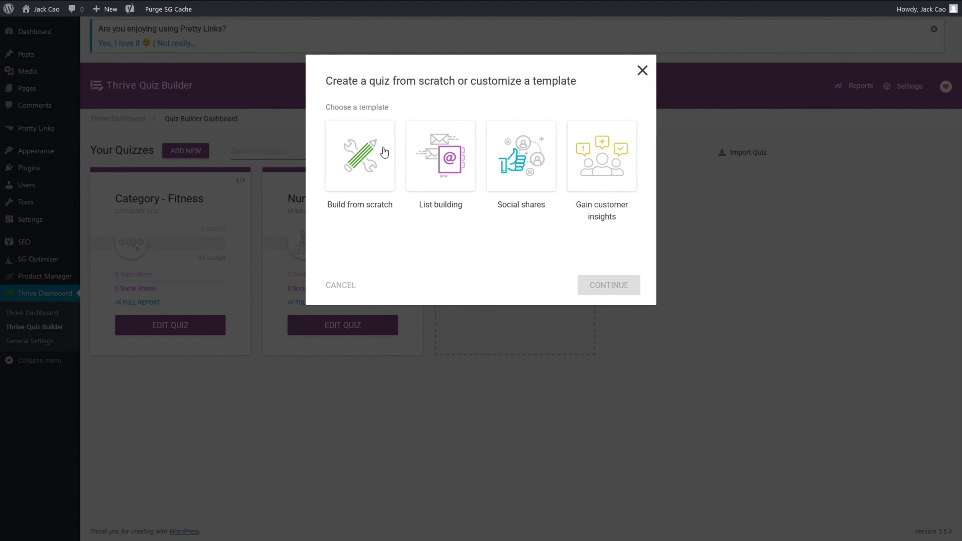
{"action": "left_click", "coordinate": [384, 152]}
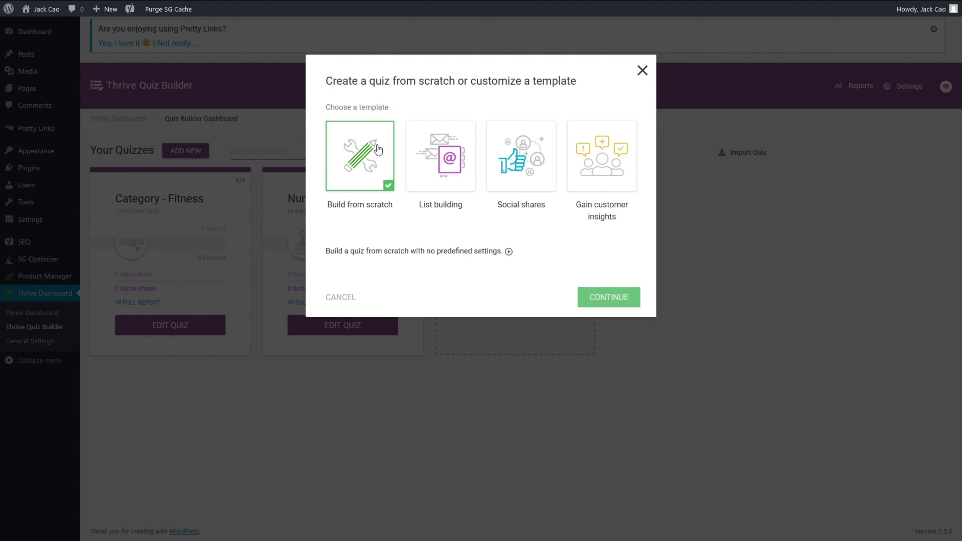
{"action": "left_click", "coordinate": [605, 297]}
{"action": "type", "text": "F"}
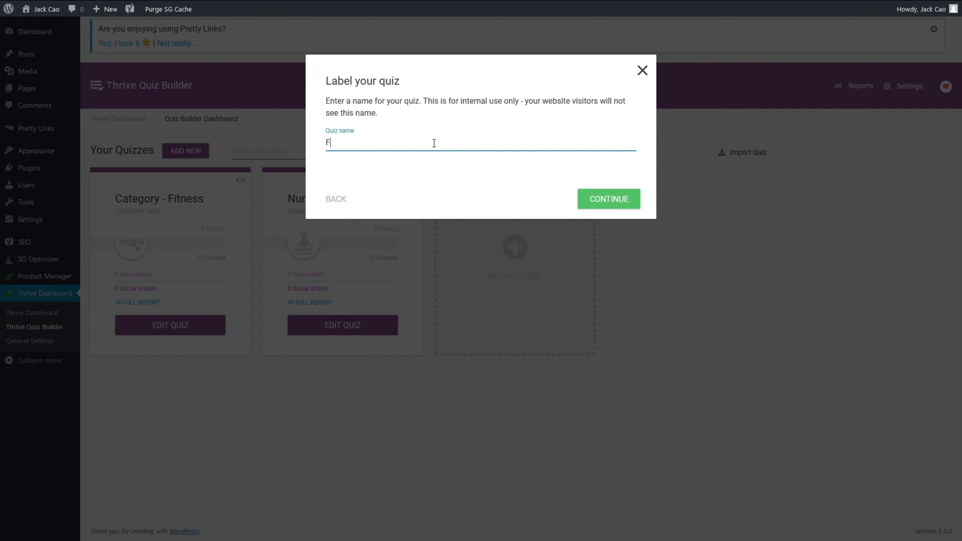
{"action": "type", "text": "itness"}
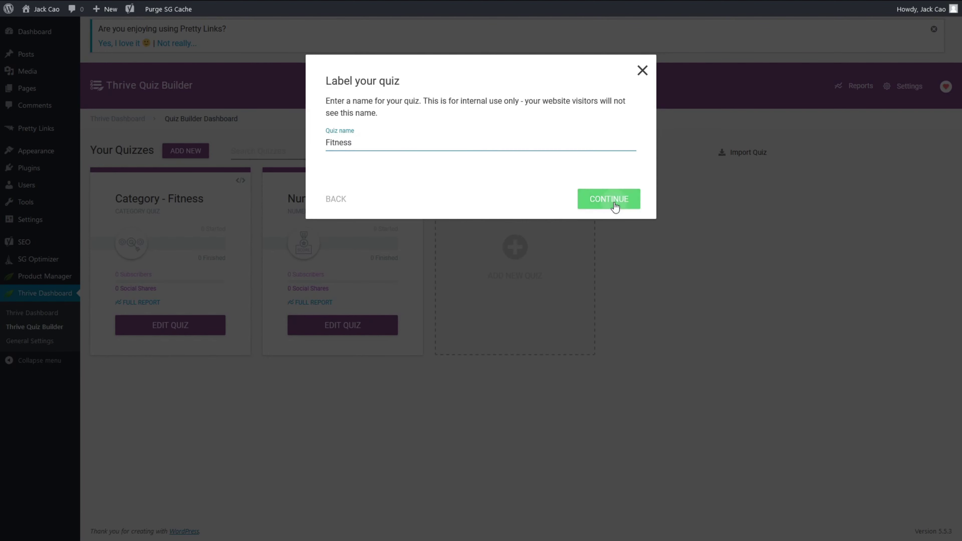
{"action": "left_click", "coordinate": [614, 204]}
{"action": "left_click", "coordinate": [225, 252]}
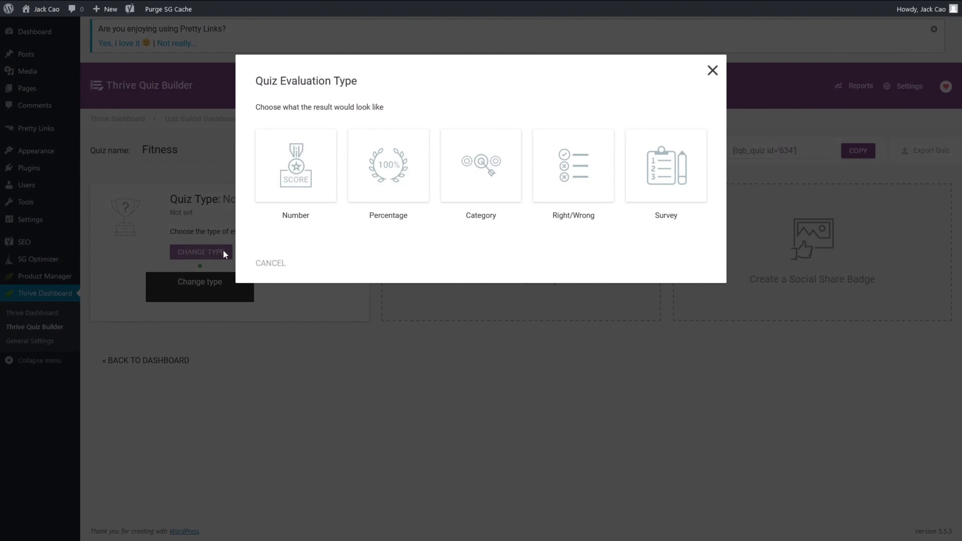
{"action": "left_click", "coordinate": [460, 174]}
{"action": "left_click", "coordinate": [694, 280]}
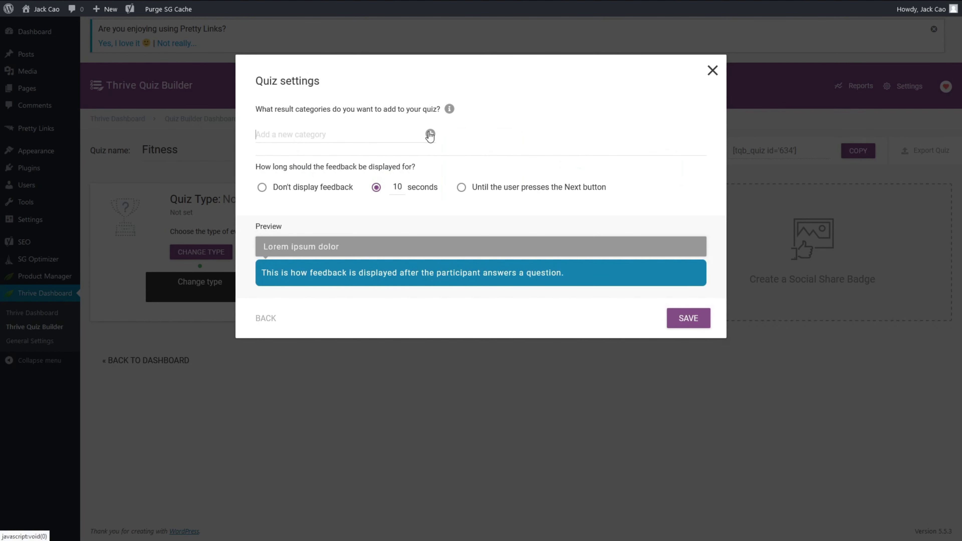
Step: Add categories Weight Loss, Body Toning and Muscle Building, keep feedback until Next, and save
{"action": "left_click", "coordinate": [430, 135]}
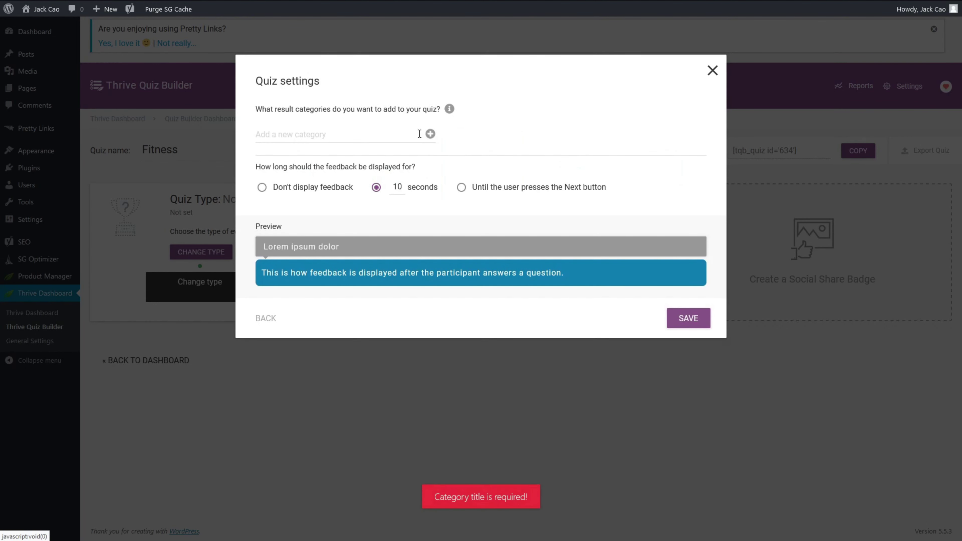
{"action": "left_click", "coordinate": [419, 134]}
{"action": "type", "text": "Weight Loss"}
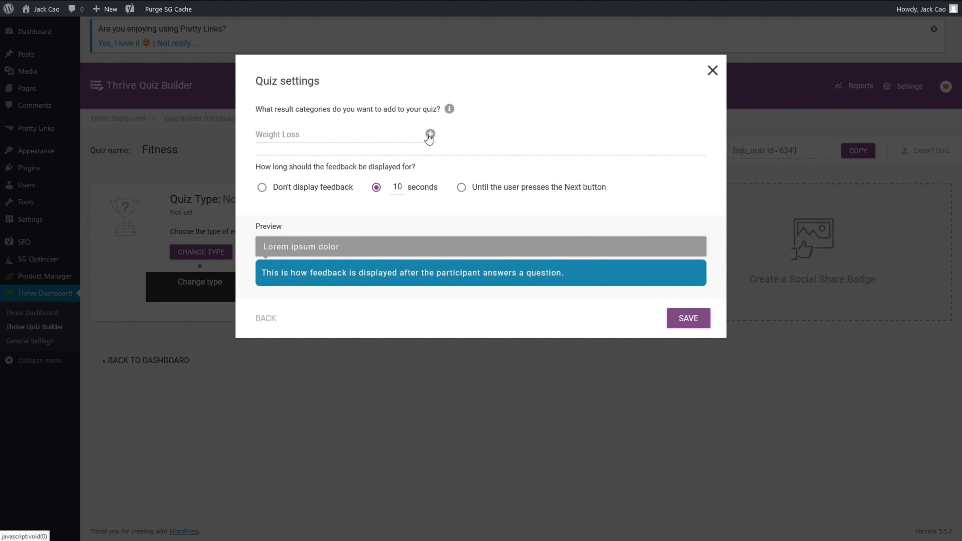
{"action": "left_click", "coordinate": [430, 134]}
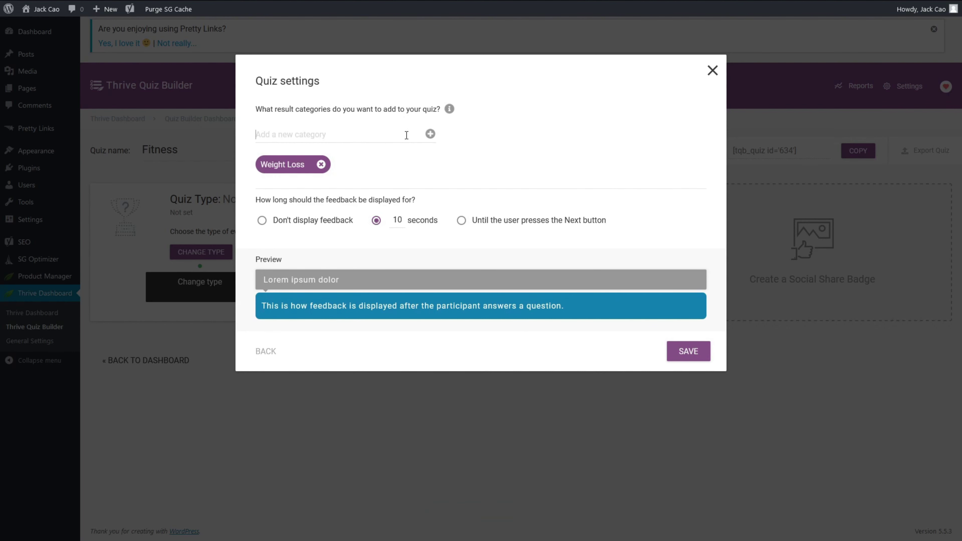
{"action": "type", "text": "Body Toning"}
{"action": "left_click", "coordinate": [430, 134]}
{"action": "left_click", "coordinate": [405, 136]}
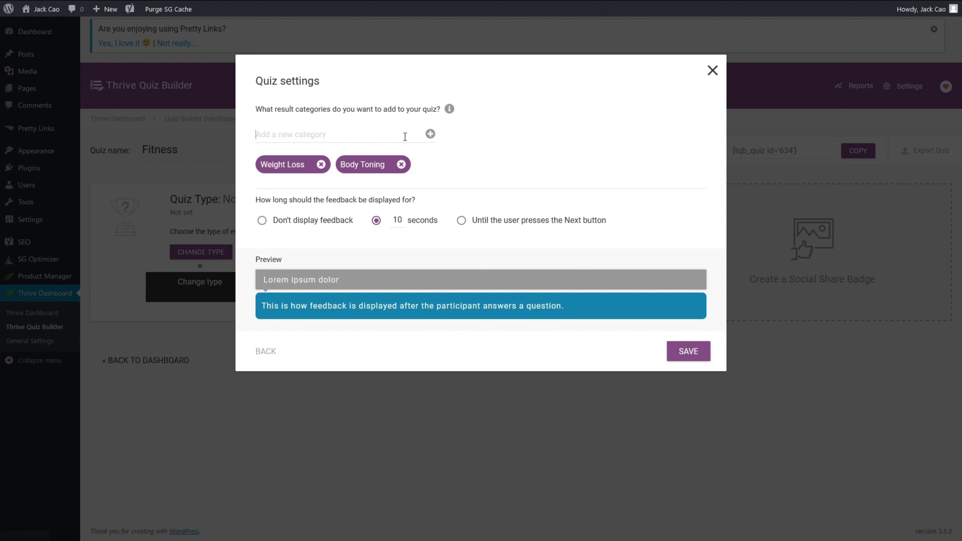
{"action": "type", "text": "Muscle Building"}
{"action": "left_click", "coordinate": [431, 135]}
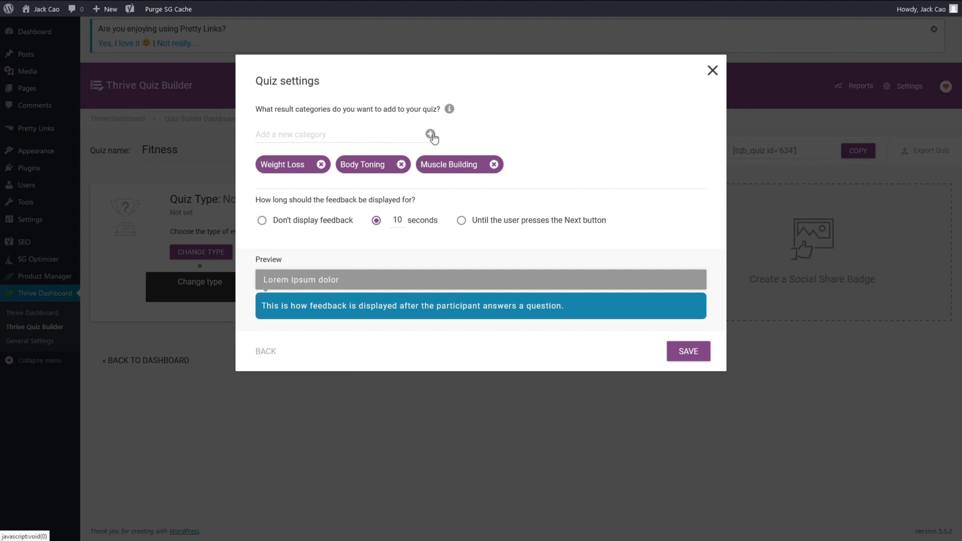
{"action": "left_click", "coordinate": [461, 221]}
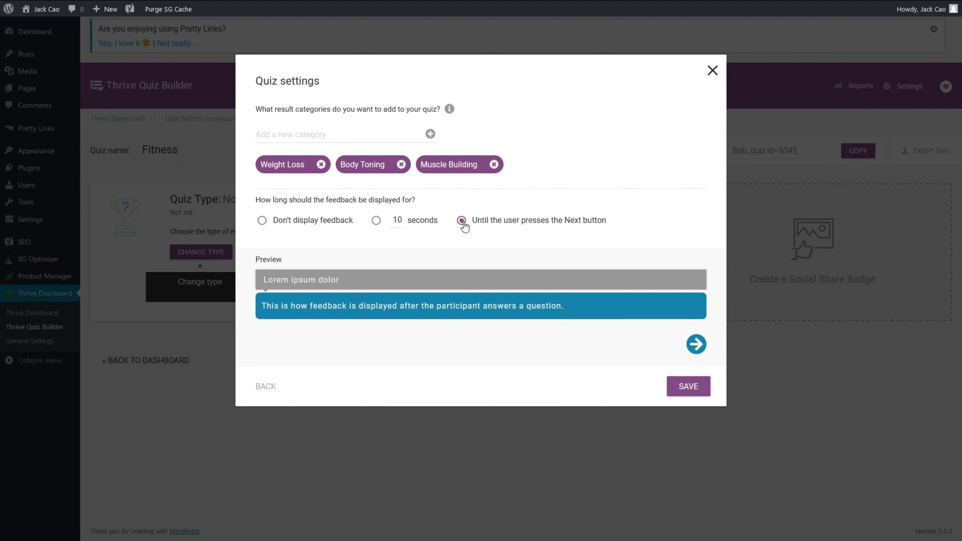
{"action": "left_click", "coordinate": [700, 388]}
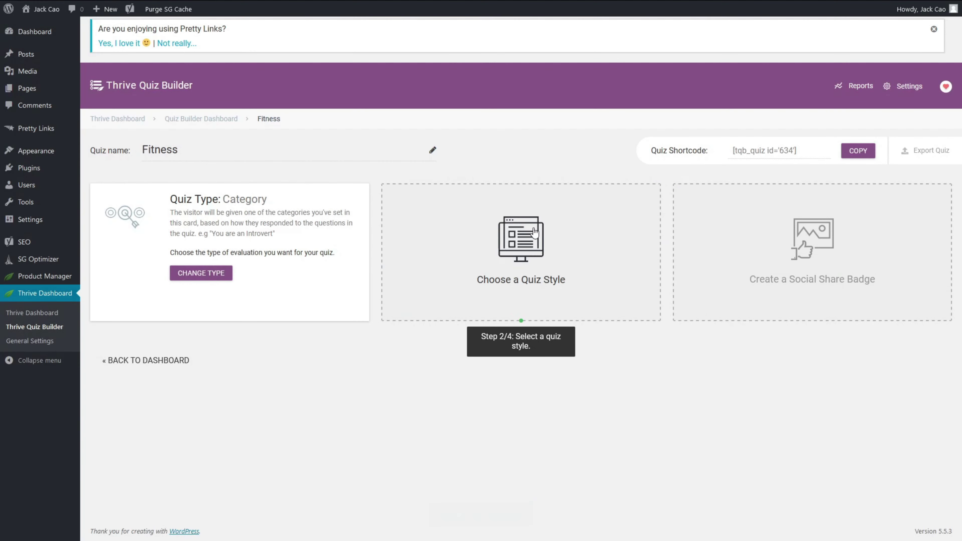
Step: Apply the Light Blue quiz style, then add a new question from the Questions manager
{"action": "left_click", "coordinate": [534, 232]}
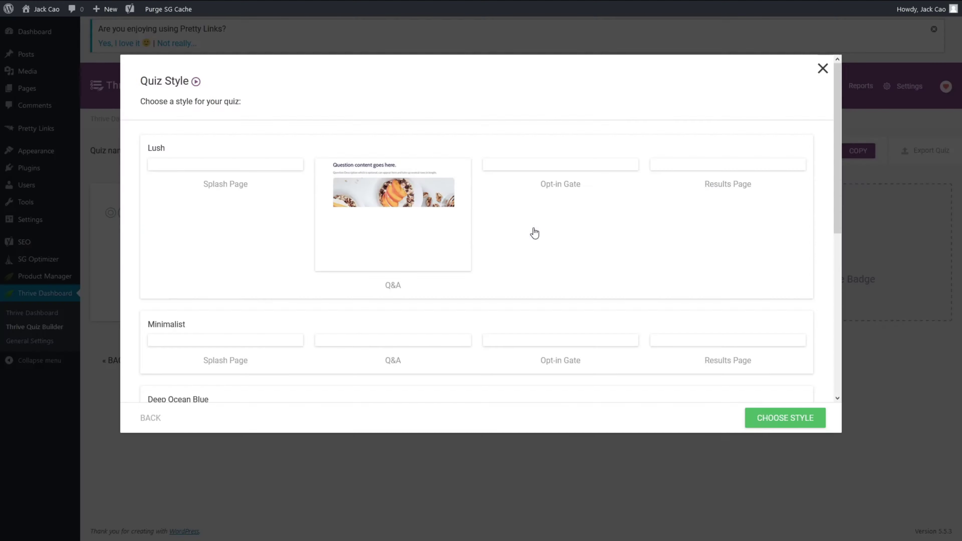
{"action": "scroll", "coordinate": [534, 232], "scroll_direction": "down", "scroll_amount": 5}
{"action": "scroll", "coordinate": [534, 233], "scroll_direction": "down", "scroll_amount": 10}
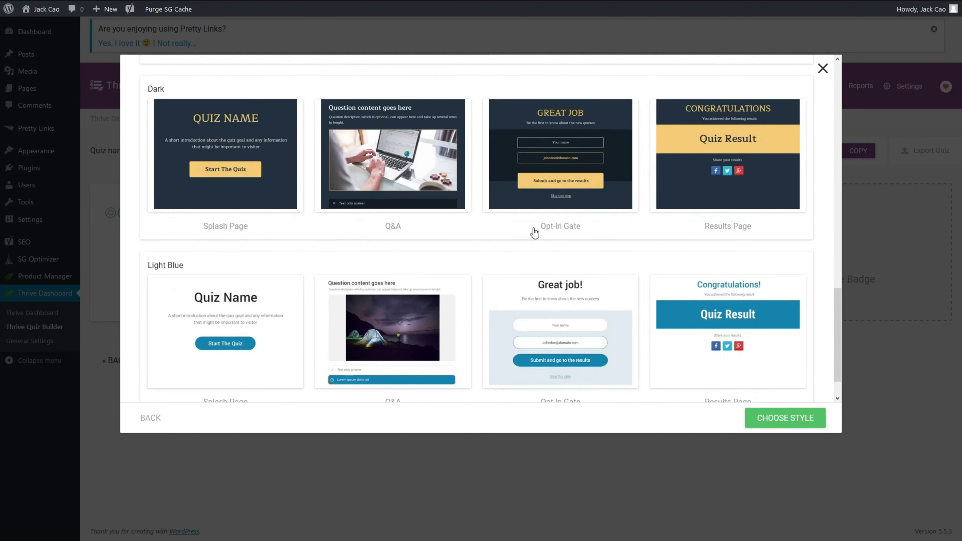
{"action": "left_click", "coordinate": [561, 254]}
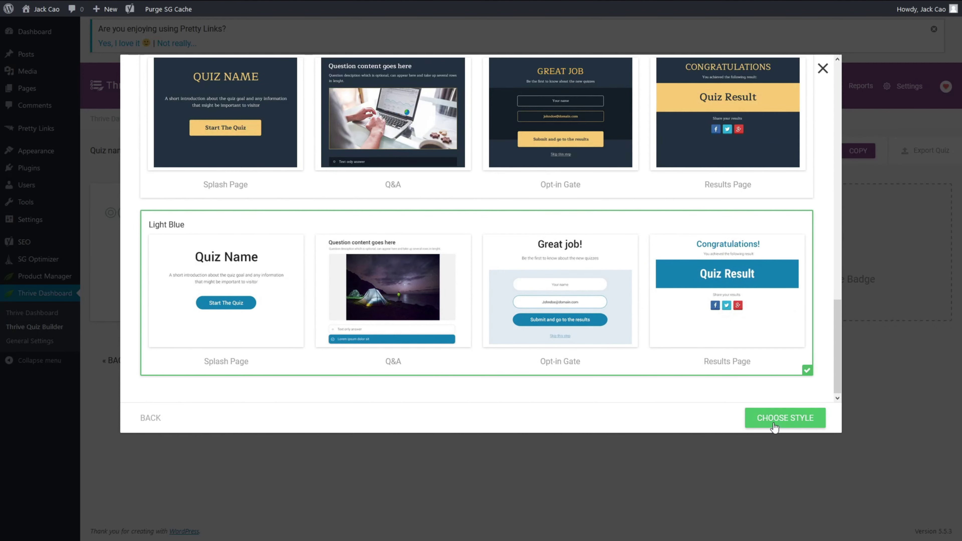
{"action": "left_click", "coordinate": [781, 420]}
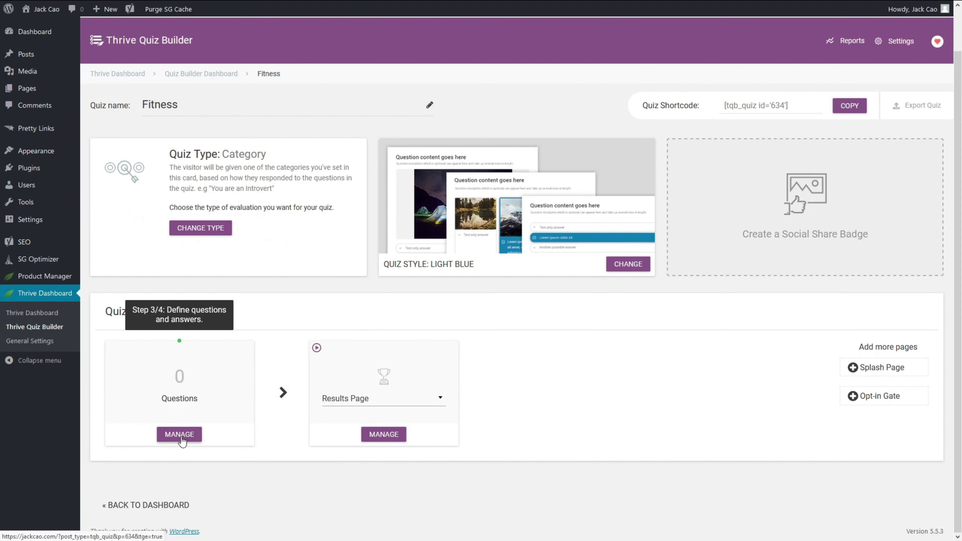
{"action": "left_click", "coordinate": [181, 437]}
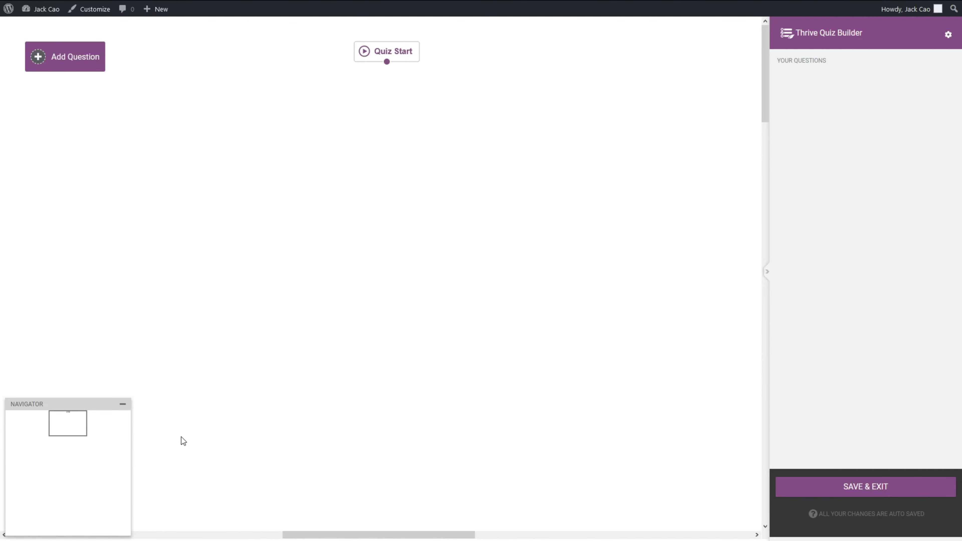
{"action": "left_click", "coordinate": [83, 62]}
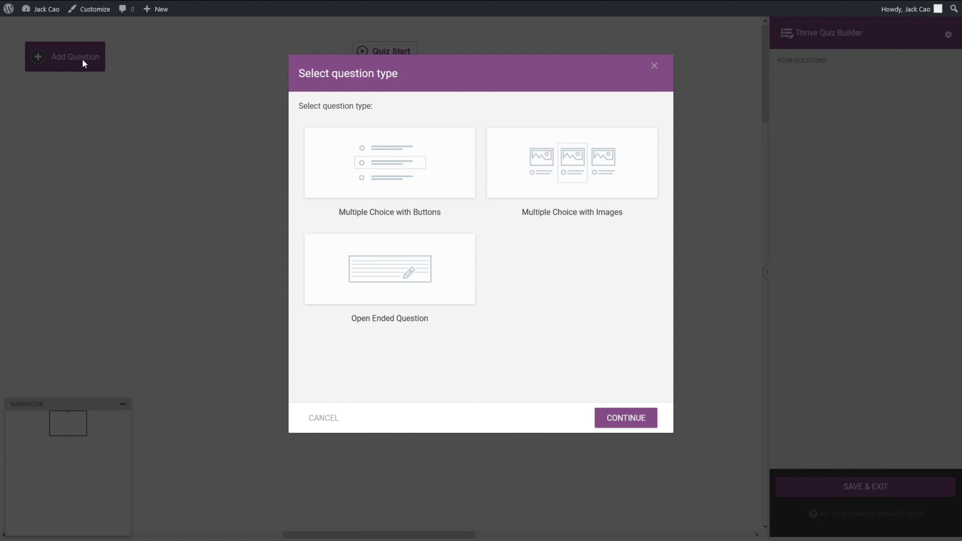
Step: Create a multiple-choice button question 'I'm a...' with feedback off and tags on
{"action": "left_click", "coordinate": [389, 177]}
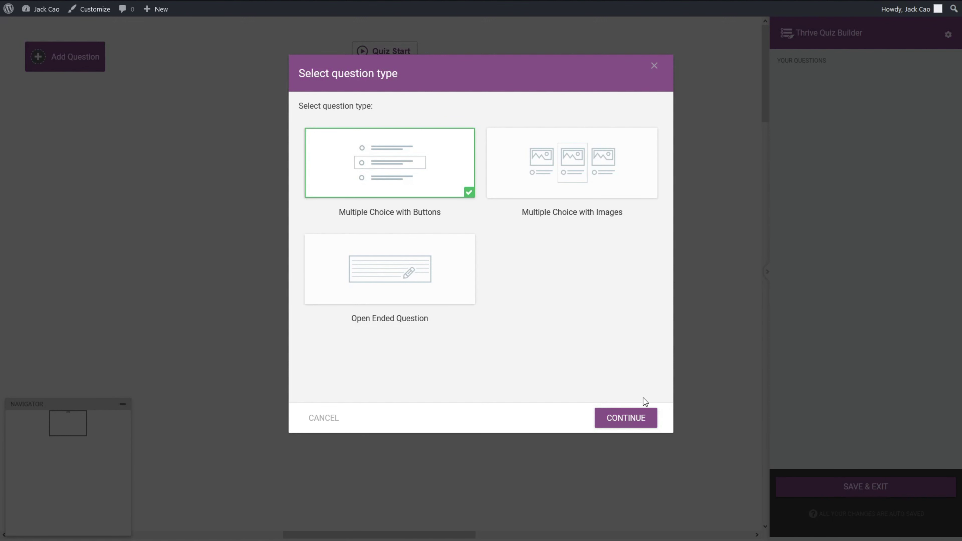
{"action": "left_click", "coordinate": [644, 420]}
{"action": "type", "text": "I'm a..."}
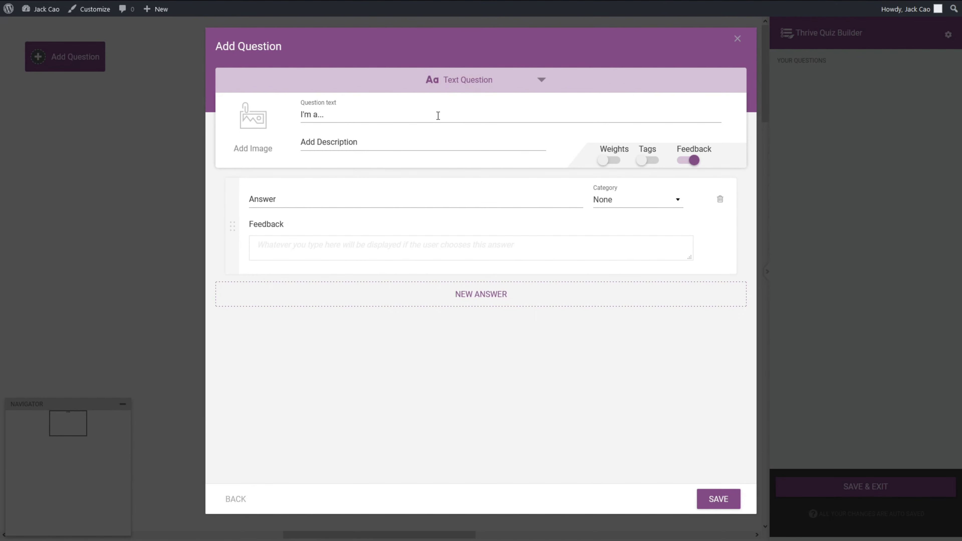
{"action": "left_click", "coordinate": [393, 196]}
{"action": "left_click", "coordinate": [682, 163]}
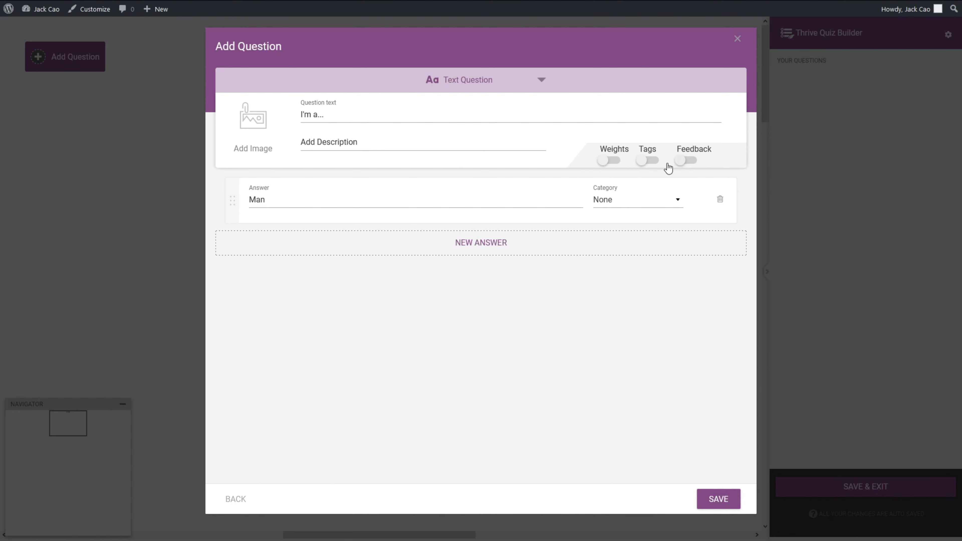
{"action": "left_click", "coordinate": [656, 163]}
Step: Add answers Man and Woman tagged Man and Woman, and save the question
{"action": "left_click", "coordinate": [339, 228]}
{"action": "type", "text": "Man"}
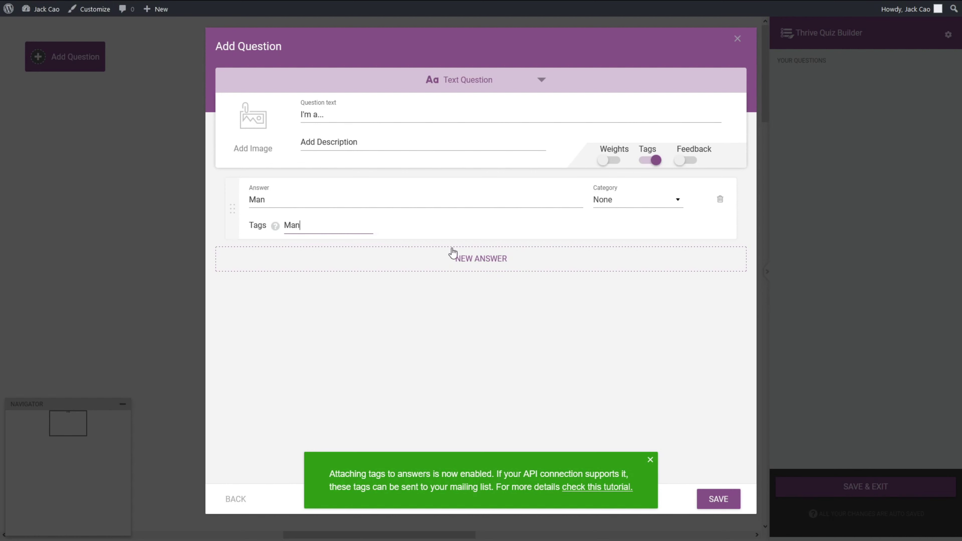
{"action": "left_click", "coordinate": [493, 261]}
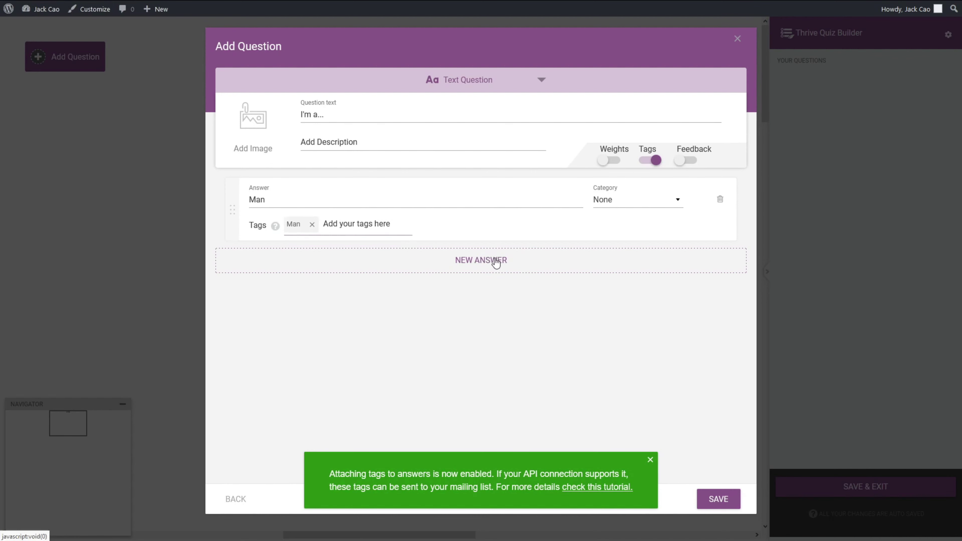
{"action": "type", "text": "Woman"}
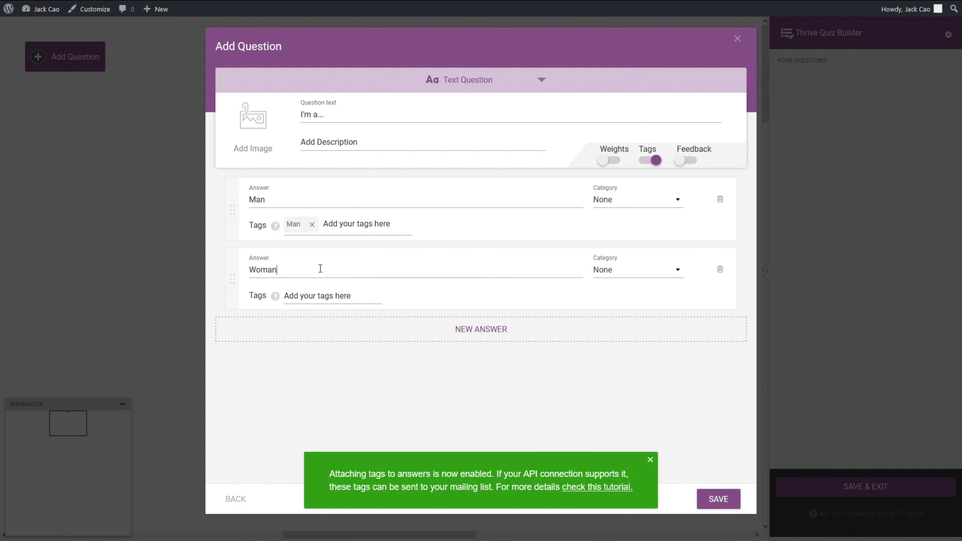
{"action": "left_click", "coordinate": [308, 292]}
{"action": "type", "text": "W"}
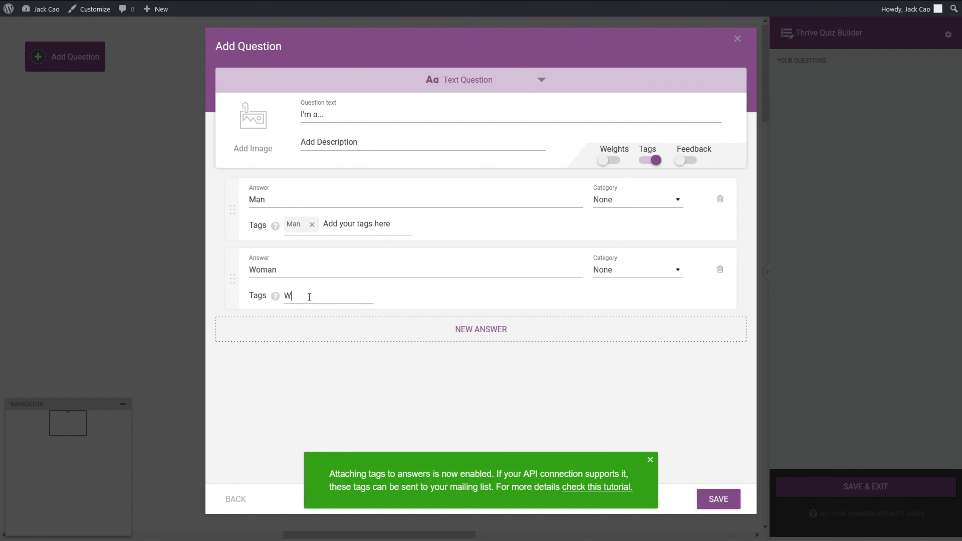
{"action": "type", "text": "oman"}
{"action": "left_click", "coordinate": [275, 371]}
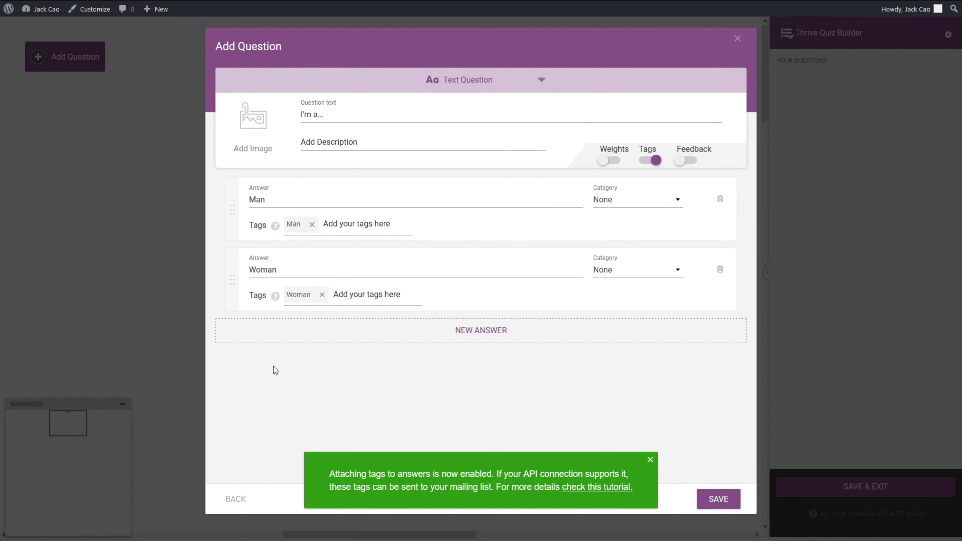
{"action": "left_click", "coordinate": [731, 501]}
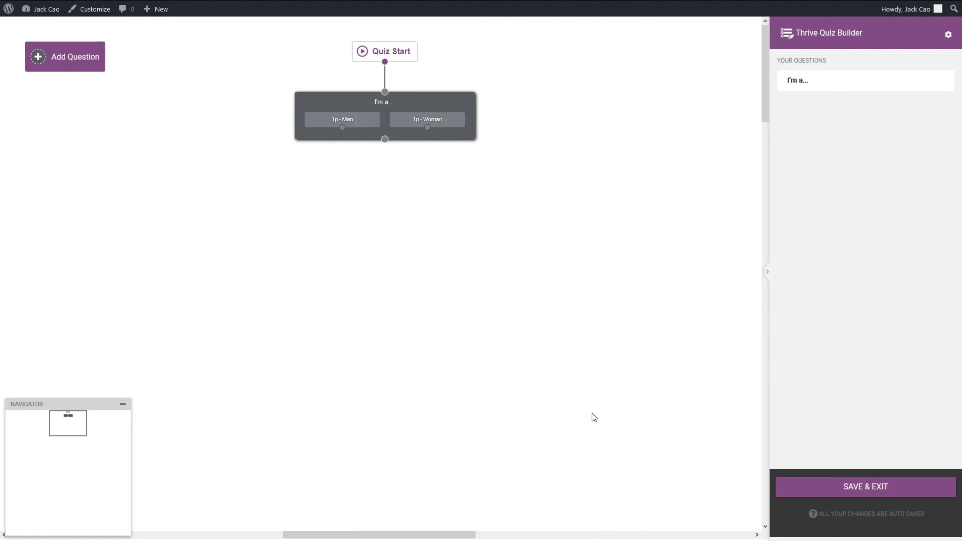
Step: Add a multiple-choice image question with the pasted body-shape question text
{"action": "left_click", "coordinate": [65, 51]}
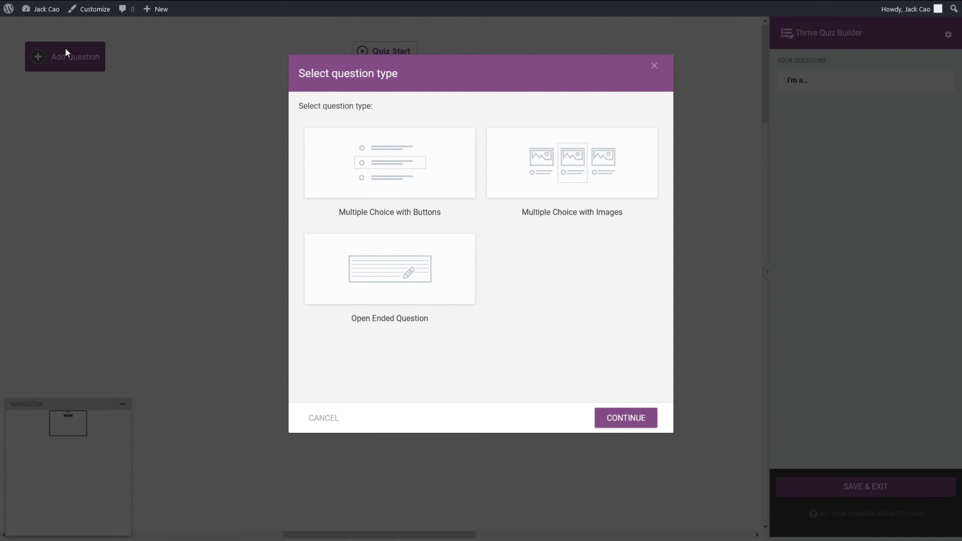
{"action": "left_click", "coordinate": [612, 166]}
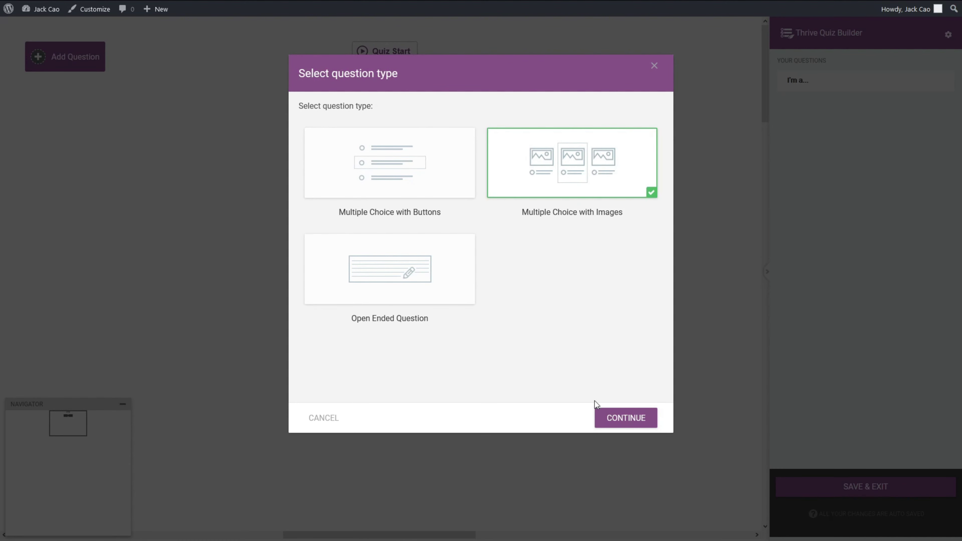
{"action": "left_click", "coordinate": [603, 419]}
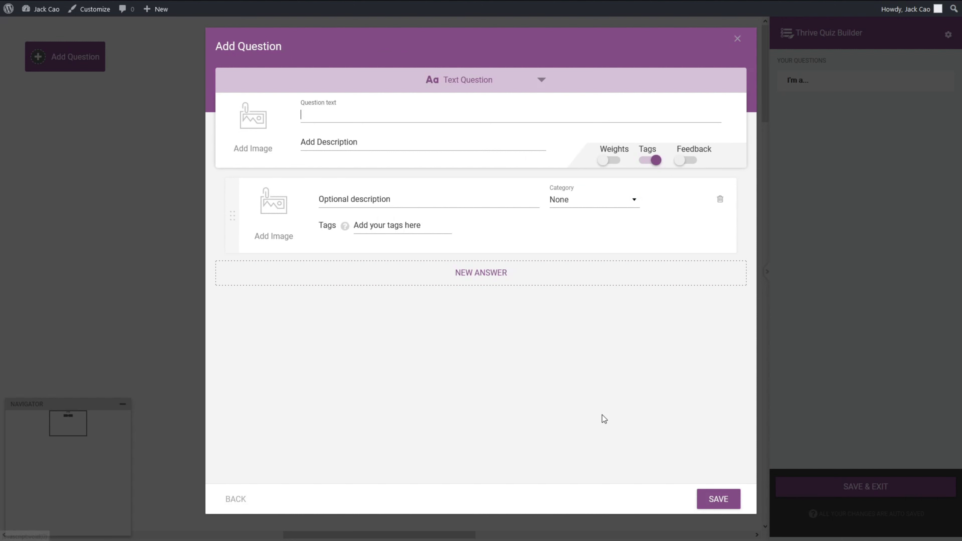
{"action": "left_click", "coordinate": [369, 116]}
{"action": "type", "text": "Which image best describes your current body shape?"}
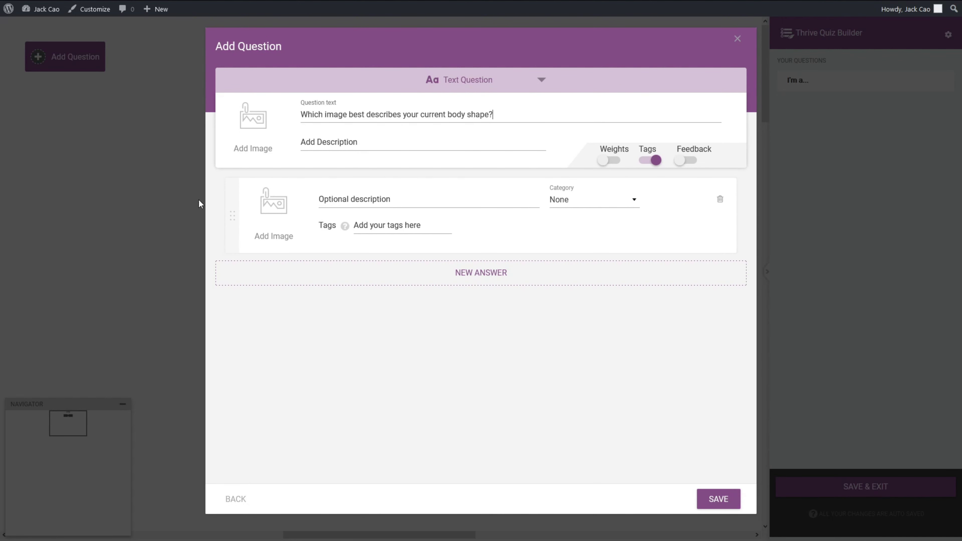
Step: Give the first answer the slim male body image and the Body Toning category
{"action": "left_click", "coordinate": [270, 215]}
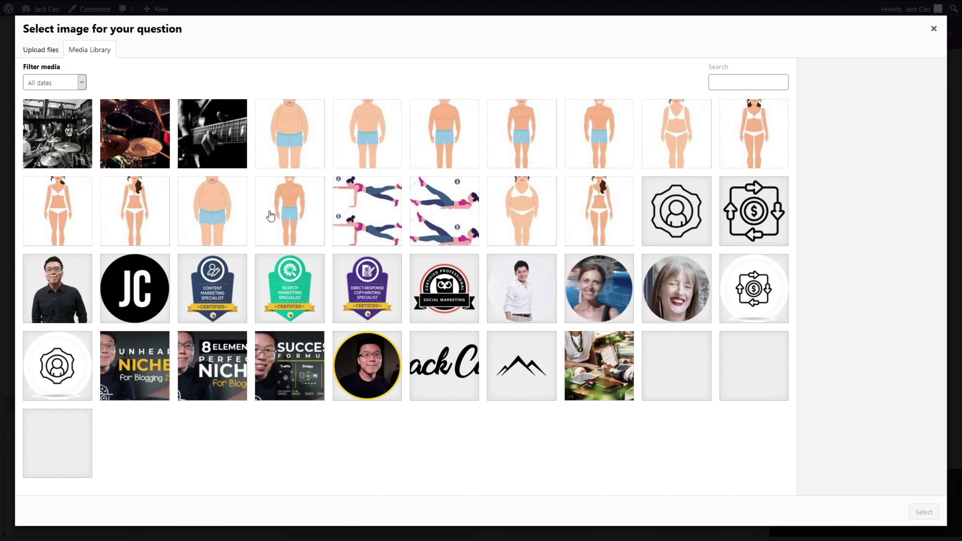
{"action": "left_click", "coordinate": [629, 135]}
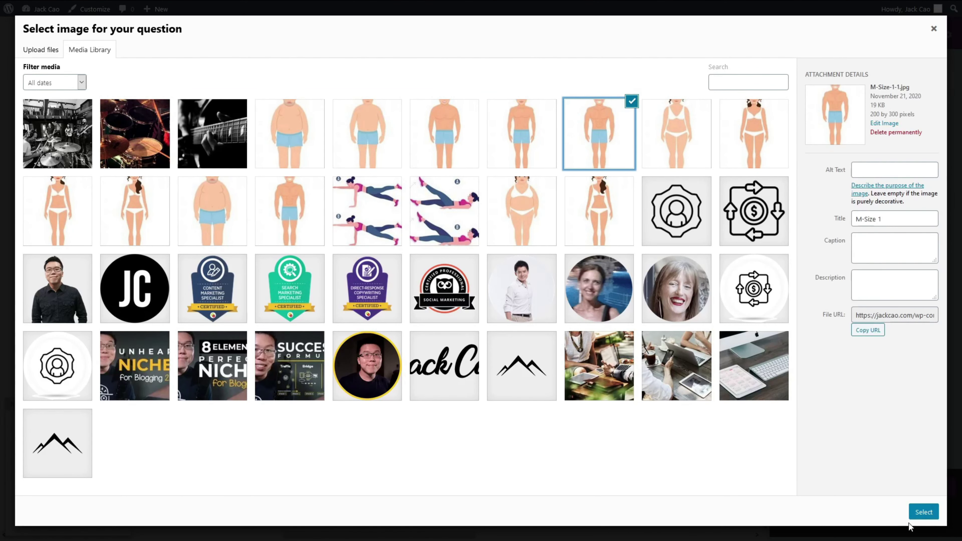
{"action": "left_click", "coordinate": [922, 514]}
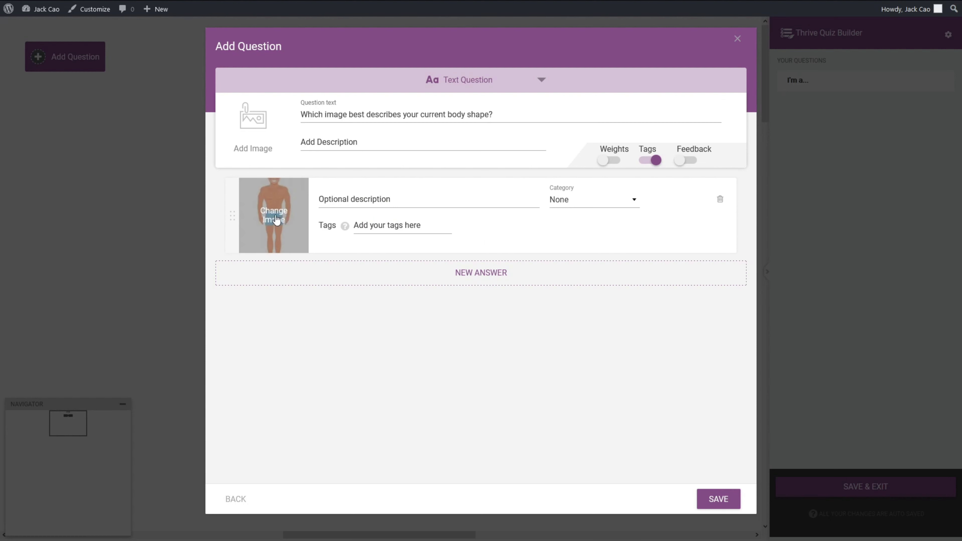
{"action": "left_click", "coordinate": [594, 204]}
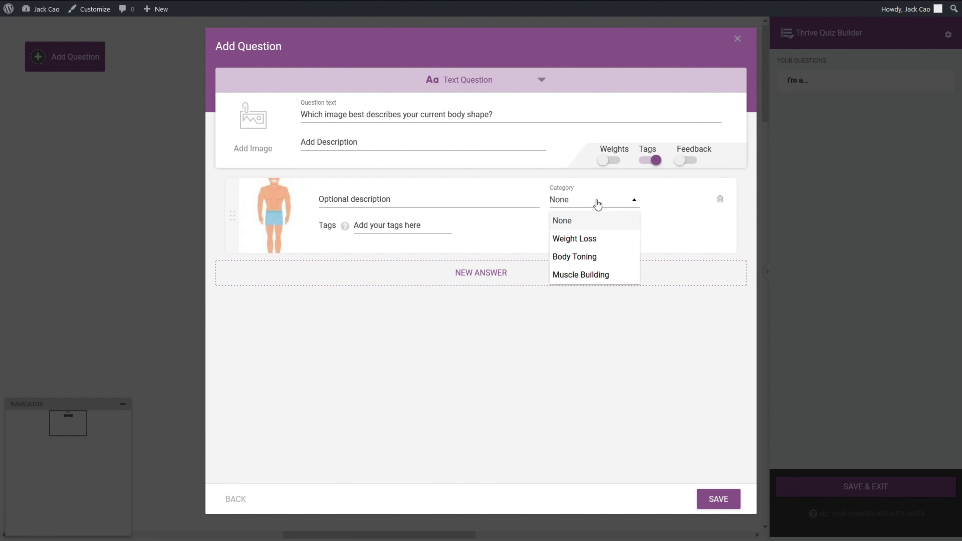
{"action": "left_click", "coordinate": [589, 262]}
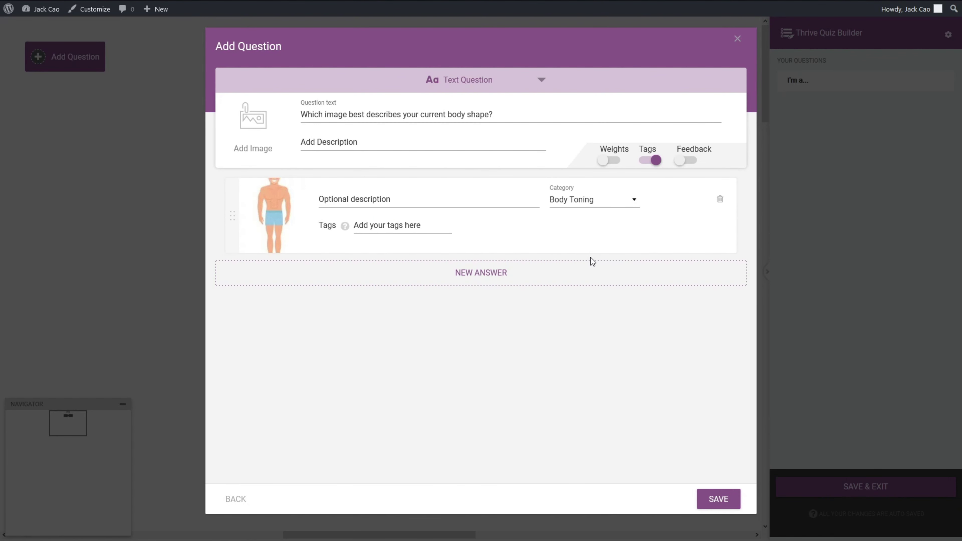
Step: Add a second answer with the next men's body-shape image in Muscle Building
{"action": "left_click", "coordinate": [497, 273]}
{"action": "left_click", "coordinate": [268, 290]}
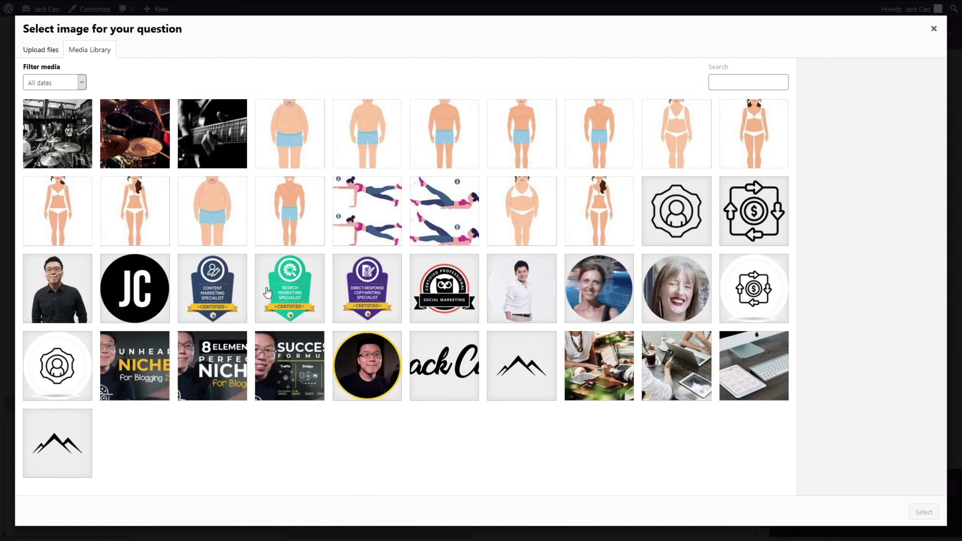
{"action": "left_click", "coordinate": [508, 141]}
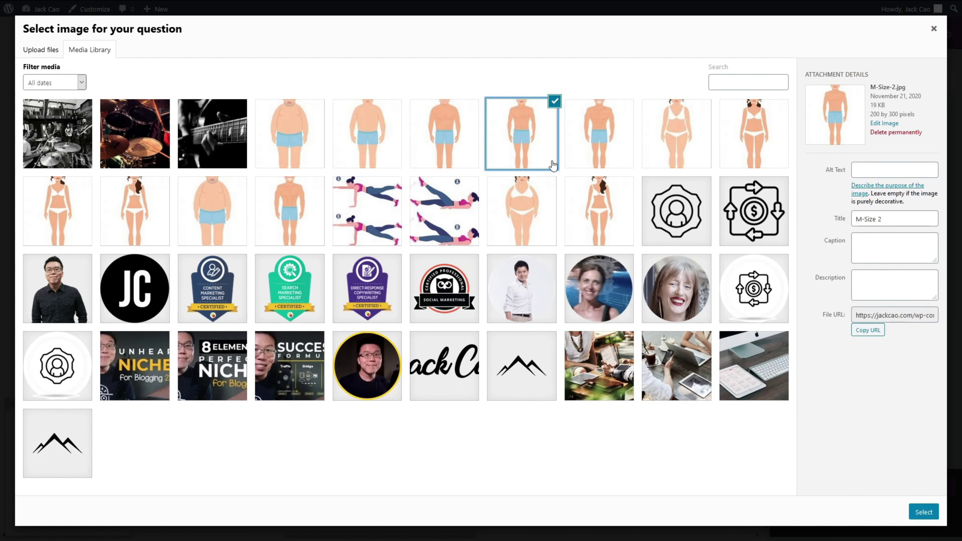
{"action": "left_click", "coordinate": [924, 512]}
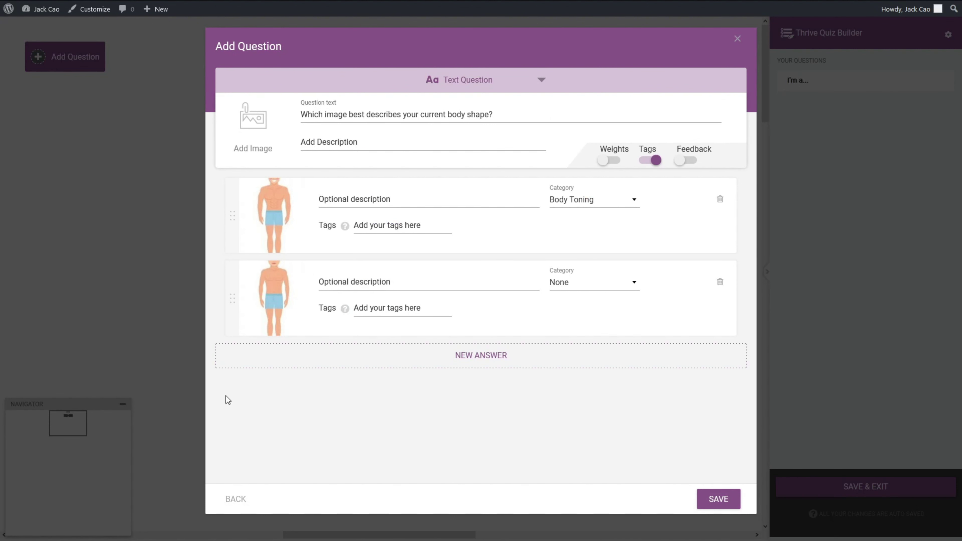
{"action": "mouse_move", "coordinate": [273, 300]}
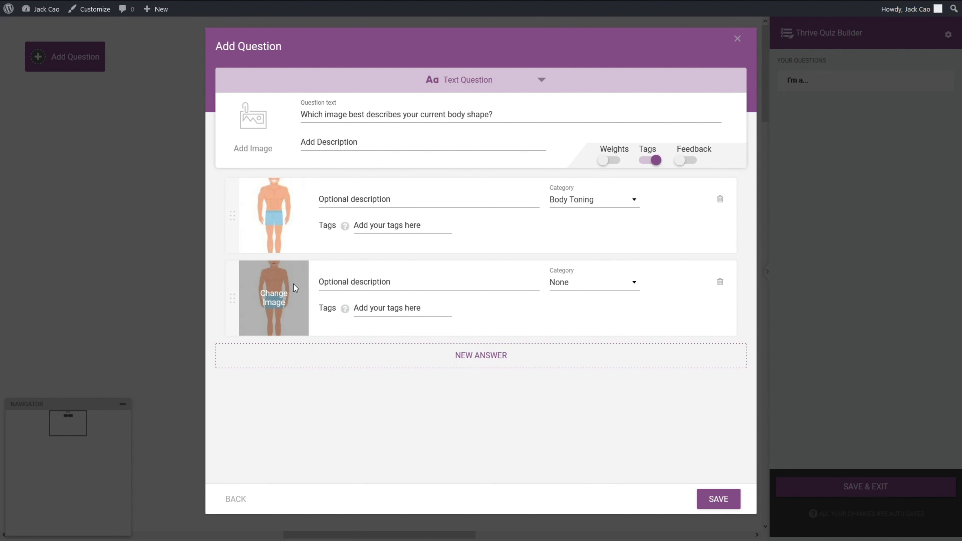
{"action": "left_click", "coordinate": [635, 282]}
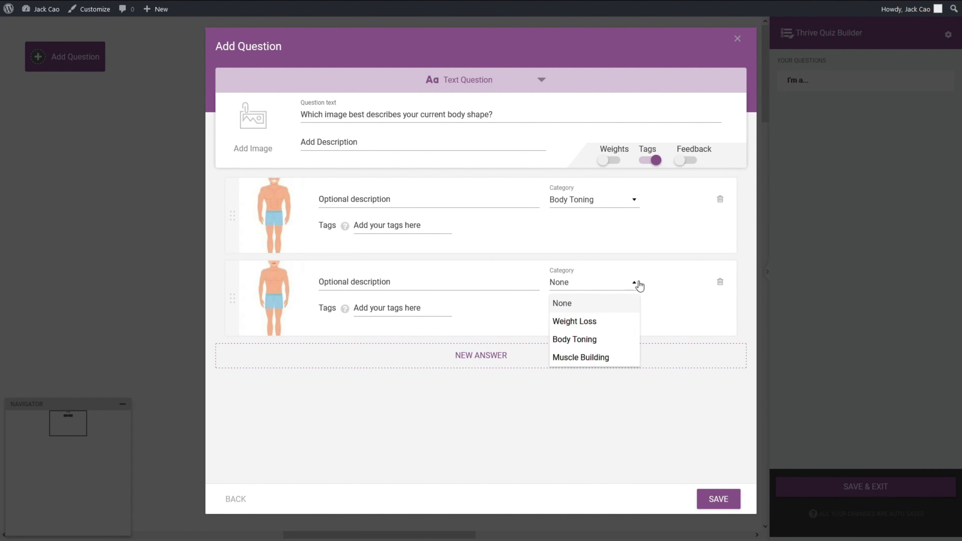
{"action": "left_click", "coordinate": [627, 363]}
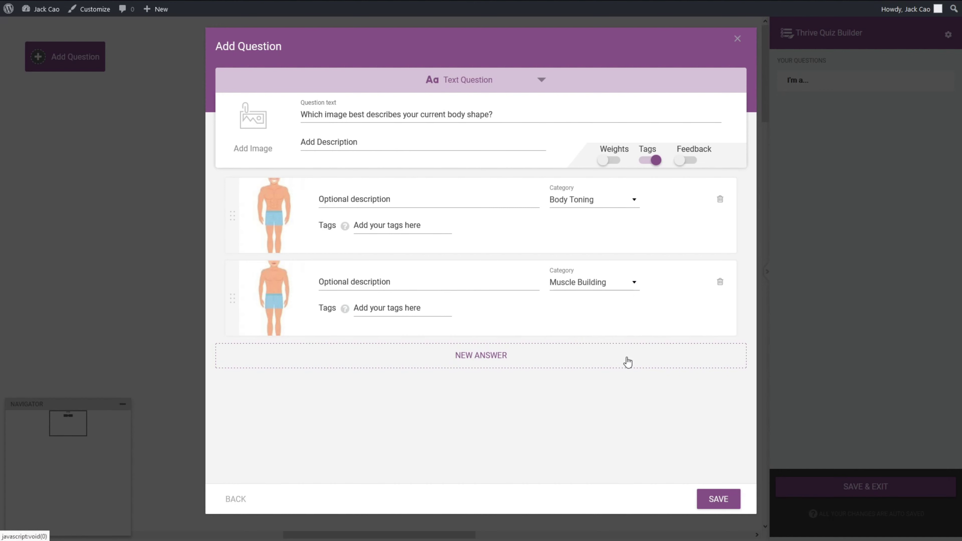
Step: Add a third answer with the M-Size 3 image in Weight Loss, then a fourth answer
{"action": "left_click", "coordinate": [492, 364]}
{"action": "left_click", "coordinate": [281, 380]}
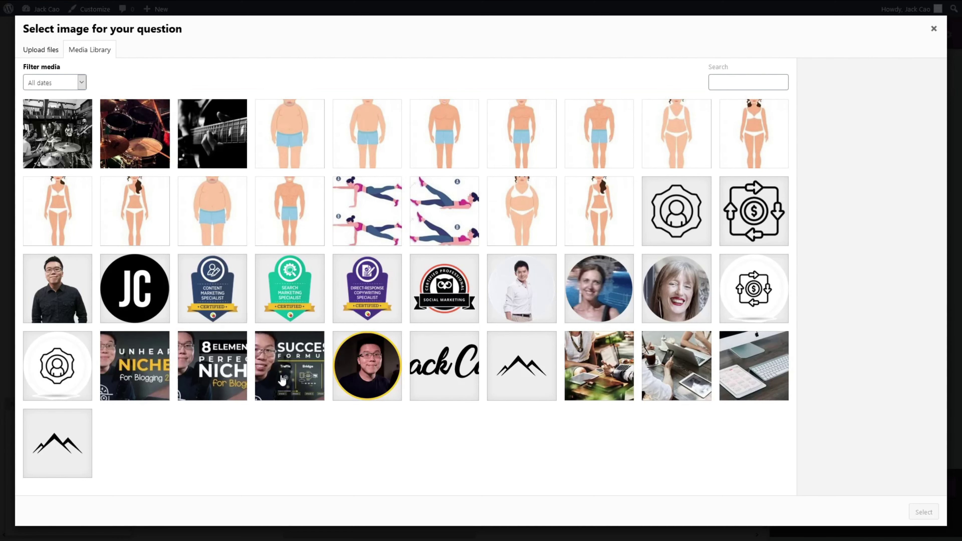
{"action": "left_click", "coordinate": [431, 147]}
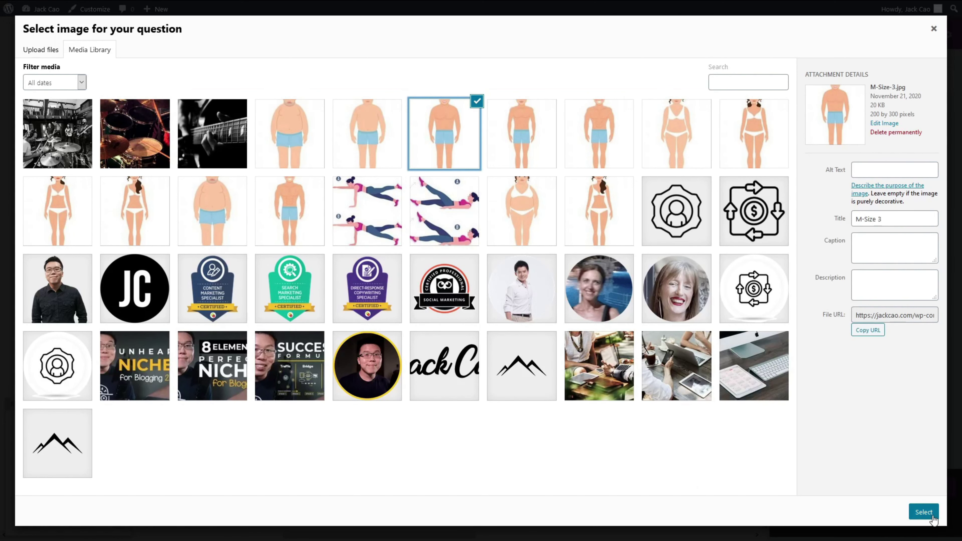
{"action": "left_click", "coordinate": [924, 512]}
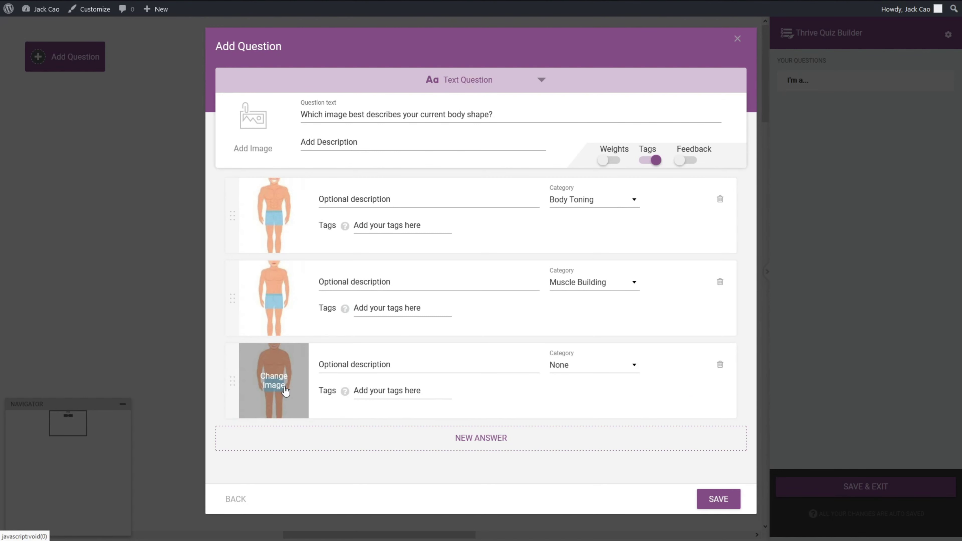
{"action": "left_click", "coordinate": [635, 370]}
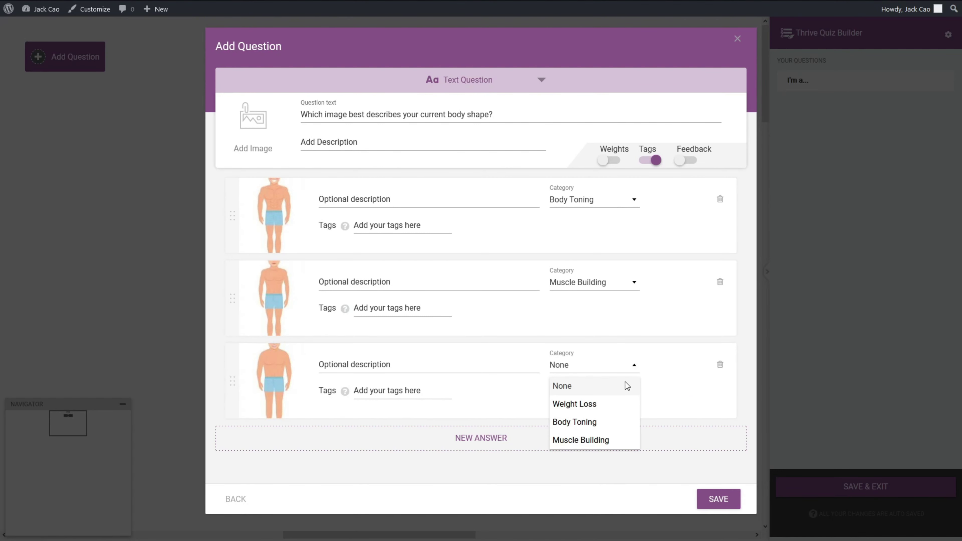
{"action": "left_click", "coordinate": [615, 403]}
{"action": "left_click", "coordinate": [544, 423]}
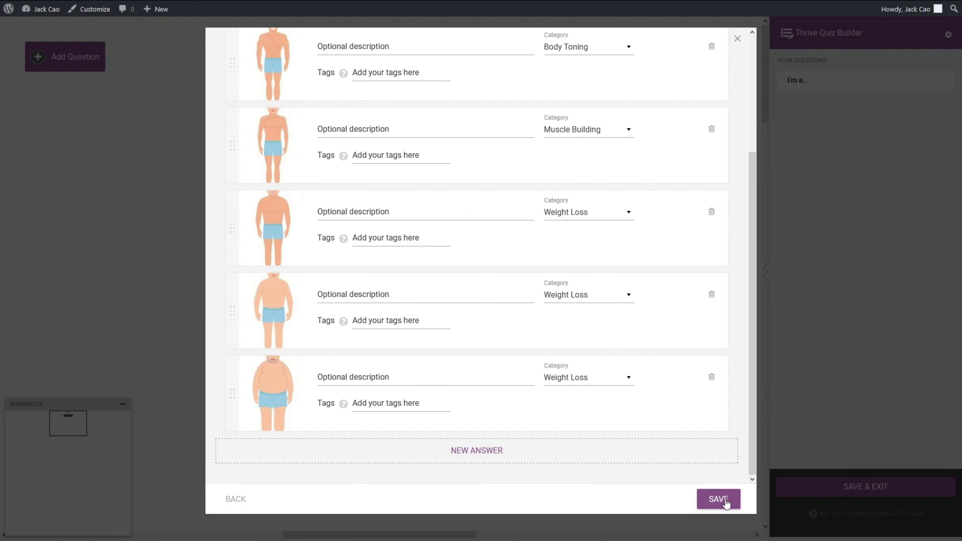
Step: Save the question, move it below the first question, and connect the Man answer to it
{"action": "left_click", "coordinate": [719, 499]}
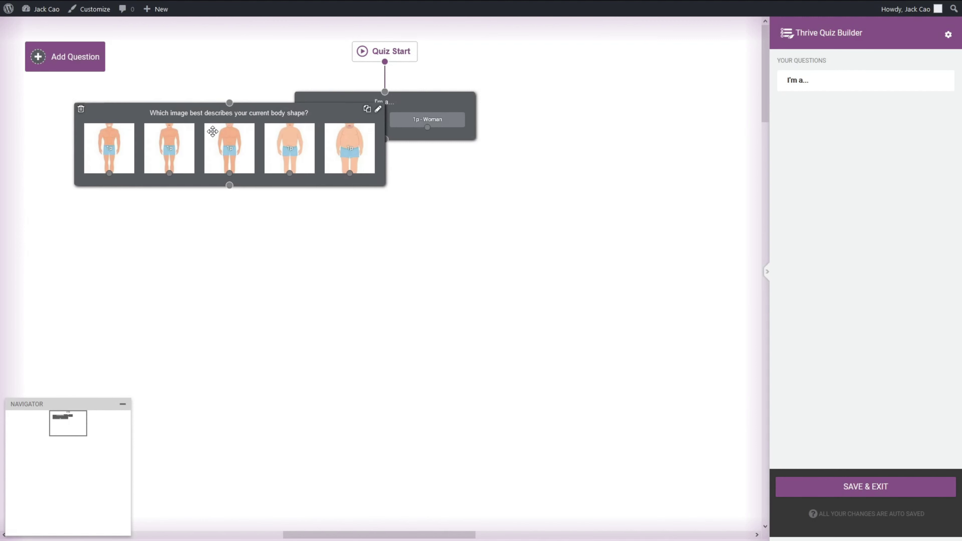
{"action": "left_click_drag", "start_coordinate": [218, 103], "coordinate": [205, 209]}
{"action": "left_click_drag", "start_coordinate": [342, 128], "coordinate": [217, 202]}
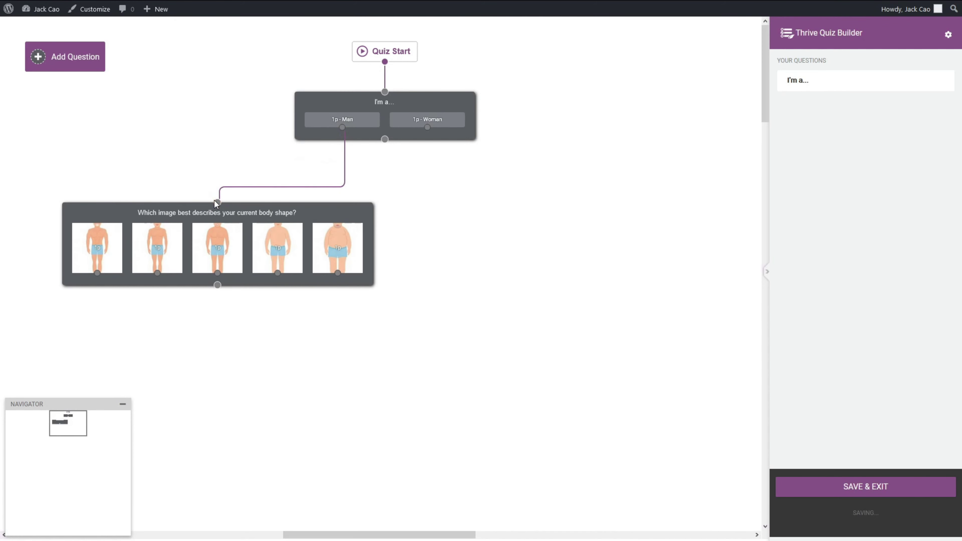
{"action": "left_click", "coordinate": [64, 59]}
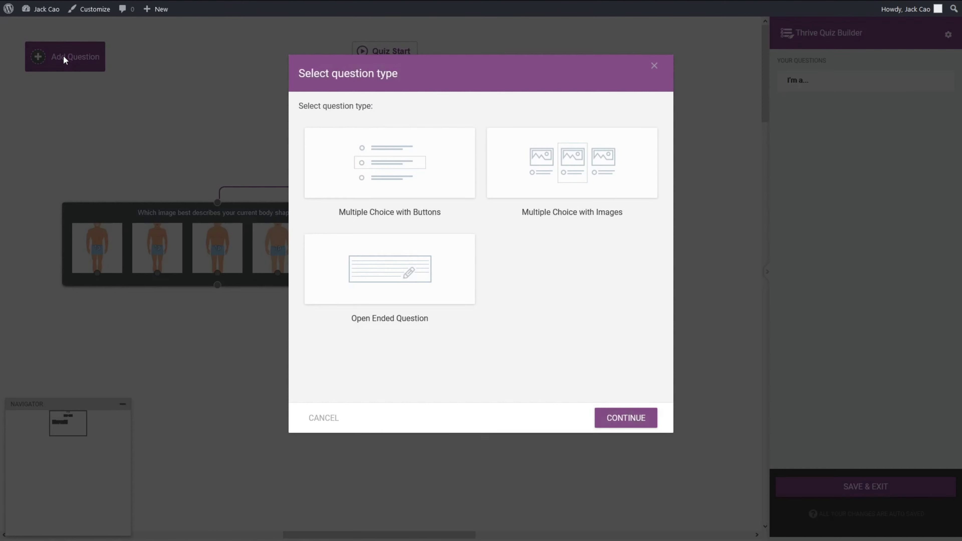
Step: Create an image question with the pasted body-shape text and an F-Size 1 answer in Body Toning
{"action": "left_click", "coordinate": [611, 173]}
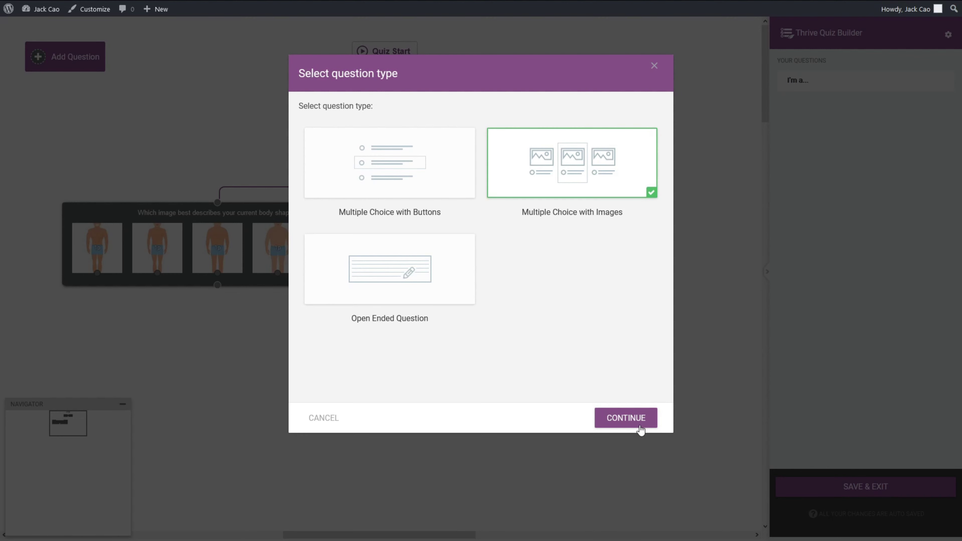
{"action": "left_click", "coordinate": [640, 422]}
{"action": "type", "text": "Which image best describes your current body shape?"}
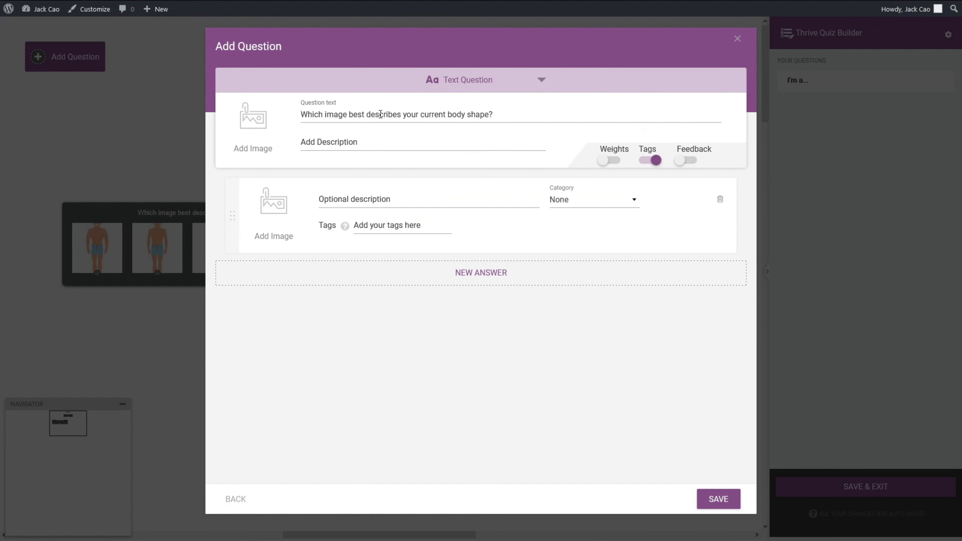
{"action": "left_click", "coordinate": [277, 219]}
{"action": "left_click", "coordinate": [131, 204]}
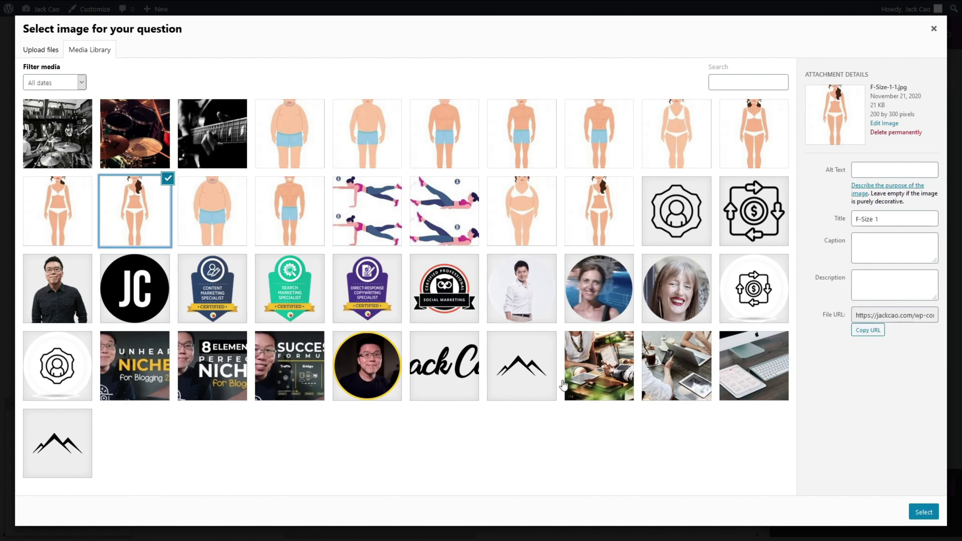
{"action": "left_click", "coordinate": [630, 199]}
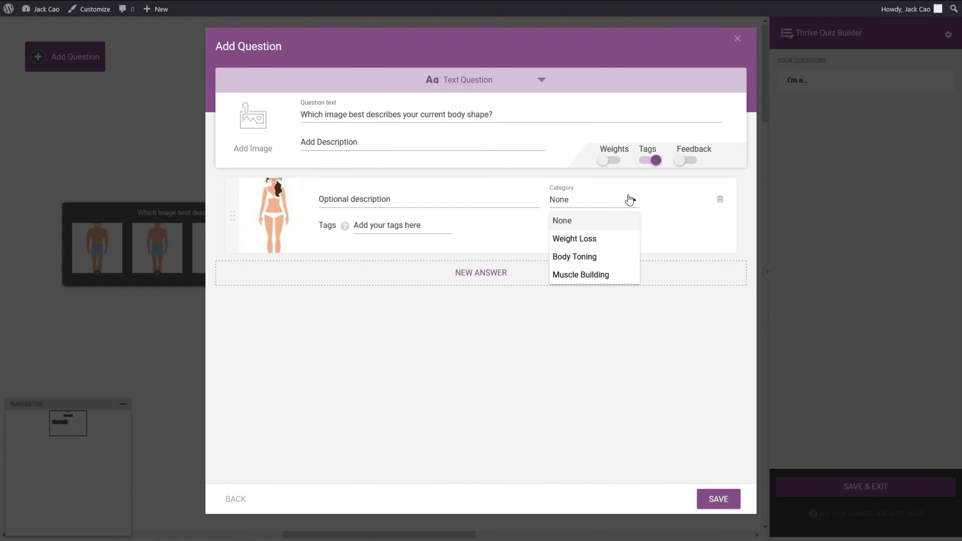
{"action": "left_click", "coordinate": [608, 256]}
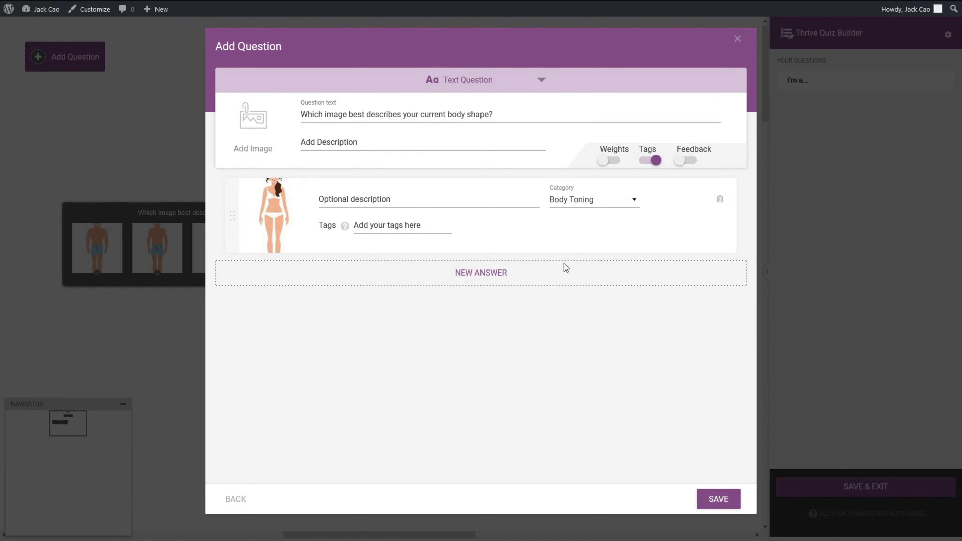
Step: Add a second women's body-shape image answer in Muscle Building
{"action": "left_click", "coordinate": [478, 279]}
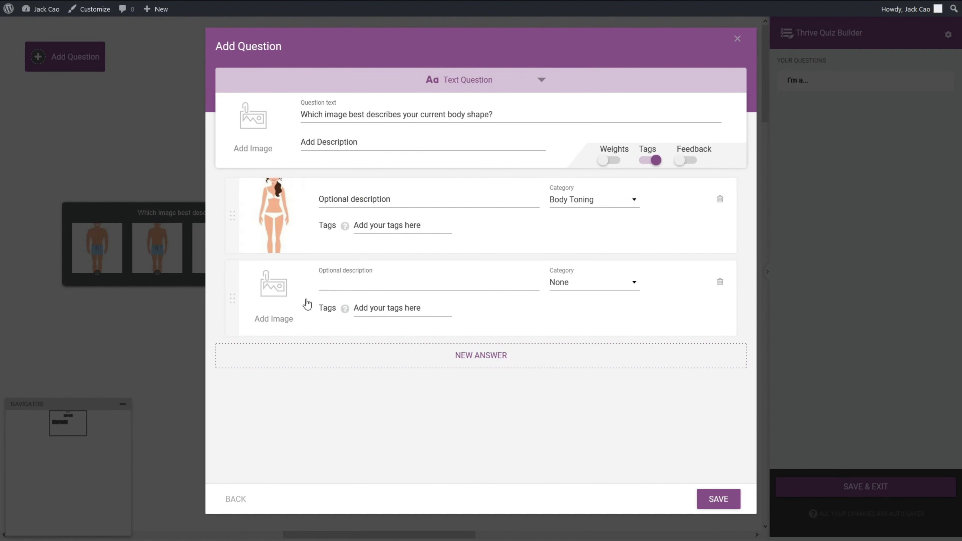
{"action": "left_click", "coordinate": [285, 292]}
{"action": "left_click", "coordinate": [64, 201]}
{"action": "left_click", "coordinate": [924, 512]}
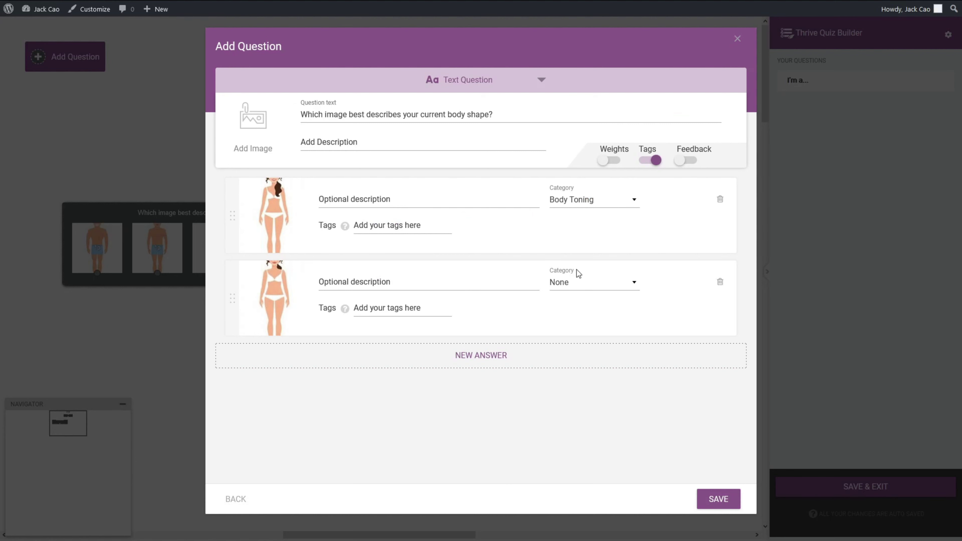
{"action": "left_click", "coordinate": [623, 292]}
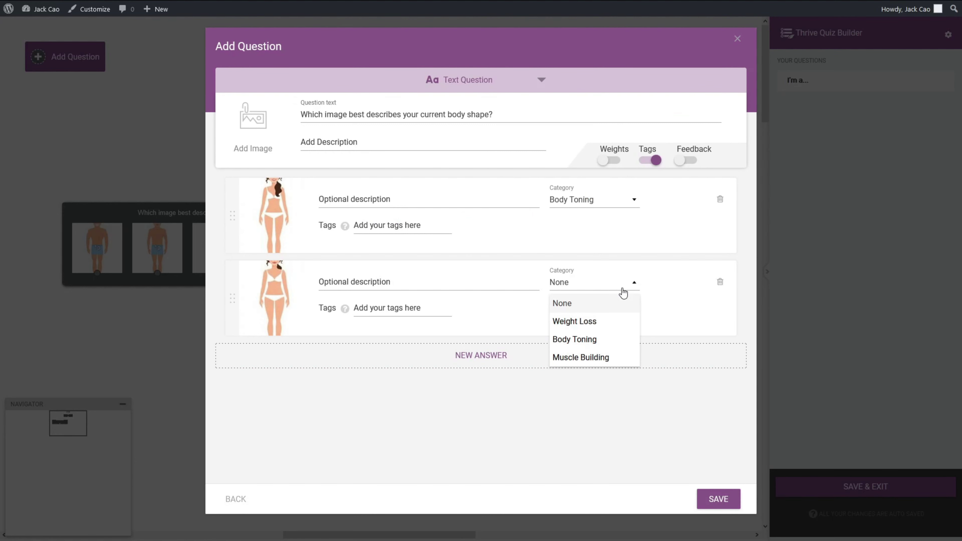
{"action": "left_click", "coordinate": [610, 357]}
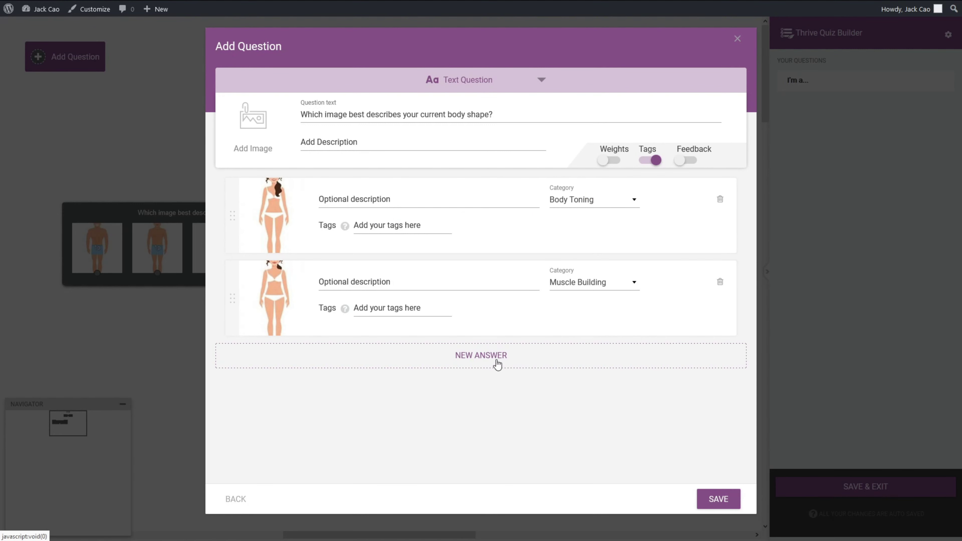
Step: Add third and fourth women's body-shape image answers, both in Weight Loss
{"action": "left_click", "coordinate": [498, 364]}
{"action": "left_click", "coordinate": [285, 371]}
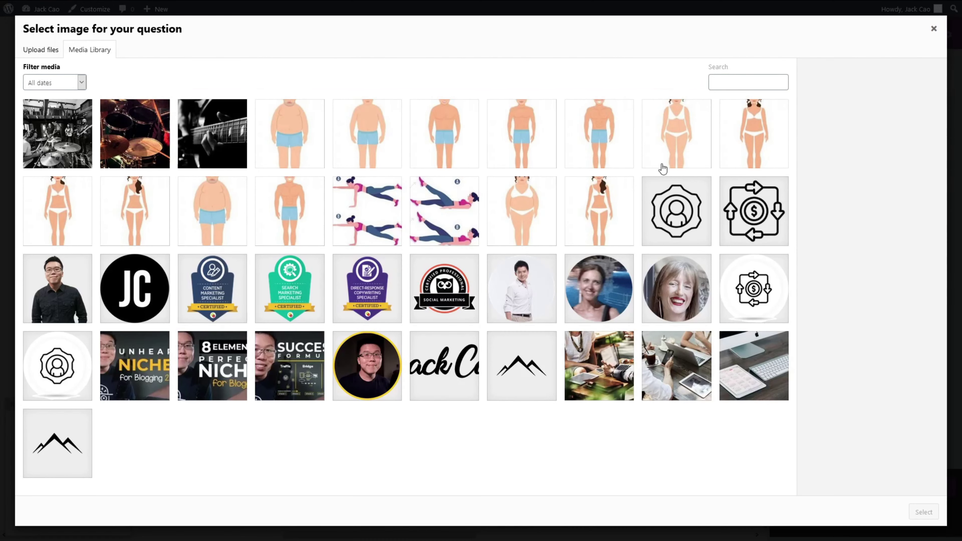
{"action": "left_click", "coordinate": [749, 151]}
{"action": "left_click", "coordinate": [924, 512]}
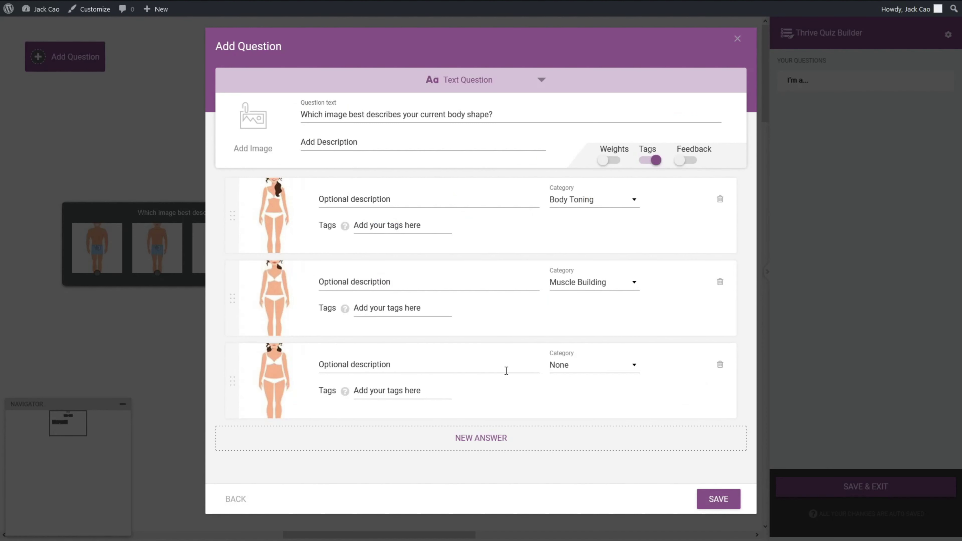
{"action": "left_click", "coordinate": [625, 371]}
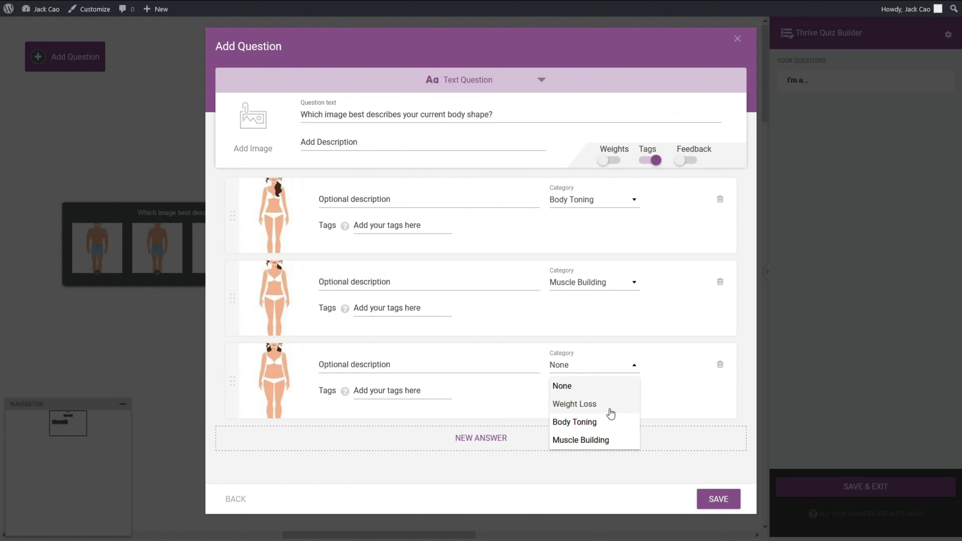
{"action": "left_click", "coordinate": [609, 404]}
{"action": "left_click", "coordinate": [467, 451]}
{"action": "left_click", "coordinate": [286, 458]}
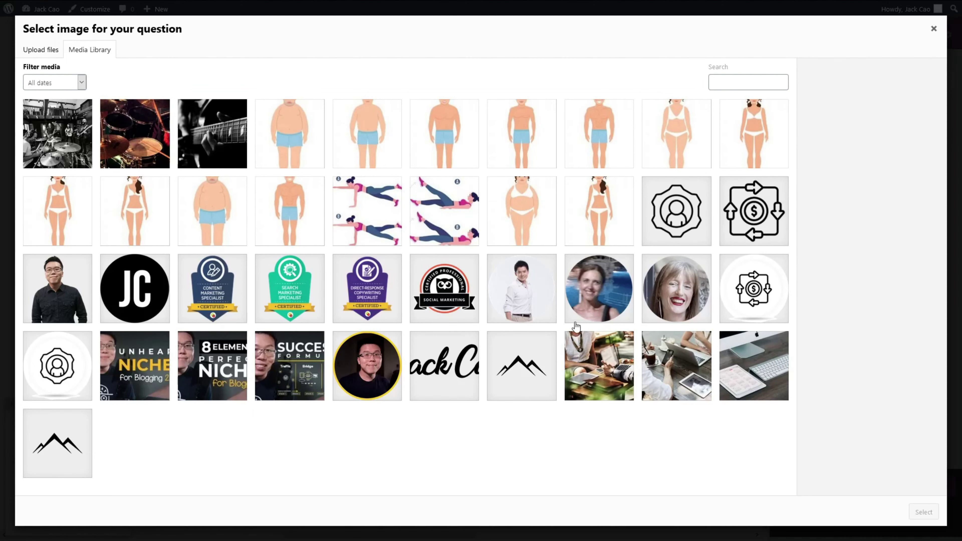
{"action": "left_click", "coordinate": [692, 131]}
{"action": "left_click", "coordinate": [923, 513]}
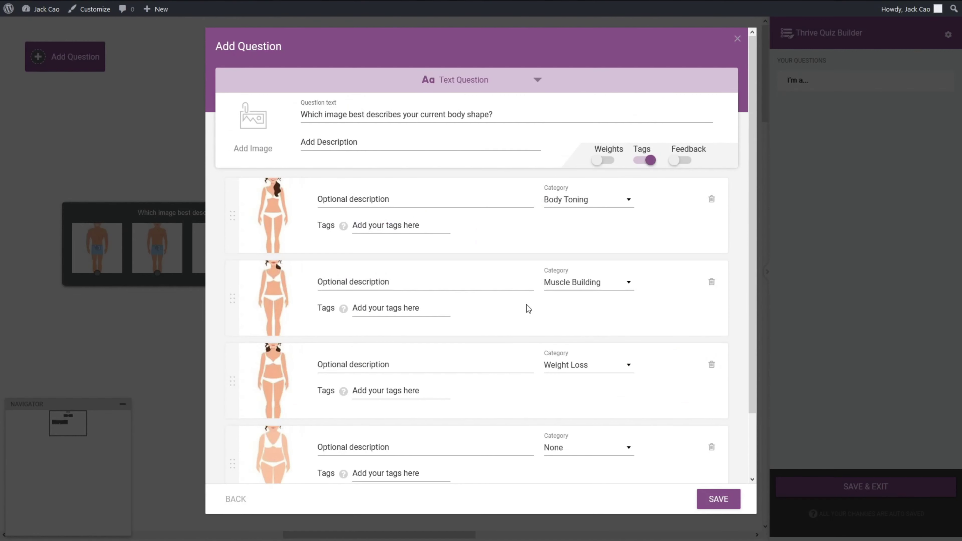
{"action": "left_click", "coordinate": [590, 379]}
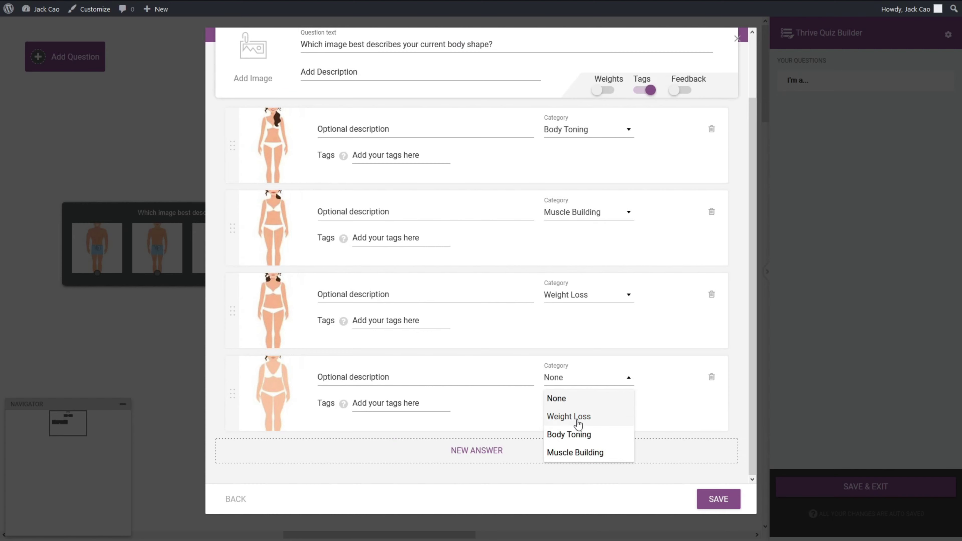
{"action": "left_click", "coordinate": [579, 421]}
Step: Add a fifth answer with the F-Size 5 image in Weight Loss and save the question
{"action": "left_click", "coordinate": [472, 450]}
{"action": "left_click", "coordinate": [272, 461]}
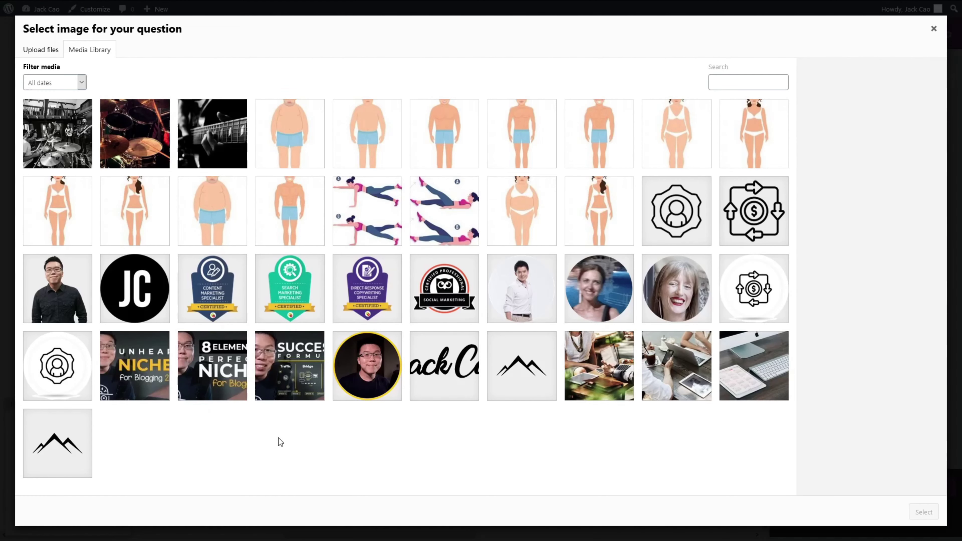
{"action": "left_click", "coordinate": [497, 198]}
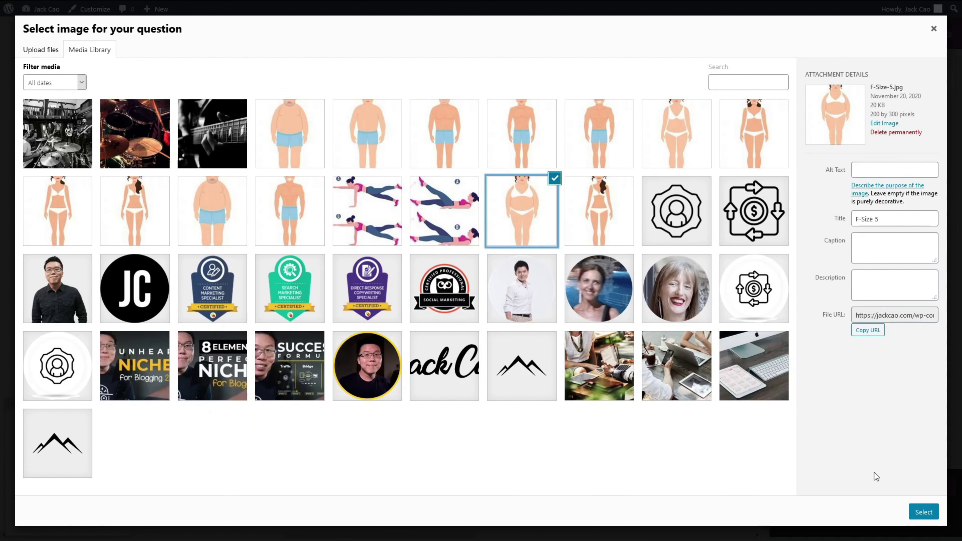
{"action": "left_click", "coordinate": [924, 512]}
{"action": "scroll", "coordinate": [625, 465], "scroll_direction": "down", "scroll_amount": 2}
{"action": "left_click", "coordinate": [590, 378]}
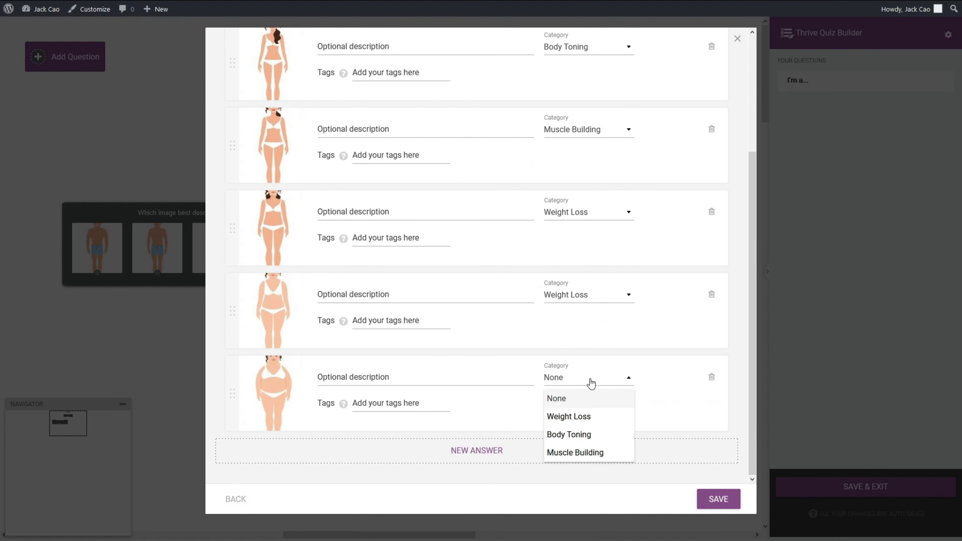
{"action": "left_click", "coordinate": [576, 417]}
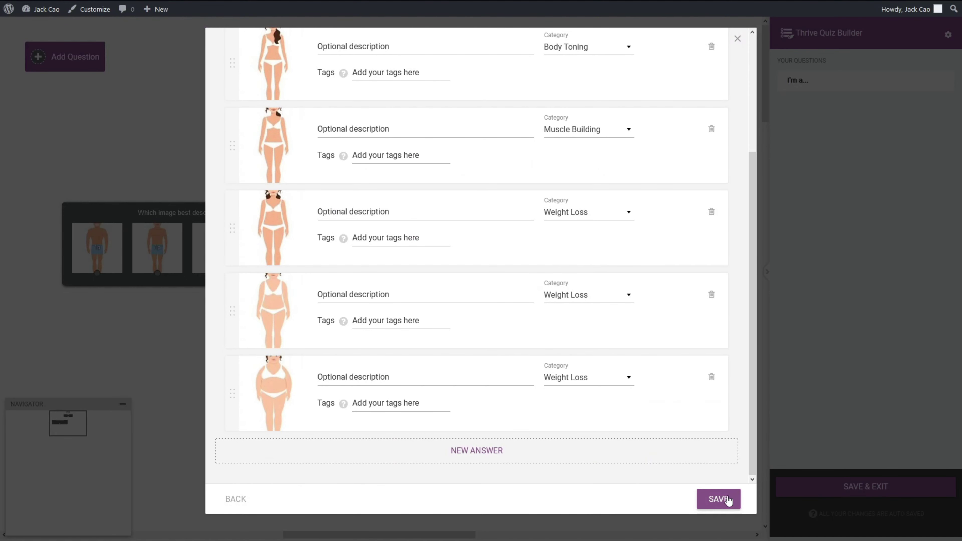
{"action": "left_click", "coordinate": [728, 500]}
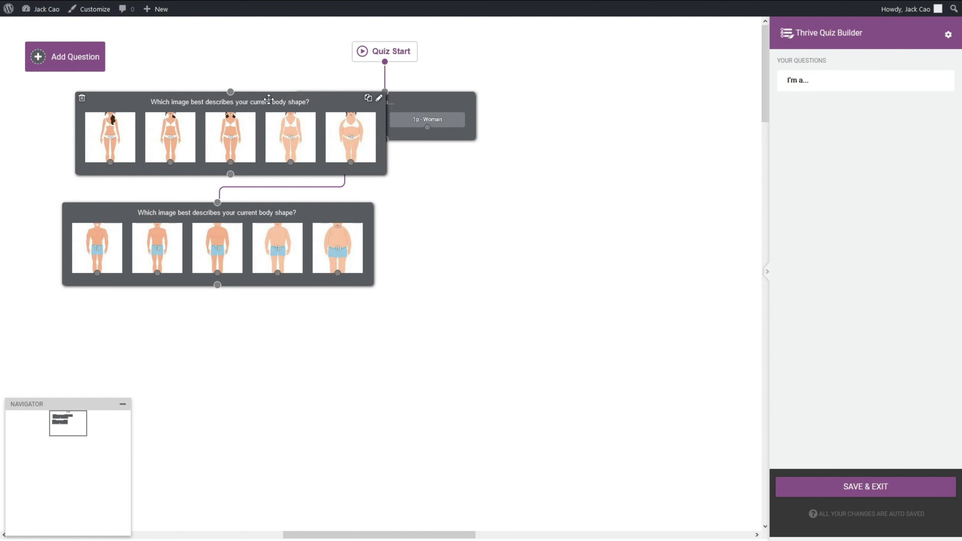
Step: Move the women's body-shape question right and connect the Woman answer to it
{"action": "left_click_drag", "start_coordinate": [255, 98], "coordinate": [604, 207]}
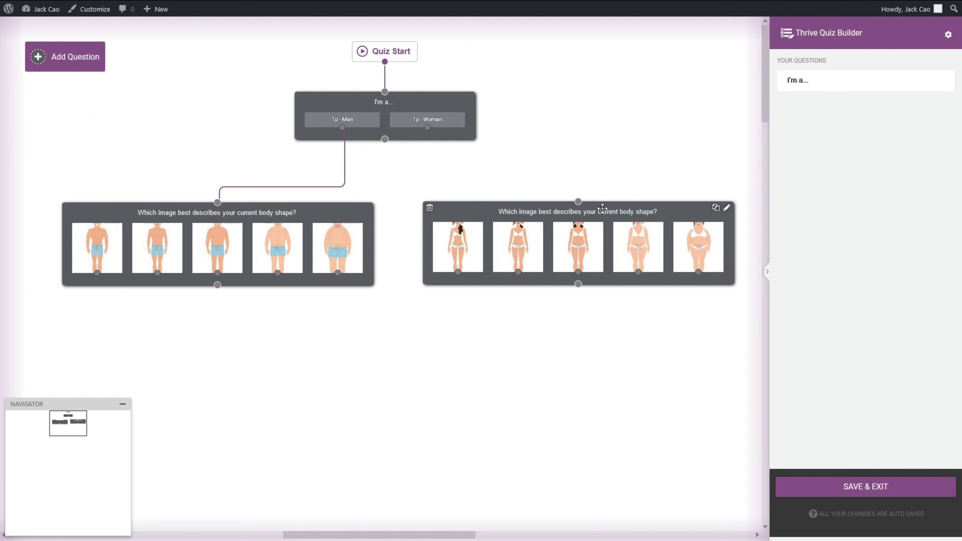
{"action": "left_click_drag", "start_coordinate": [427, 128], "coordinate": [585, 194]}
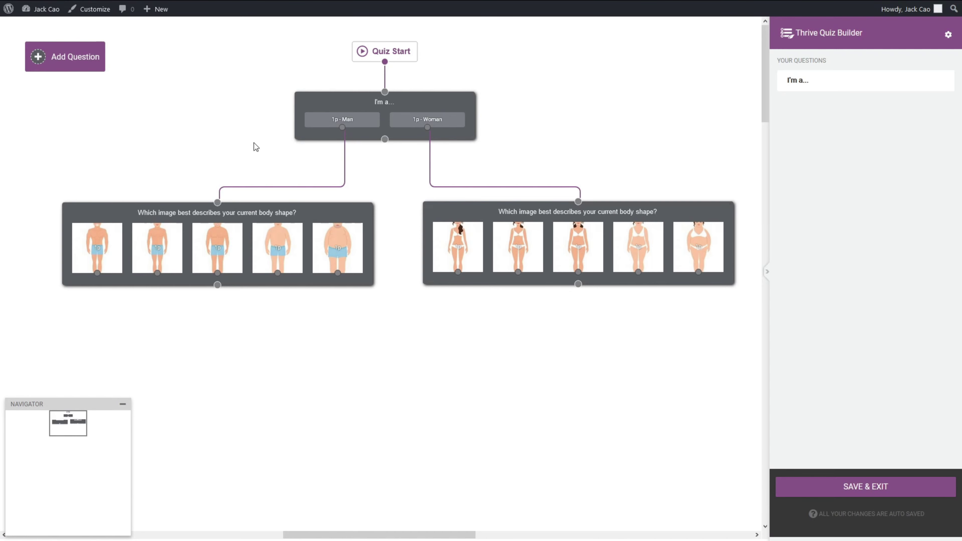
{"action": "left_click", "coordinate": [49, 56]}
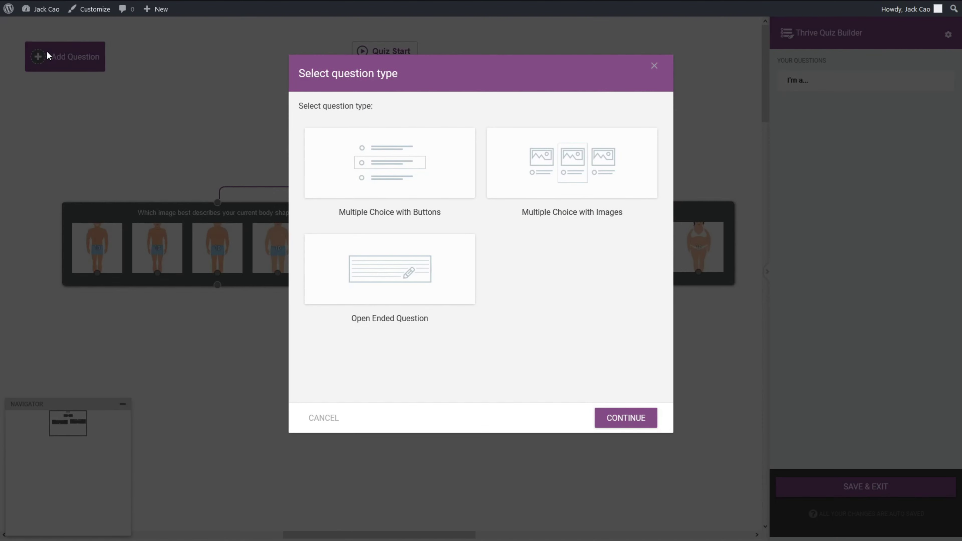
Step: Create a Multiple Choice with Buttons question with the pasted weekly exercise question text
{"action": "left_click", "coordinate": [424, 158]}
{"action": "left_click", "coordinate": [618, 420]}
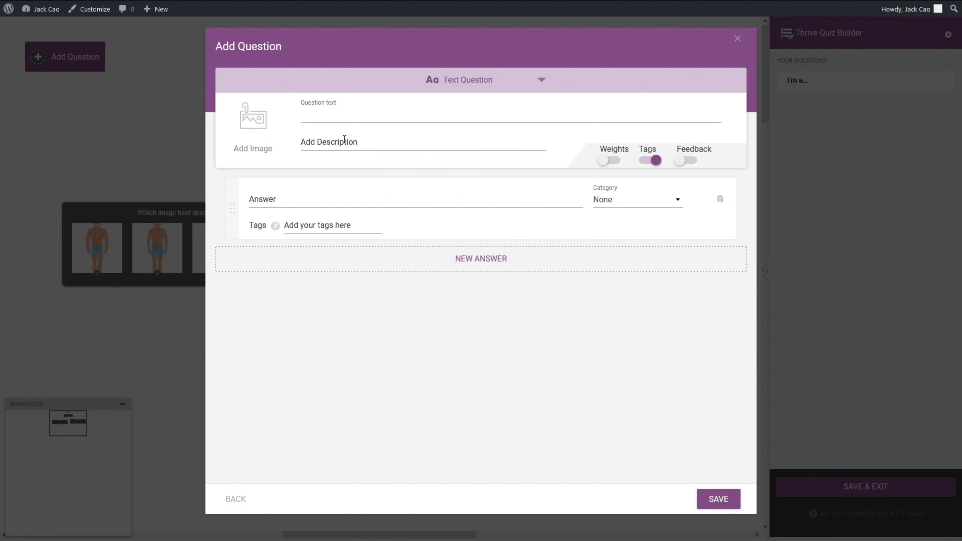
{"action": "type", "text": "On average, how many times do you exercise per week?"}
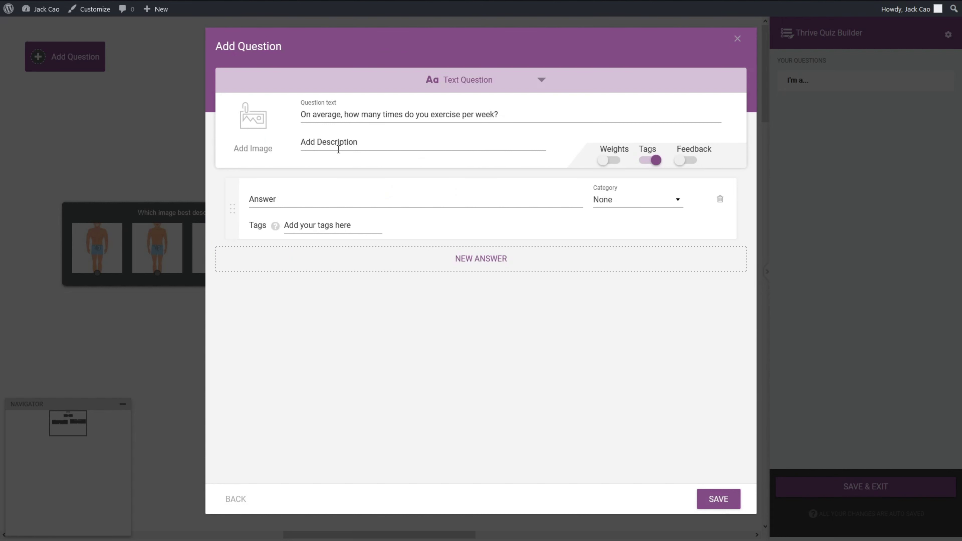
Step: Enter the four answers: 0-1 Time, 2-3 Times, 3-5 Times and More than 5 Times
{"action": "left_click", "coordinate": [361, 194]}
{"action": "type", "text": "0-1 Time"}
{"action": "left_click", "coordinate": [410, 261]}
{"action": "type", "text": "2-3 Times"}
{"action": "left_click", "coordinate": [343, 333]}
{"action": "type", "text": "3-5 Times"}
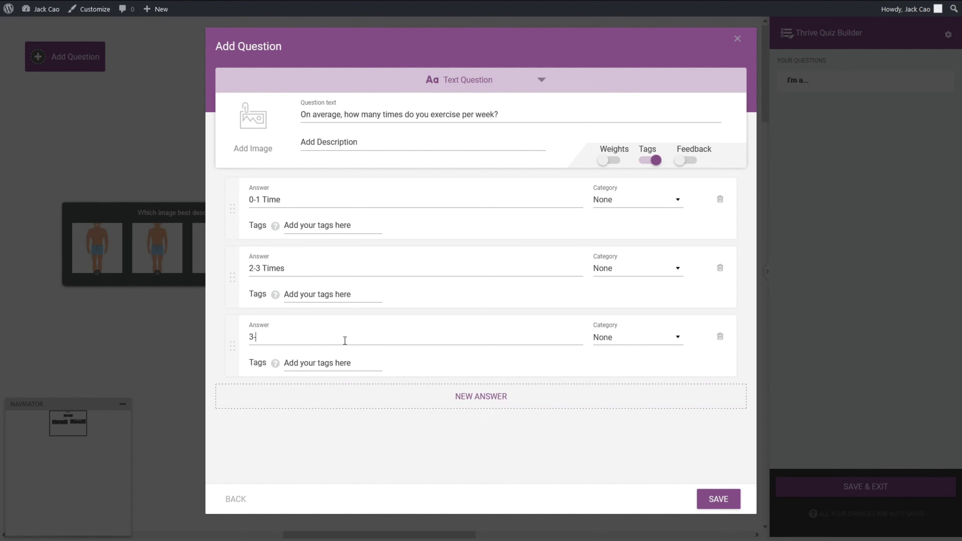
{"action": "left_click", "coordinate": [453, 395]}
{"action": "type", "text": "More than 5 Times"}
Step: Save the question and link both men's and women's body-shape questions to it
{"action": "left_click", "coordinate": [705, 504]}
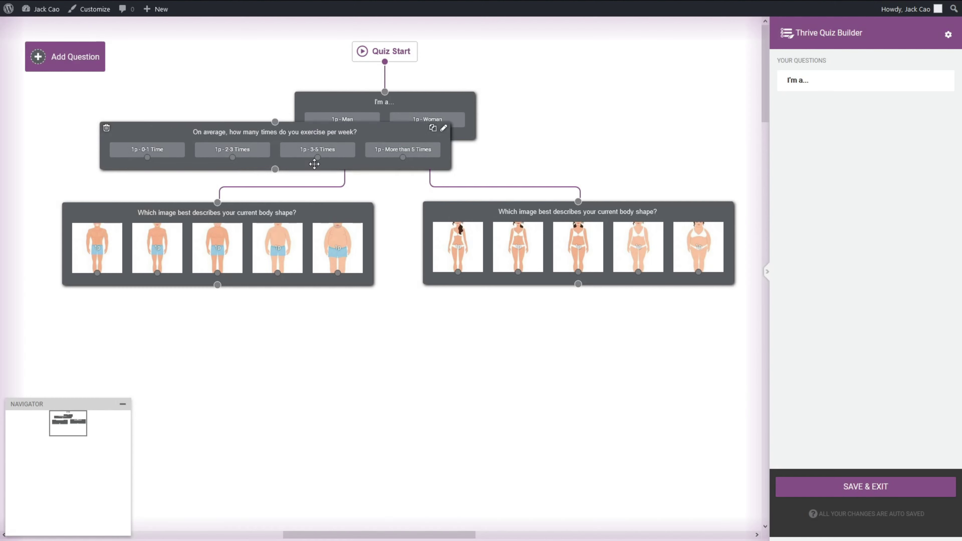
{"action": "left_click_drag", "start_coordinate": [218, 285], "coordinate": [389, 361]}
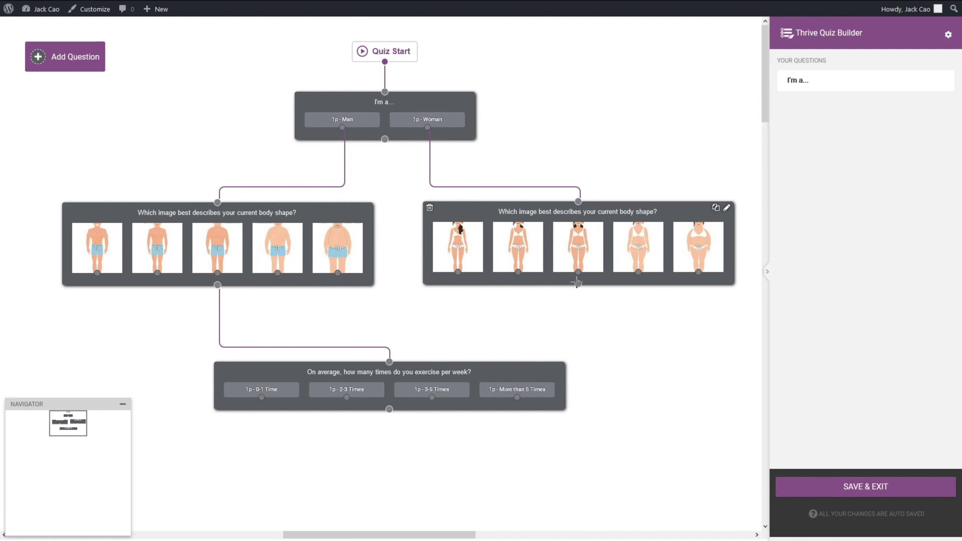
{"action": "left_click_drag", "start_coordinate": [578, 284], "coordinate": [389, 363]}
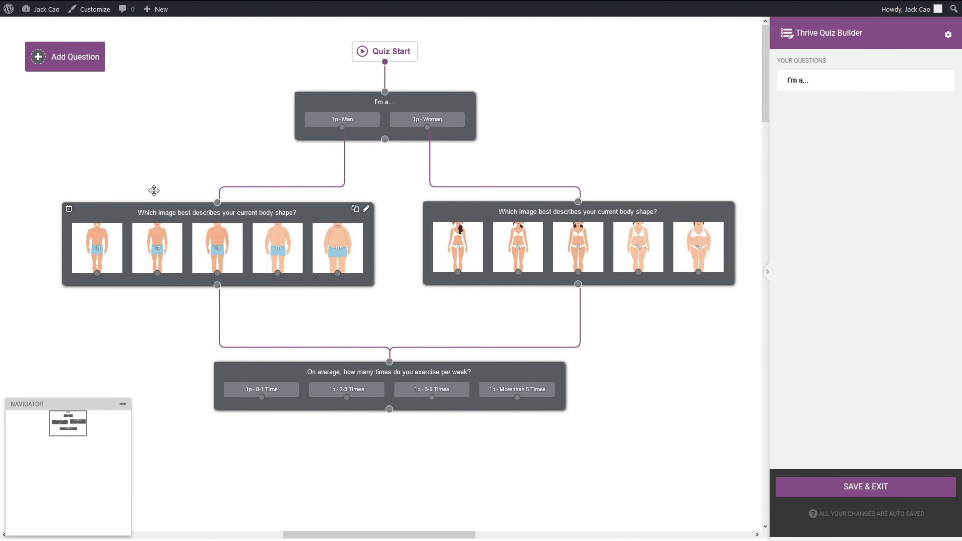
Step: Add a new Multiple Choice with Buttons question with the pasted home-or-gym question text
{"action": "left_click", "coordinate": [84, 67]}
{"action": "left_click", "coordinate": [382, 149]}
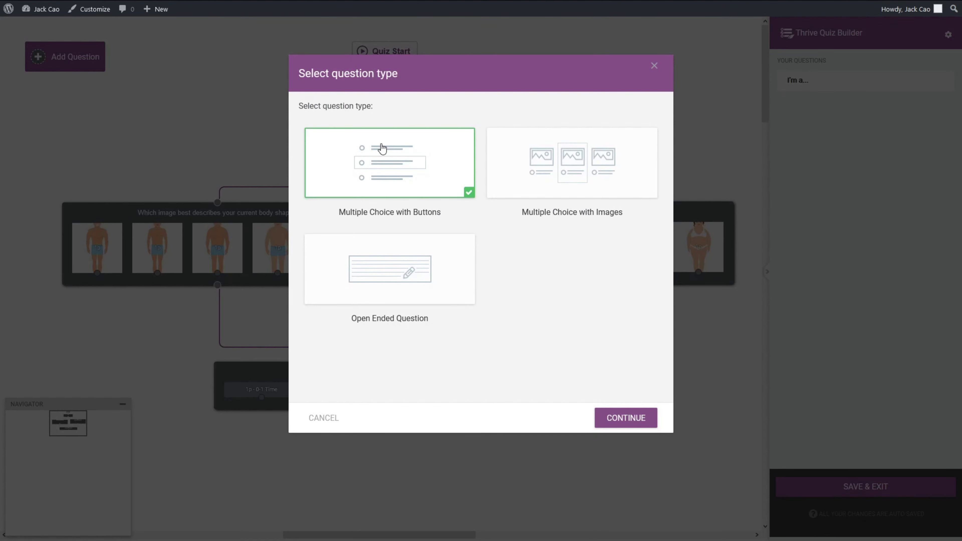
{"action": "left_click", "coordinate": [630, 419]}
{"action": "type", "text": "Do you prefer to workout at home or at the gym?"}
Step: Give it tagged Home and Gym answers, save it, and link the exercise question to it
{"action": "left_click", "coordinate": [312, 201]}
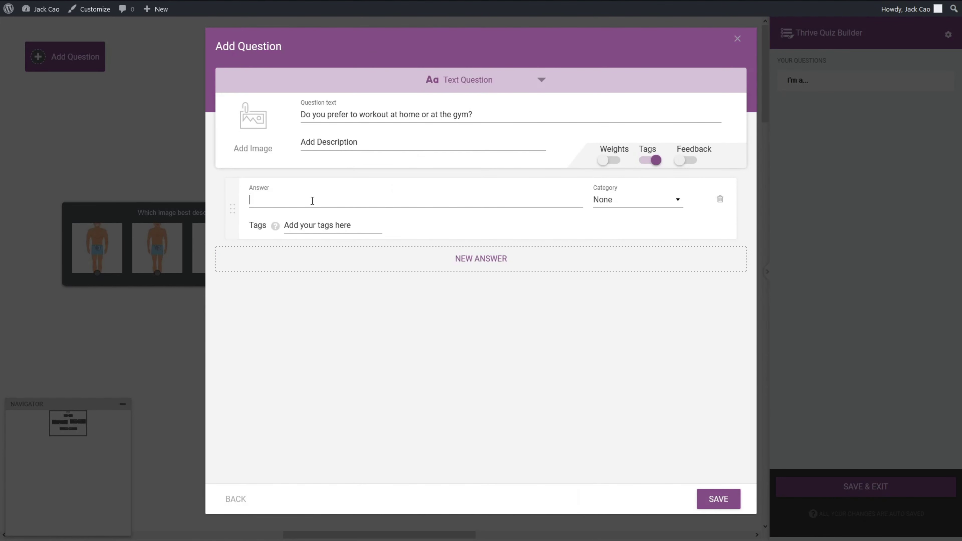
{"action": "left_click", "coordinate": [294, 228]}
{"action": "type", "text": "Home"}
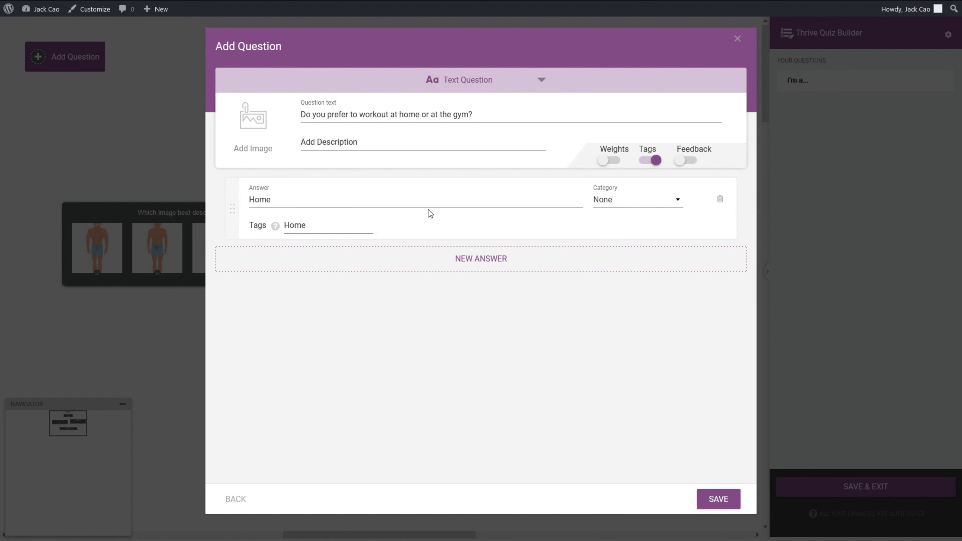
{"action": "key", "text": "Return"}
{"action": "left_click", "coordinate": [464, 258]}
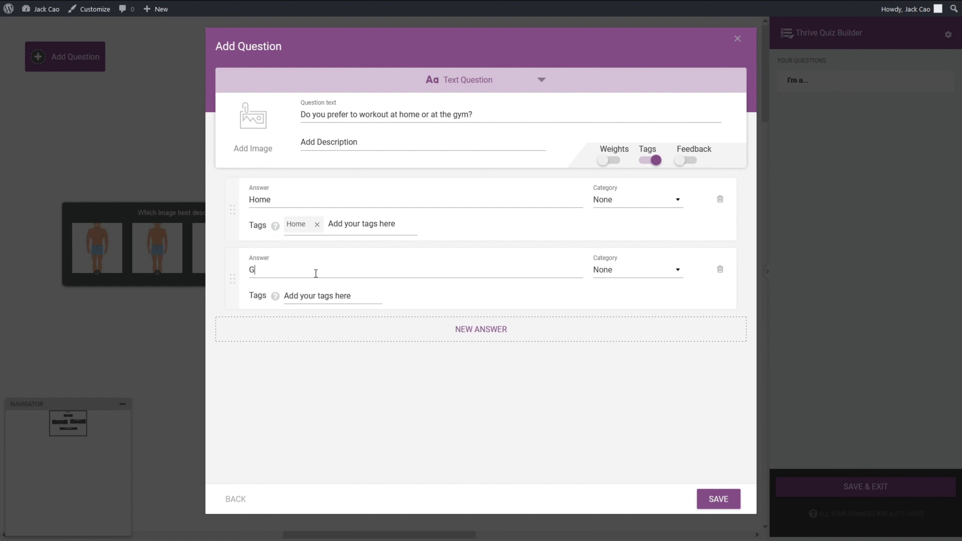
{"action": "type", "text": "Gym"}
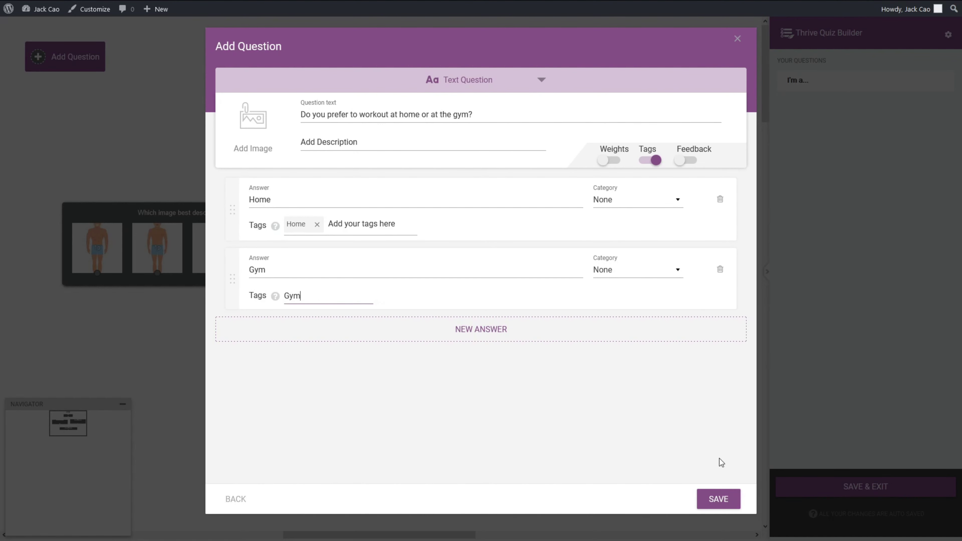
{"action": "left_click", "coordinate": [718, 496]}
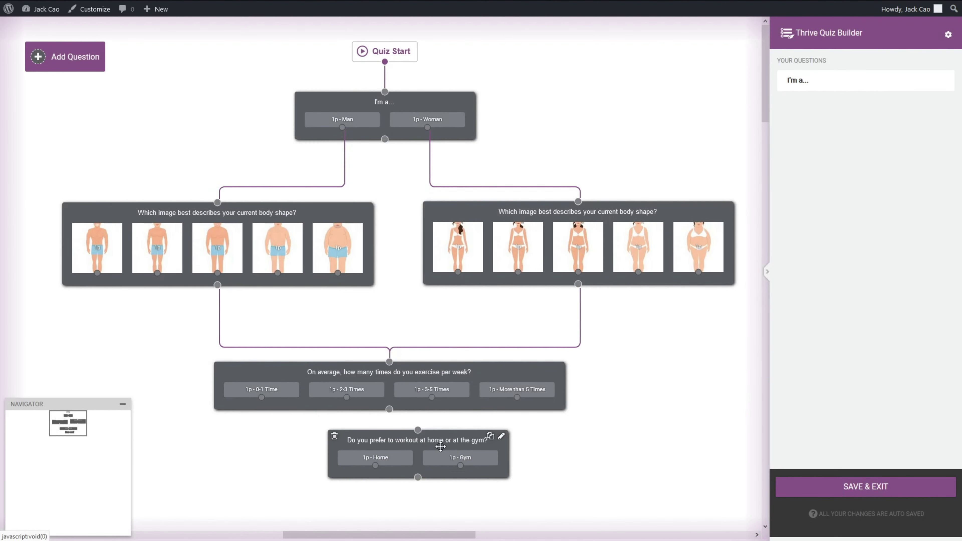
{"action": "left_click_drag", "start_coordinate": [388, 412], "coordinate": [388, 449]}
Step: Save and exit the quiz flow, keeping Results Page as the final page type
{"action": "left_click", "coordinate": [866, 487]}
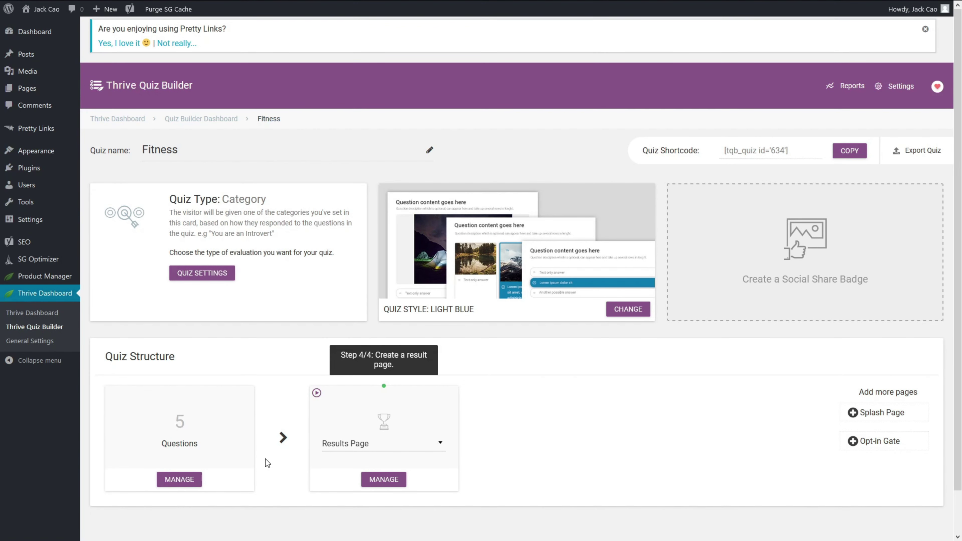
{"action": "left_click", "coordinate": [375, 446]}
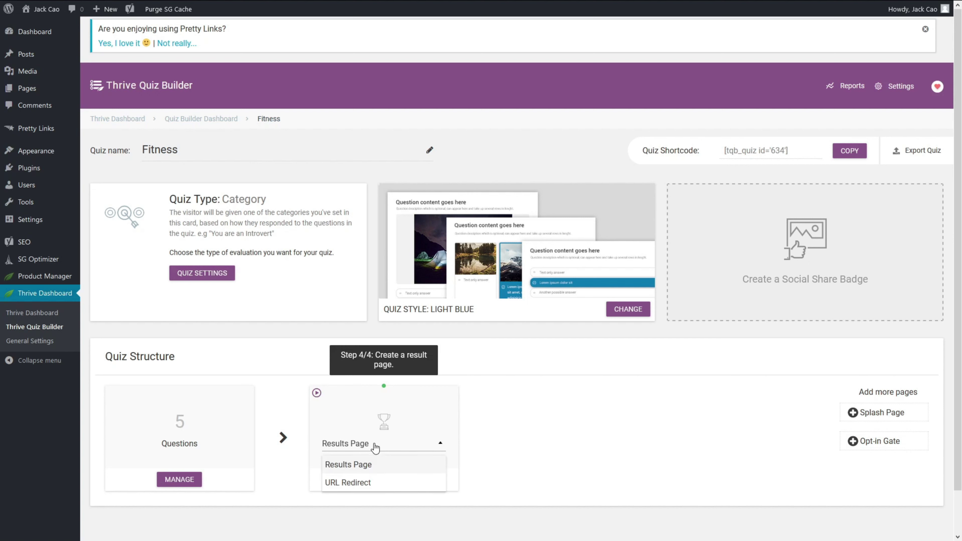
{"action": "left_click", "coordinate": [376, 448]}
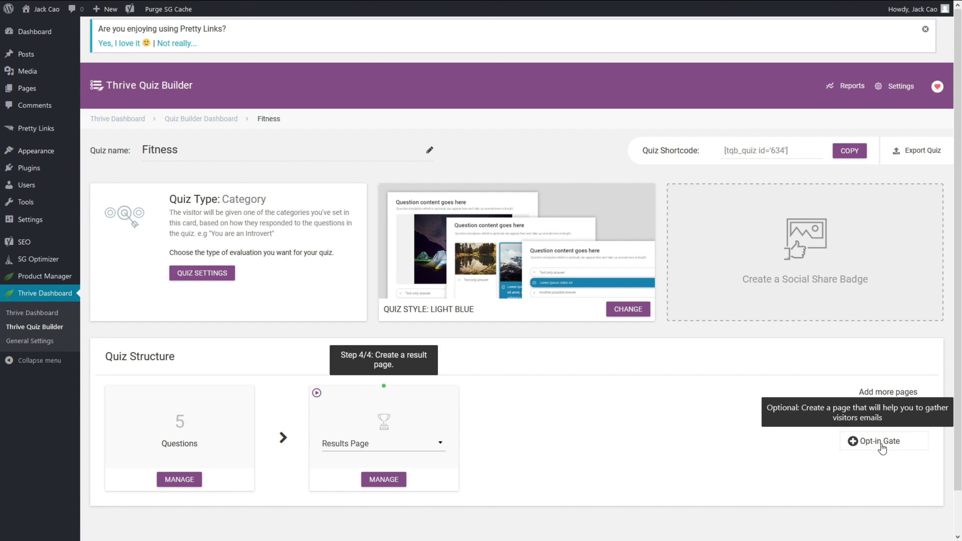
Step: Edit the Congratulations results page in Thrive Architect and browse down to the Thrive Quiz Builder elements
{"action": "left_click", "coordinate": [393, 483]}
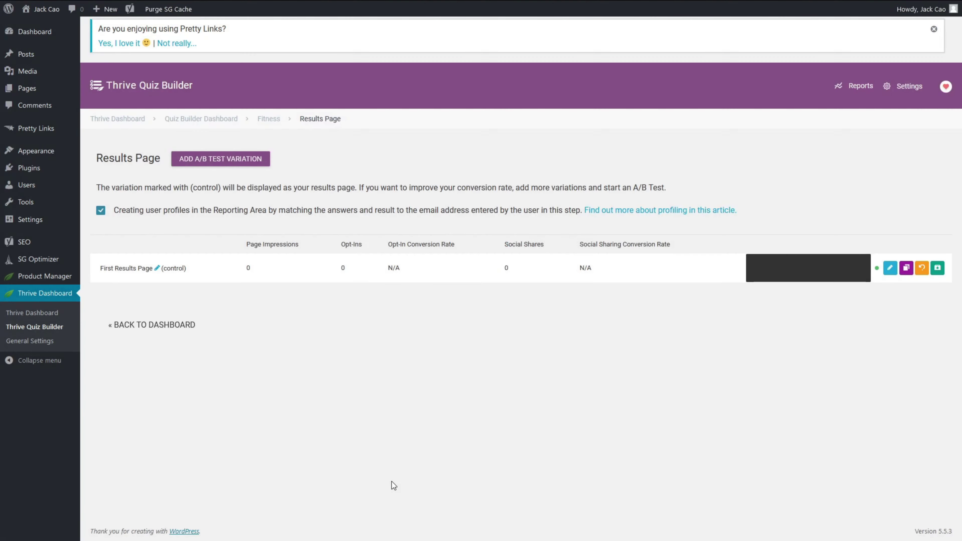
{"action": "left_click", "coordinate": [888, 270]}
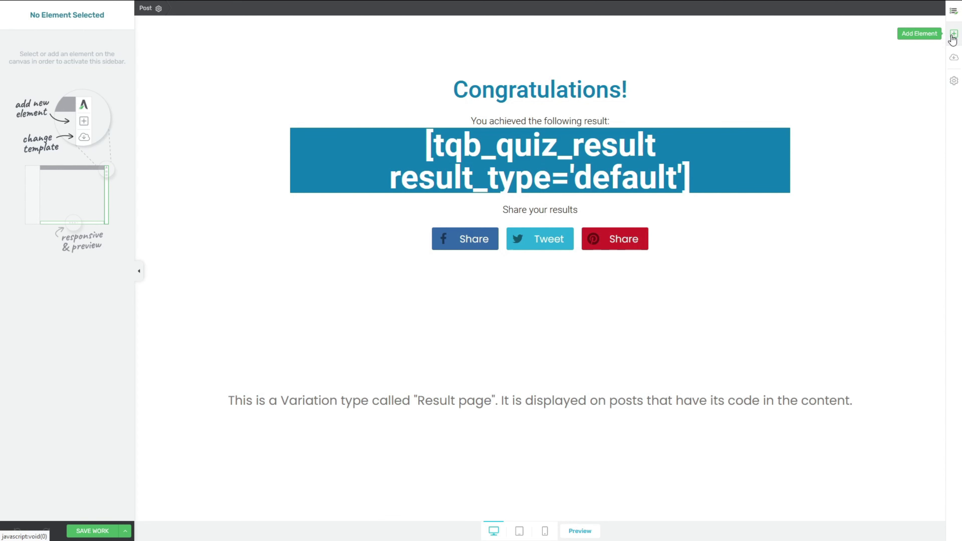
{"action": "left_click", "coordinate": [953, 36]}
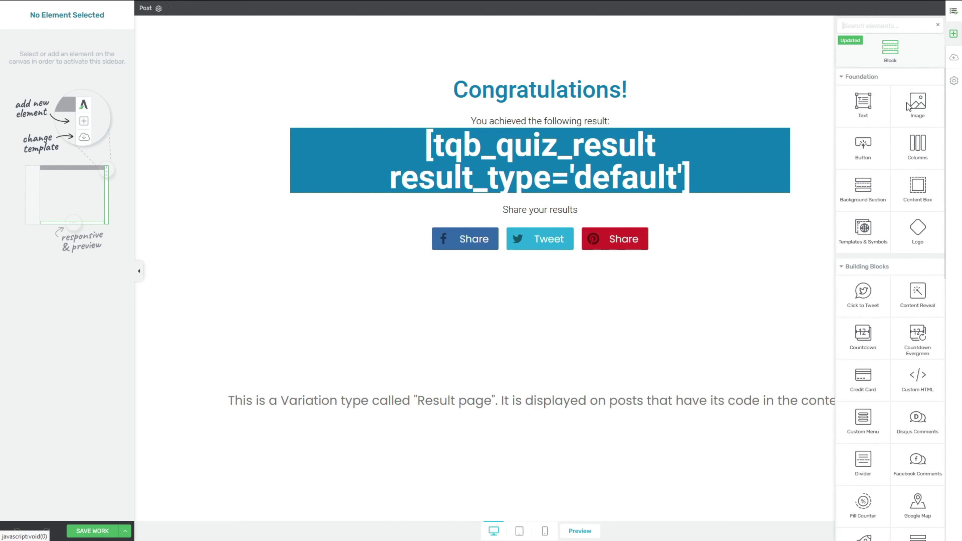
{"action": "scroll", "coordinate": [930, 283], "scroll_direction": "down", "scroll_amount": 5}
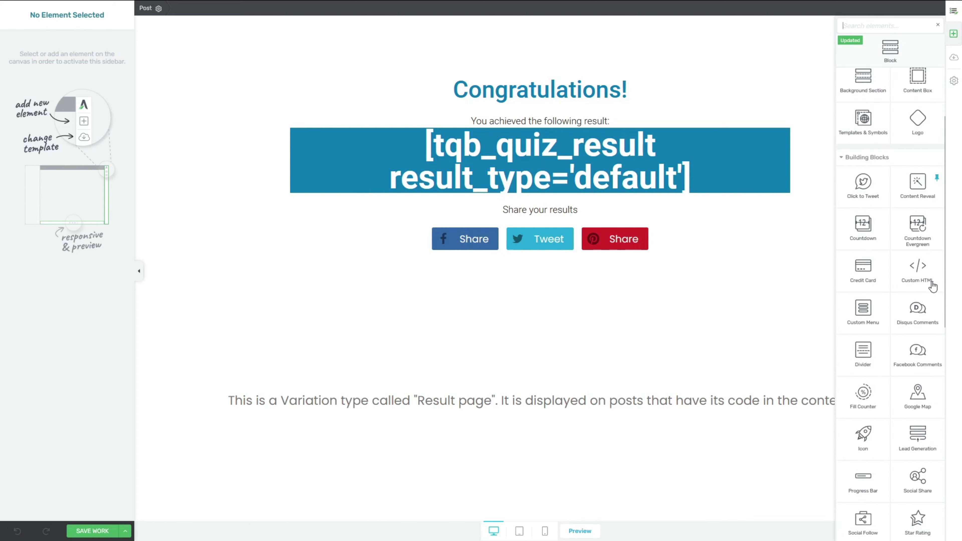
{"action": "scroll", "coordinate": [930, 281], "scroll_direction": "down", "scroll_amount": 6}
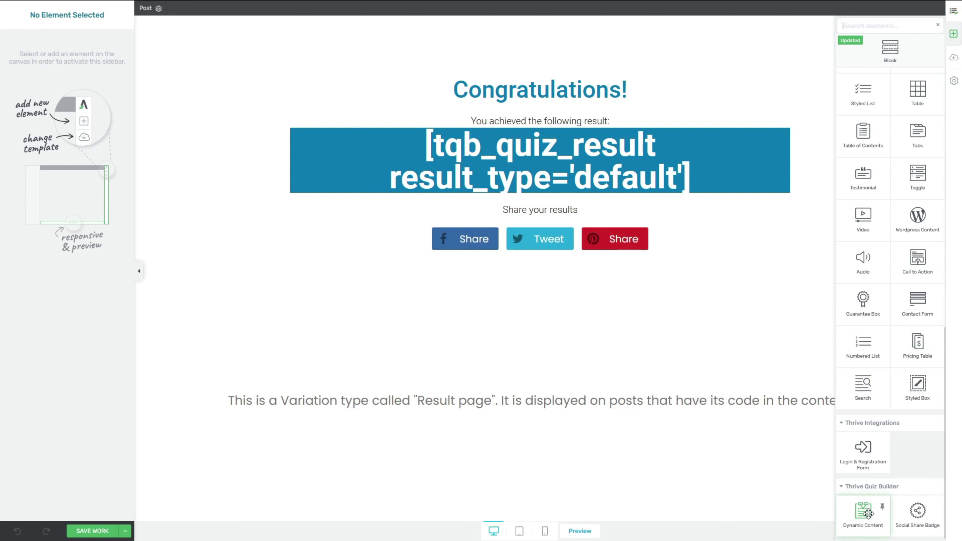
Step: Place Dynamic Content below the share buttons and delete the Congratulations and 'You achieved the following result:' lines
{"action": "left_click_drag", "start_coordinate": [868, 514], "coordinate": [562, 257]}
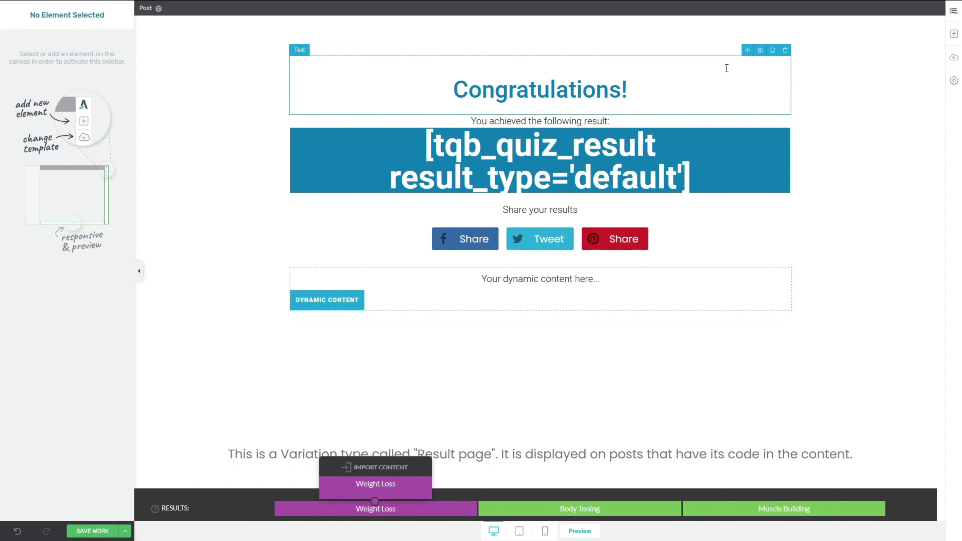
{"action": "left_click", "coordinate": [786, 54]}
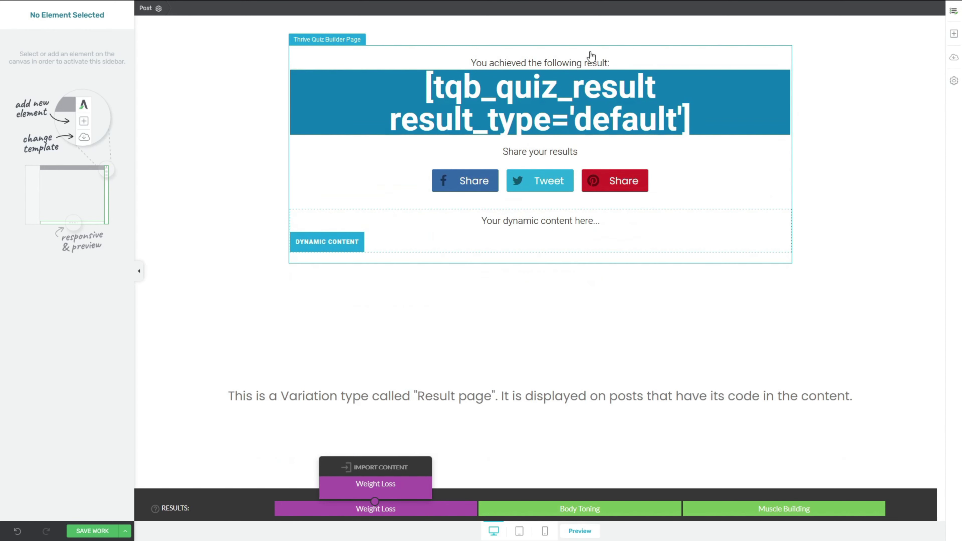
{"action": "left_click", "coordinate": [577, 63]}
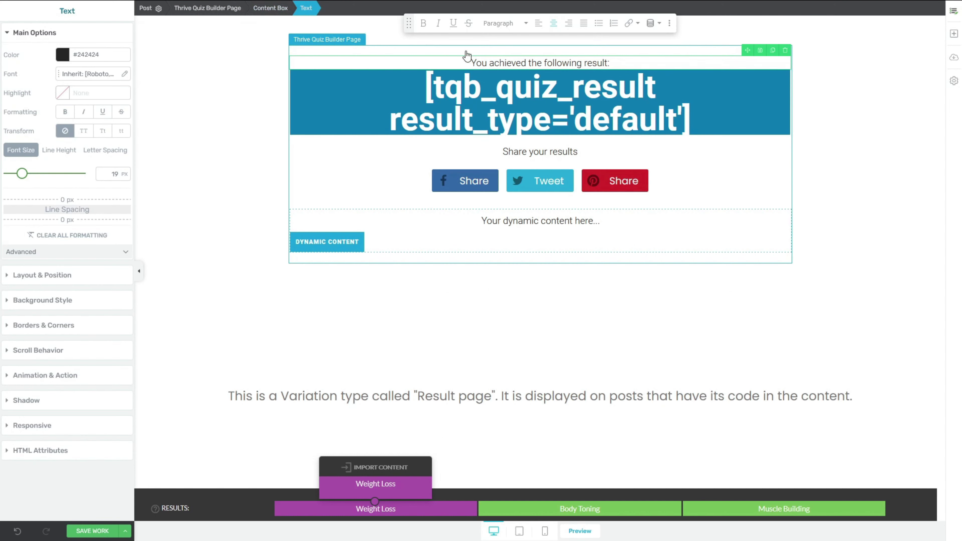
{"action": "left_click", "coordinate": [785, 53]}
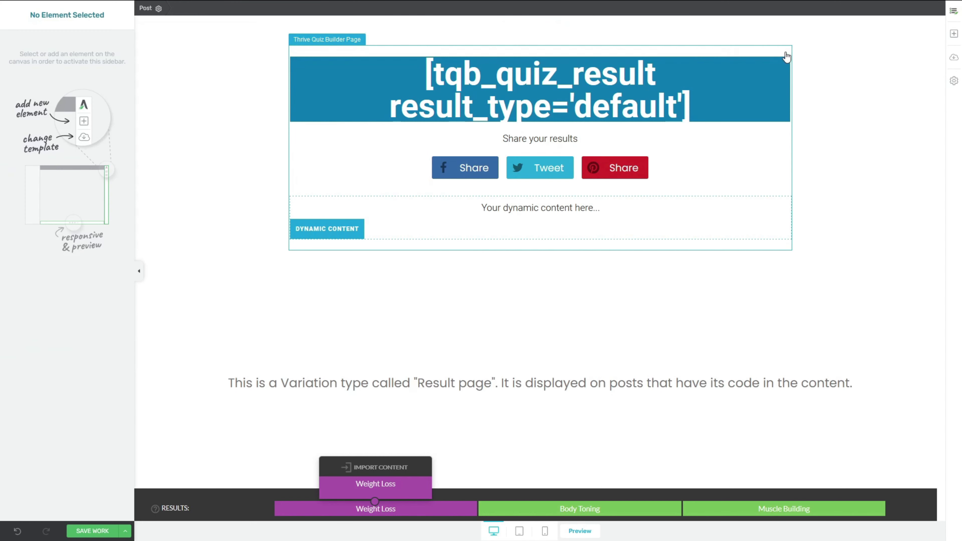
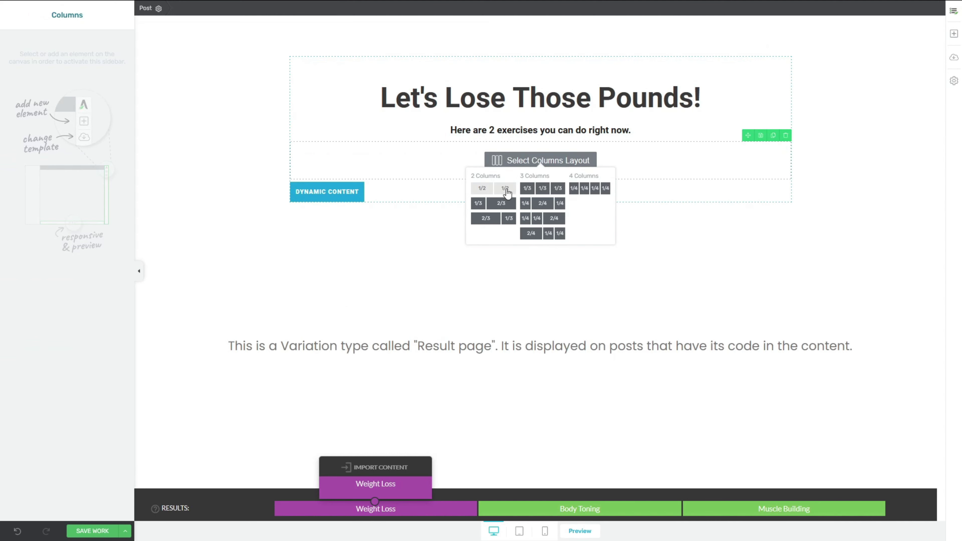
Step: Choose the 1/2 + 1/2 layout for the Columns element under the exercises subheading
{"action": "left_click", "coordinate": [505, 188]}
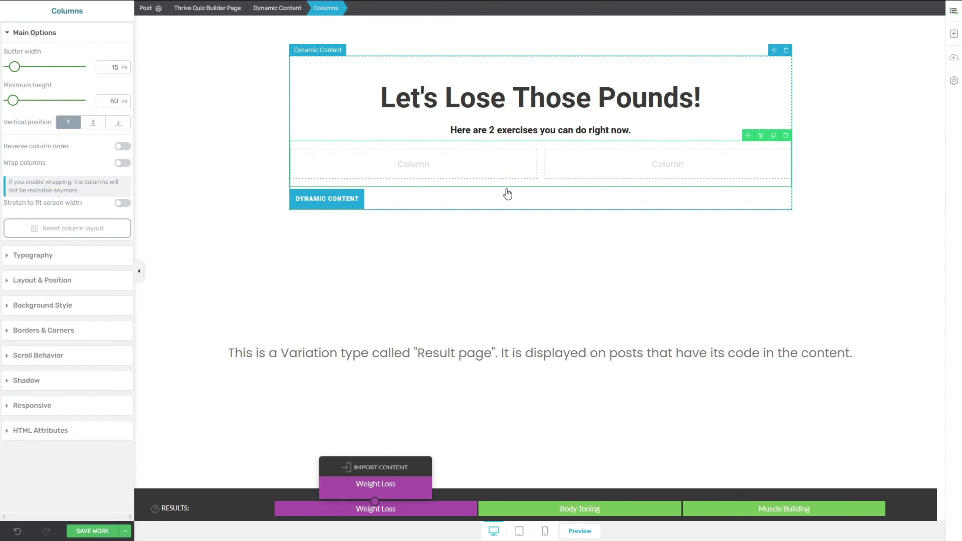
Step: Insert the Plank exercise picture into the left column and centre it
{"action": "left_click", "coordinate": [952, 34]}
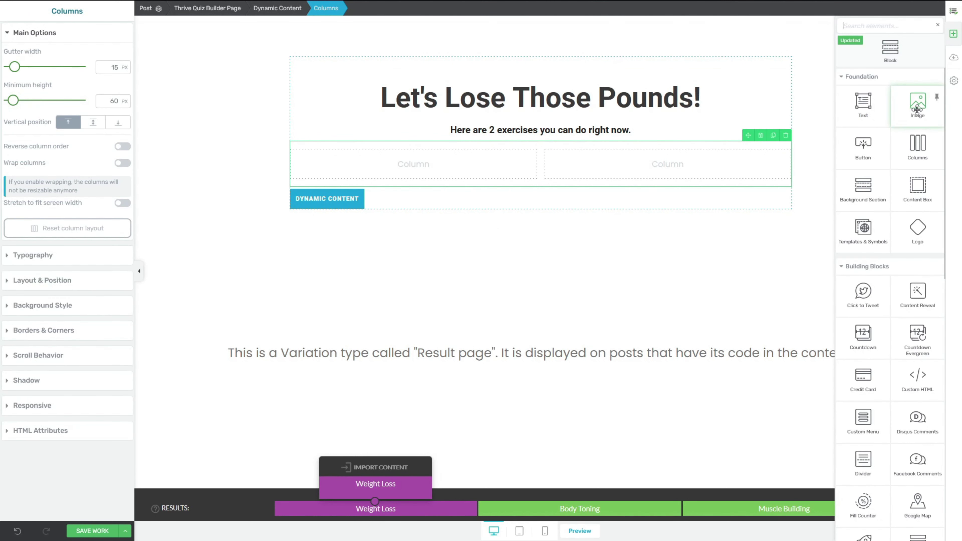
{"action": "left_click_drag", "start_coordinate": [917, 110], "coordinate": [461, 166]}
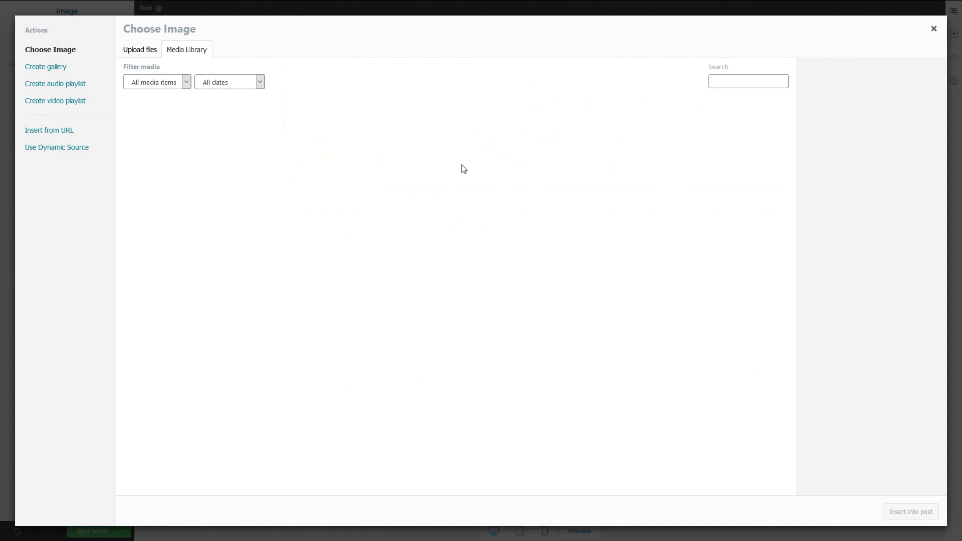
{"action": "left_click", "coordinate": [546, 208]}
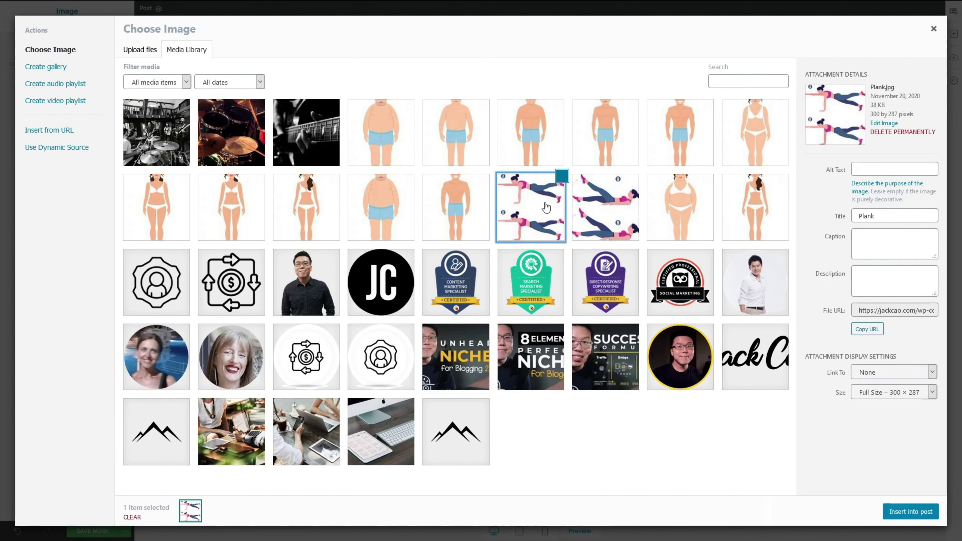
{"action": "left_click", "coordinate": [906, 512]}
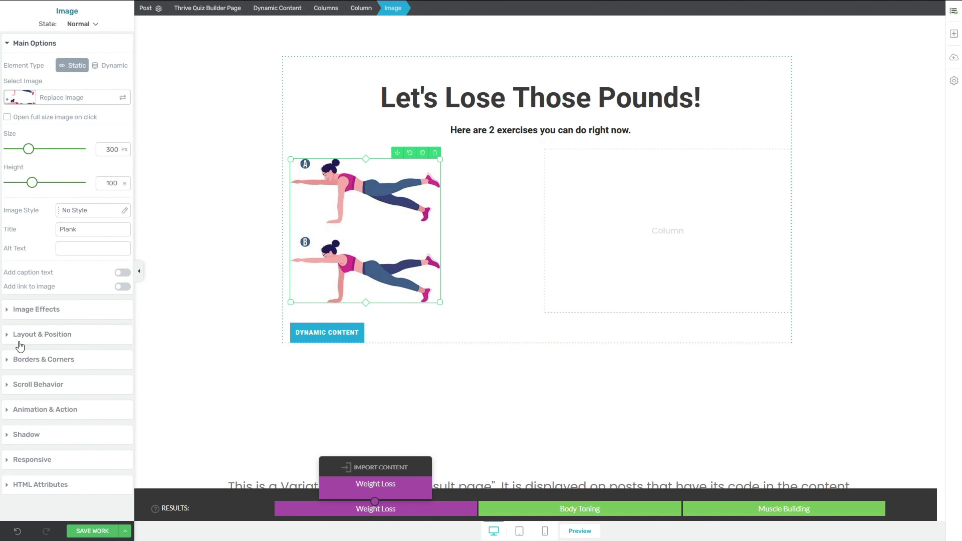
{"action": "left_click", "coordinate": [7, 337]}
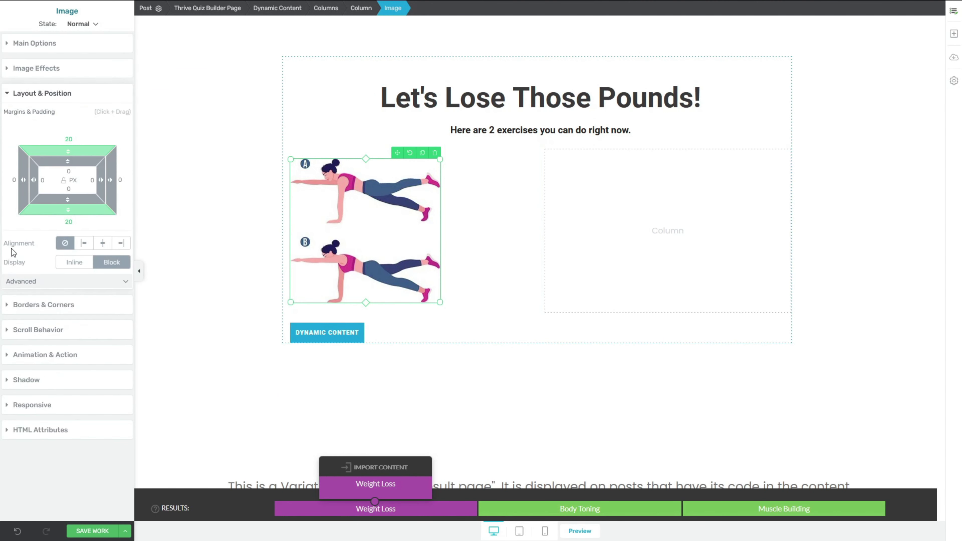
{"action": "left_click", "coordinate": [103, 243]}
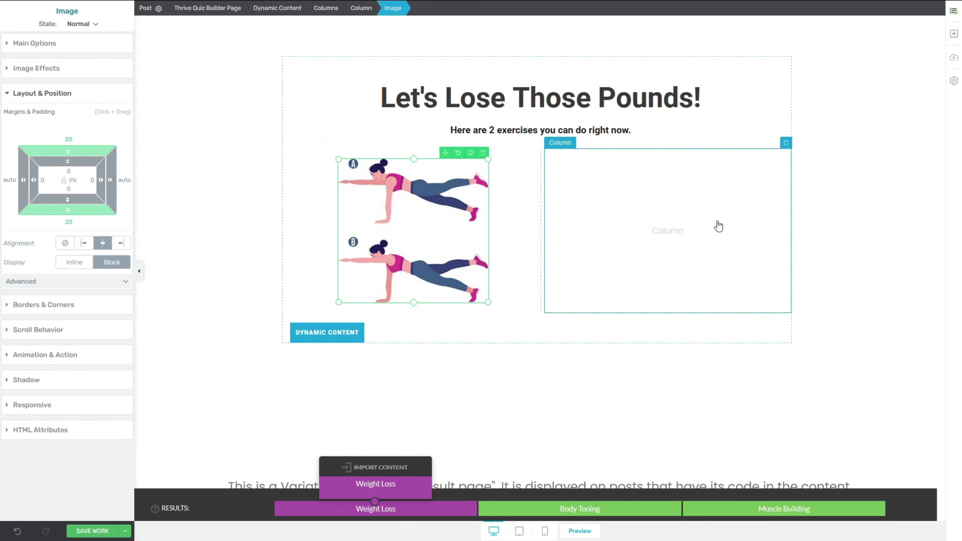
Step: Insert the flutter kick picture into the right column and centre it
{"action": "left_click", "coordinate": [954, 33]}
{"action": "left_click_drag", "start_coordinate": [915, 114], "coordinate": [603, 266]}
{"action": "left_click", "coordinate": [926, 513]}
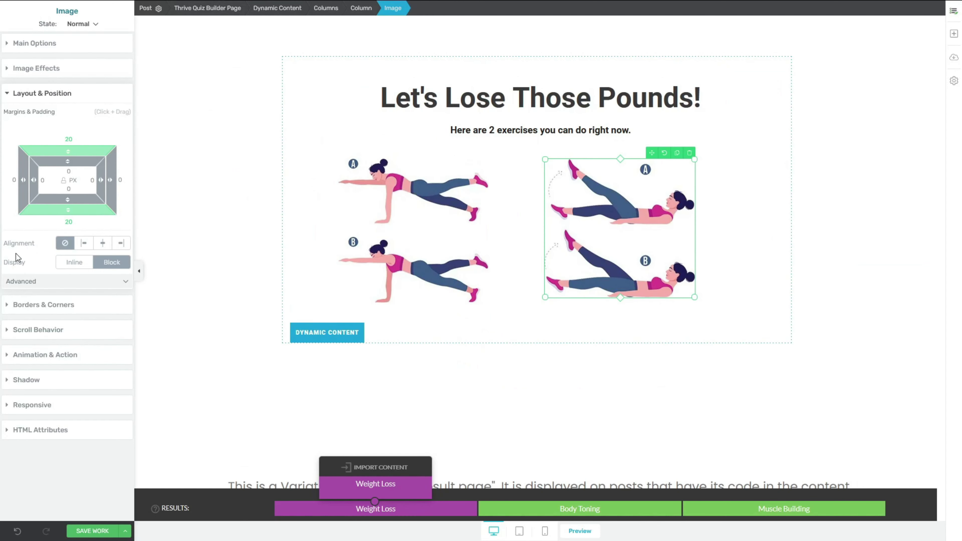
{"action": "left_click", "coordinate": [102, 243]}
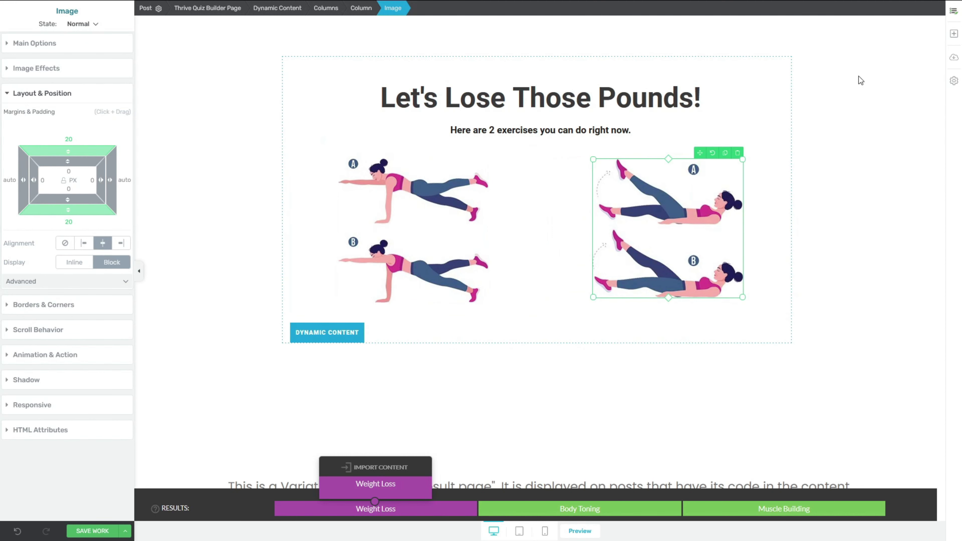
Step: Add text captions 'Plank' and 'Flutter Kick' beneath the two exercise images
{"action": "left_click", "coordinate": [953, 36]}
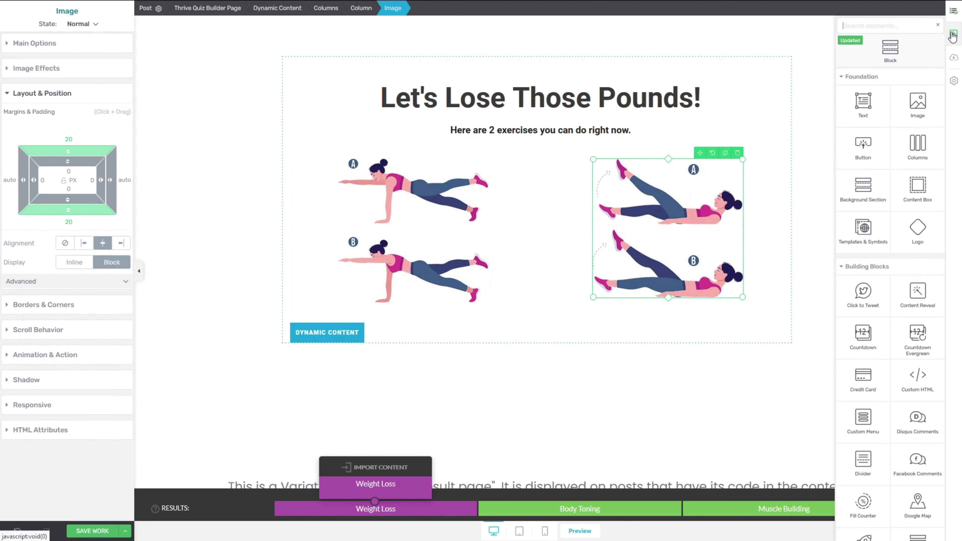
{"action": "left_click_drag", "start_coordinate": [862, 103], "coordinate": [440, 298]}
{"action": "type", "text": "Plank"}
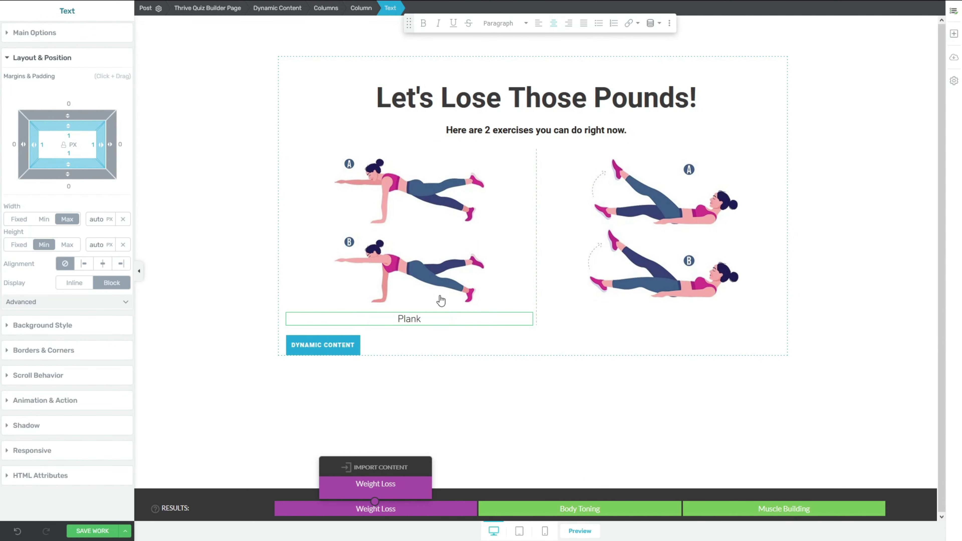
{"action": "left_click", "coordinate": [954, 38]}
{"action": "left_click_drag", "start_coordinate": [863, 101], "coordinate": [647, 297]}
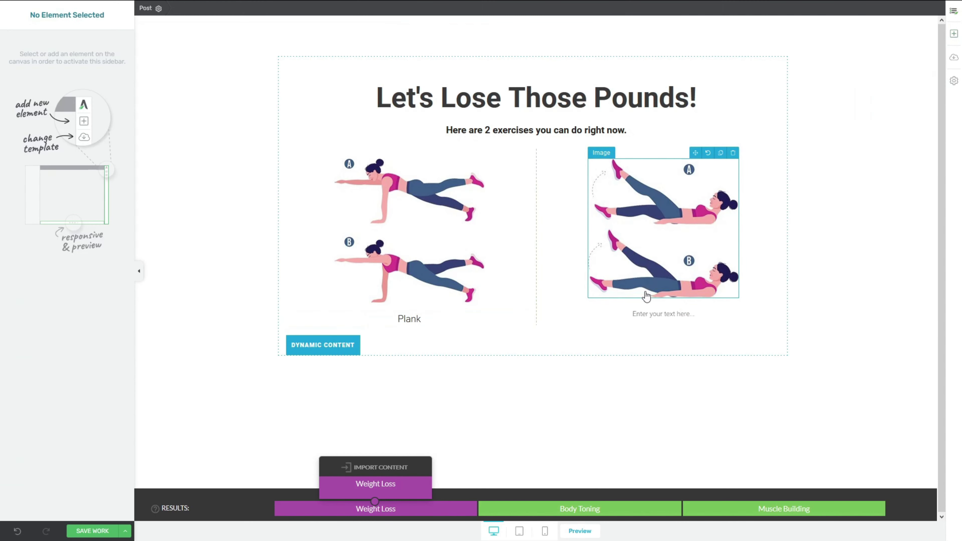
{"action": "type", "text": "Flutter Kick"}
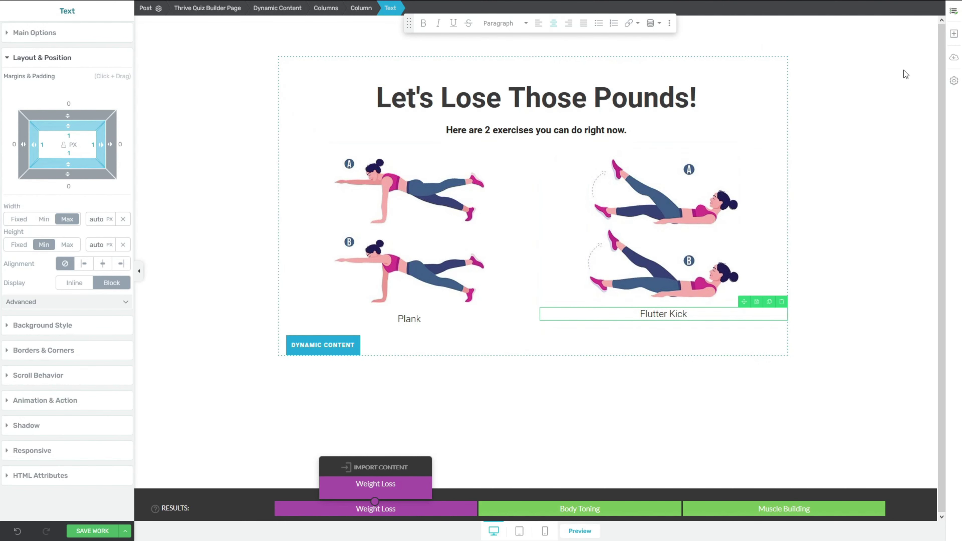
{"action": "left_click", "coordinate": [955, 34]}
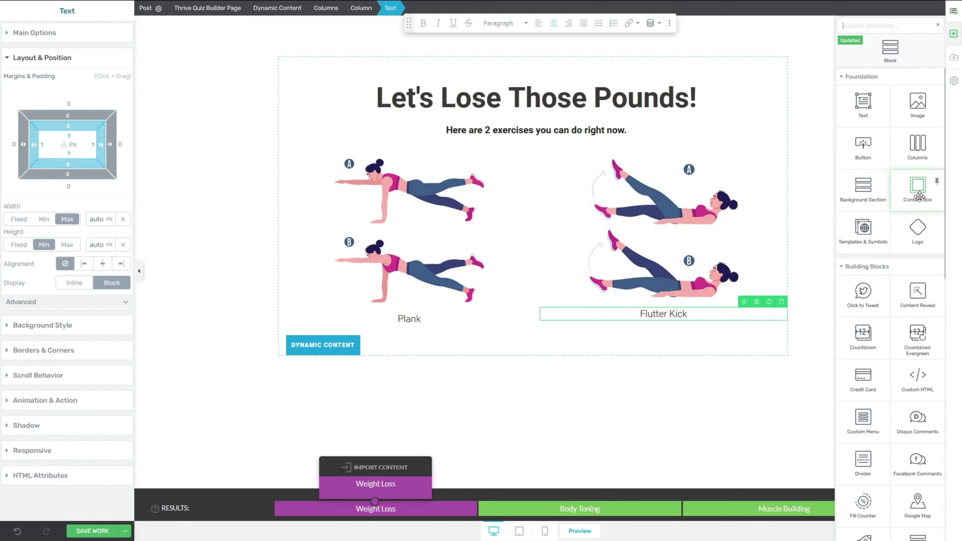
Step: Place a Content Box below both exercise columns, removing the misplaced one
{"action": "left_click_drag", "start_coordinate": [919, 196], "coordinate": [635, 322]}
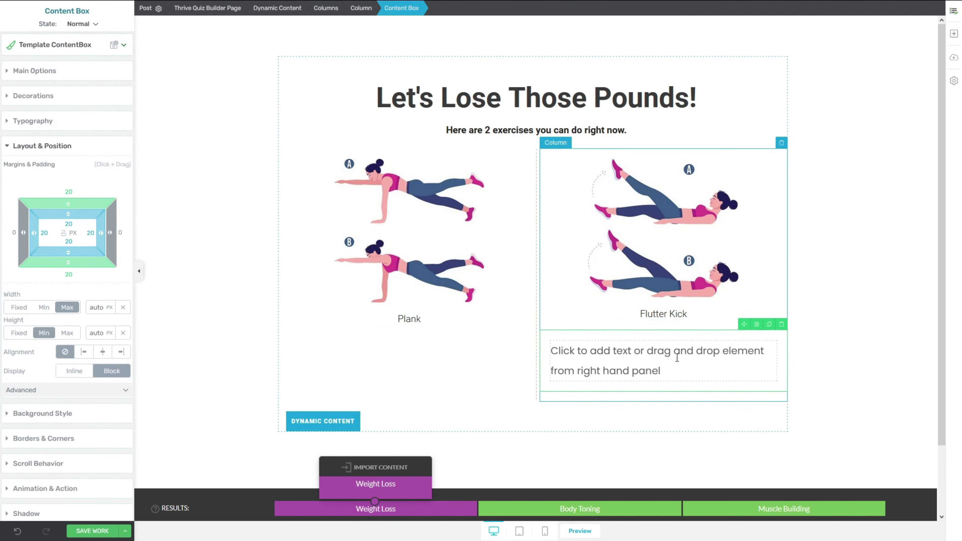
{"action": "left_click", "coordinate": [782, 325]}
{"action": "left_click", "coordinate": [954, 35]}
{"action": "left_click_drag", "start_coordinate": [917, 155], "coordinate": [449, 331]}
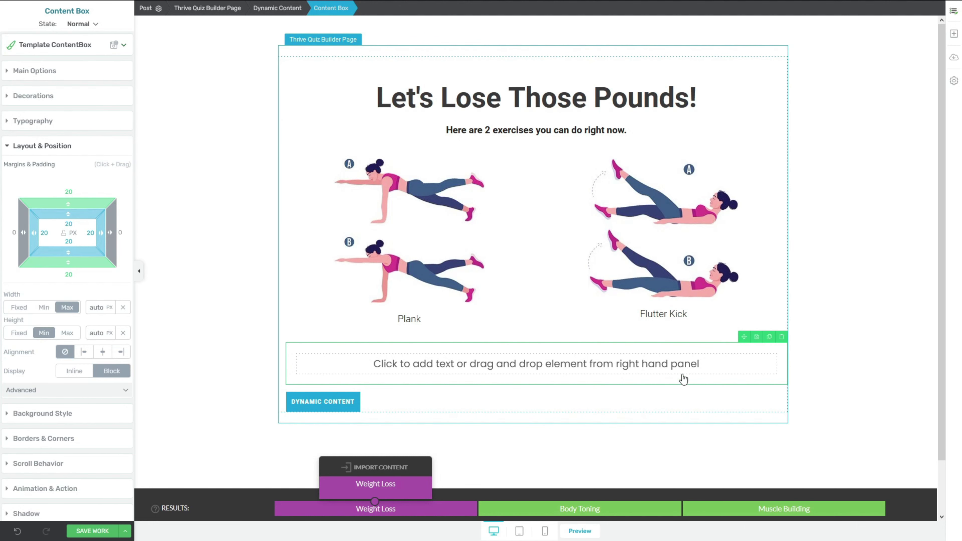
Step: Give the content box a solid magenta #d100ff background layer
{"action": "left_click", "coordinate": [8, 415]}
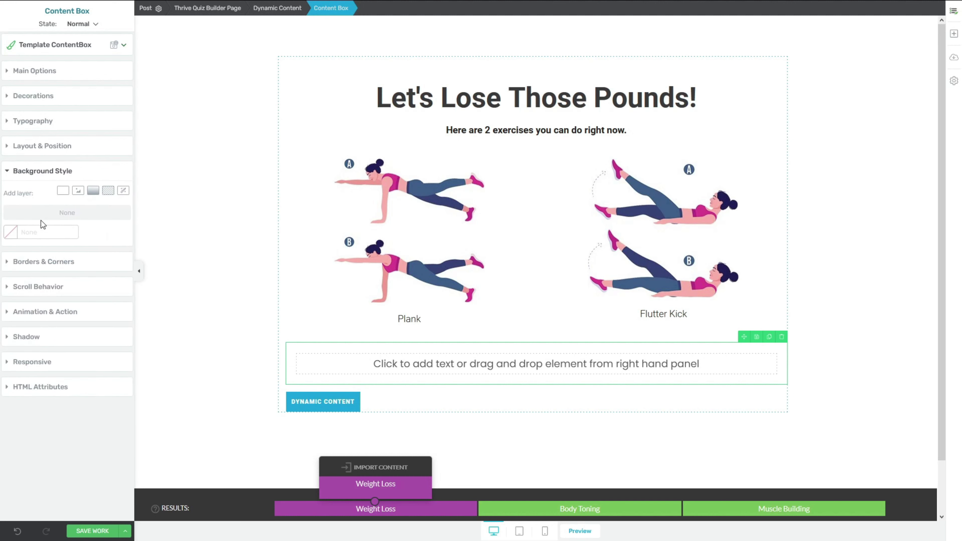
{"action": "left_click", "coordinate": [62, 191]}
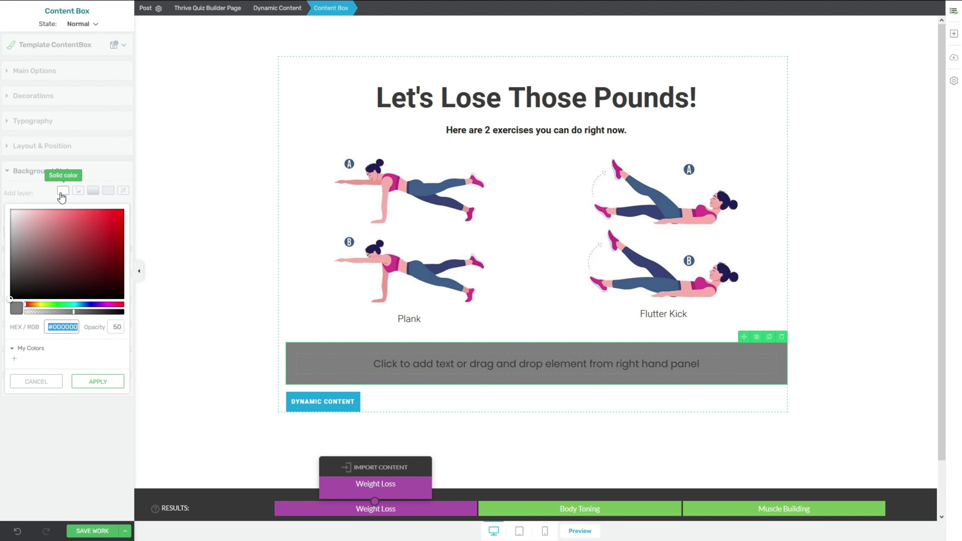
{"action": "left_click_drag", "start_coordinate": [101, 309], "coordinate": [133, 196]}
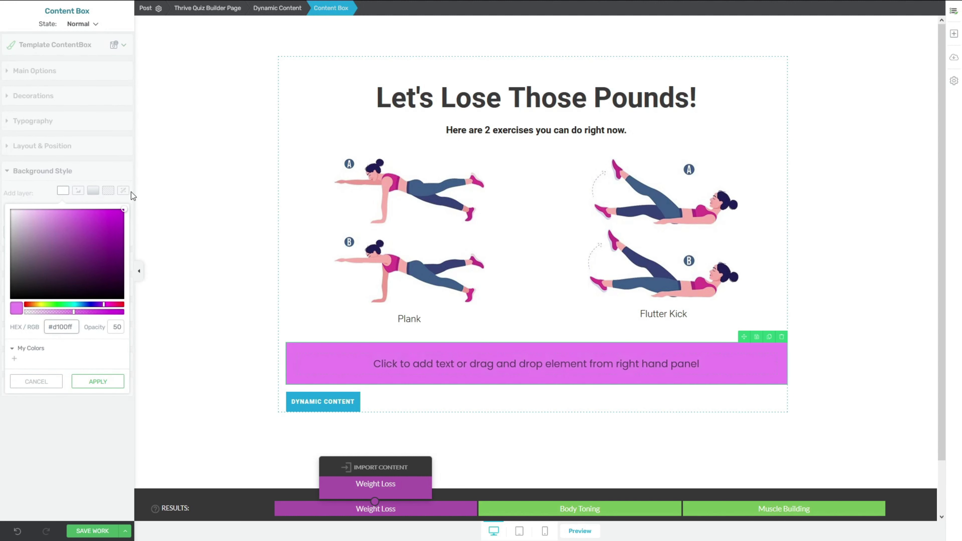
{"action": "left_click", "coordinate": [235, 313]}
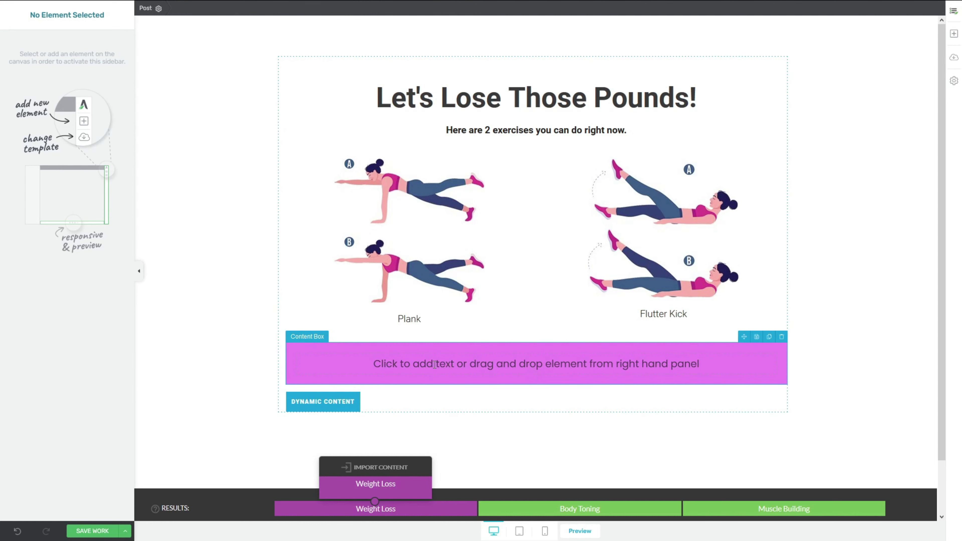
Step: Add the text 'Get the FULL Workout Plan for FREE!' in the magenta box as Heading 2
{"action": "left_click", "coordinate": [954, 33]}
{"action": "left_click_drag", "start_coordinate": [863, 102], "coordinate": [578, 374]}
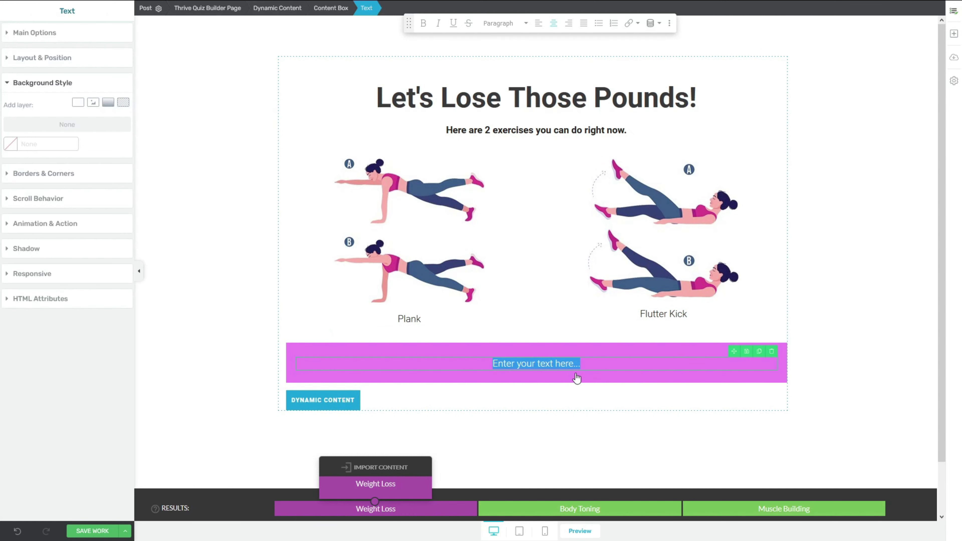
{"action": "type", "text": "Get the FULL Workout Plan for FREE!"}
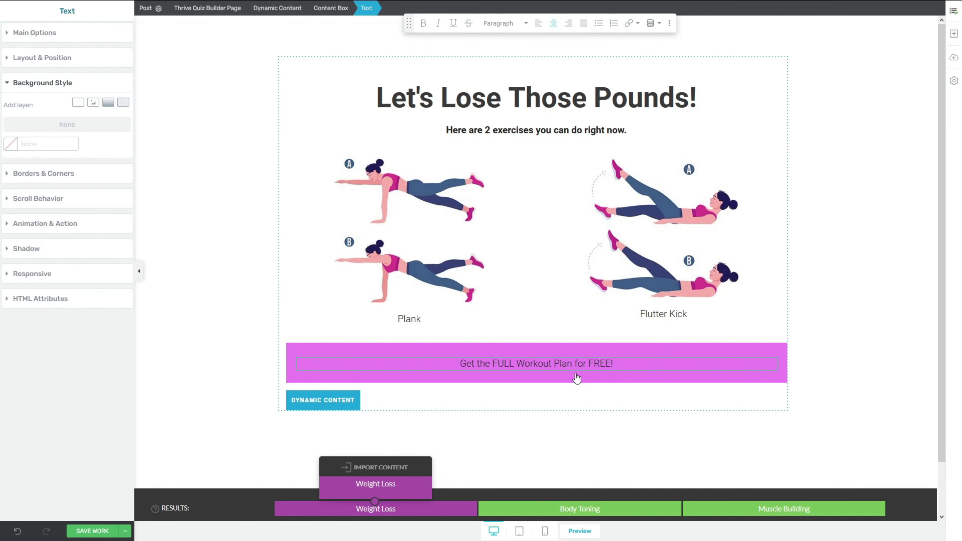
{"action": "left_click_drag", "start_coordinate": [456, 365], "coordinate": [664, 364]}
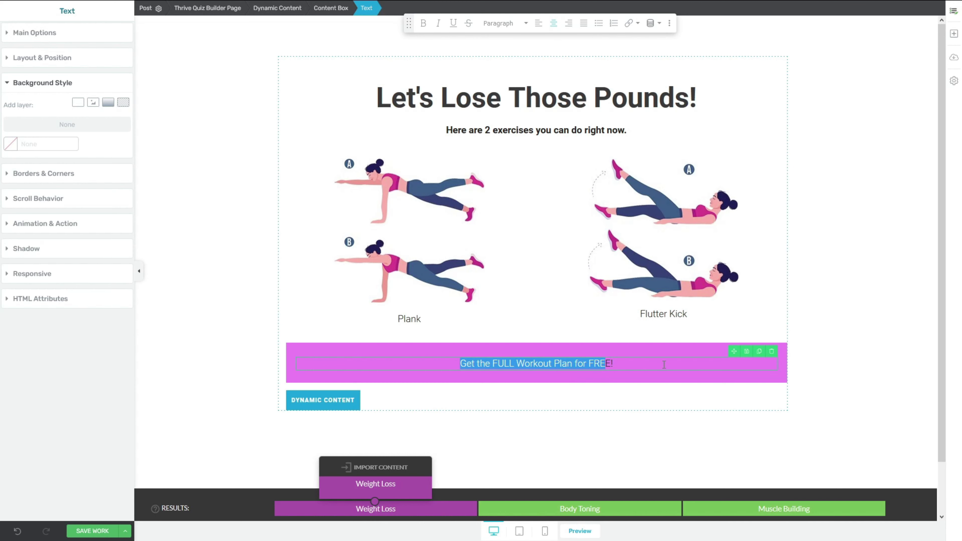
{"action": "left_click", "coordinate": [522, 24]}
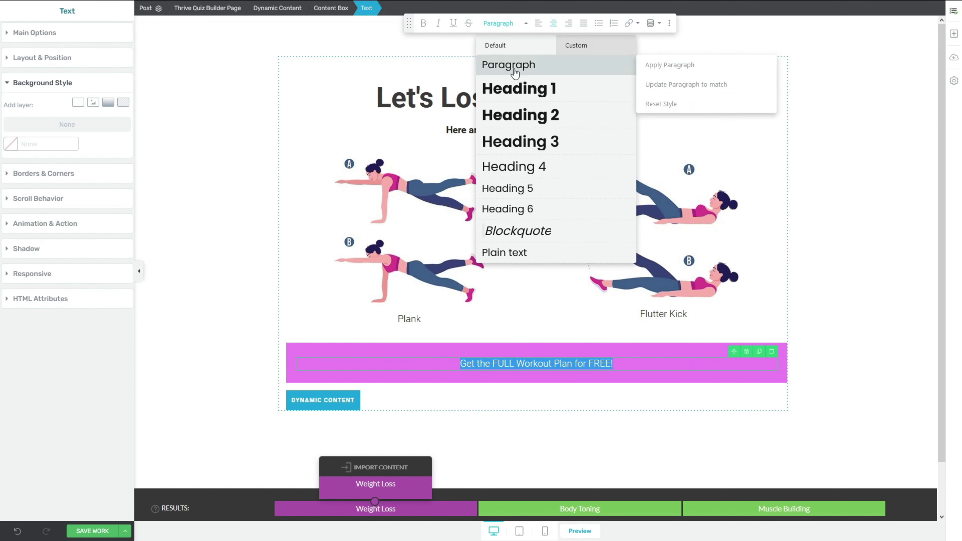
{"action": "left_click", "coordinate": [519, 112]}
{"action": "scroll", "coordinate": [564, 299], "scroll_direction": "down", "scroll_amount": 2}
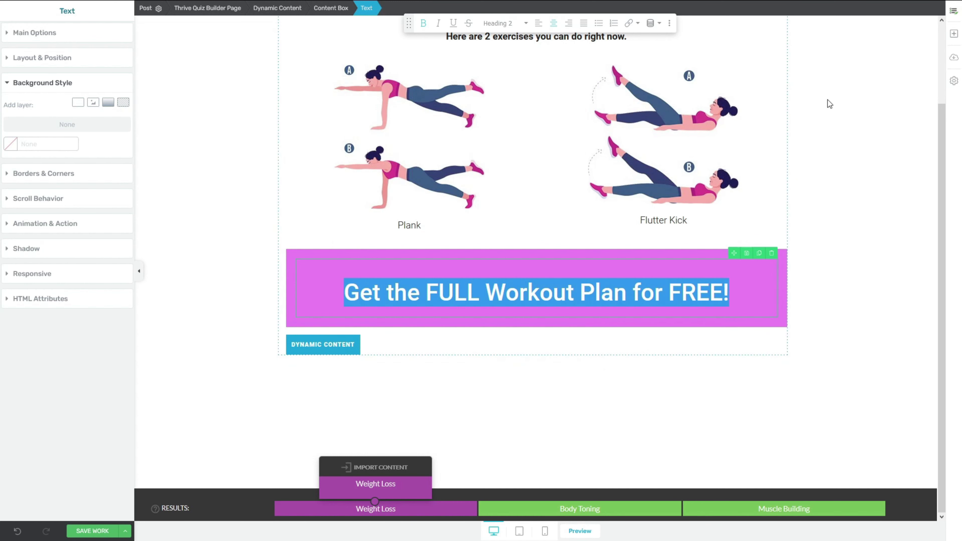
{"action": "left_click", "coordinate": [954, 33]}
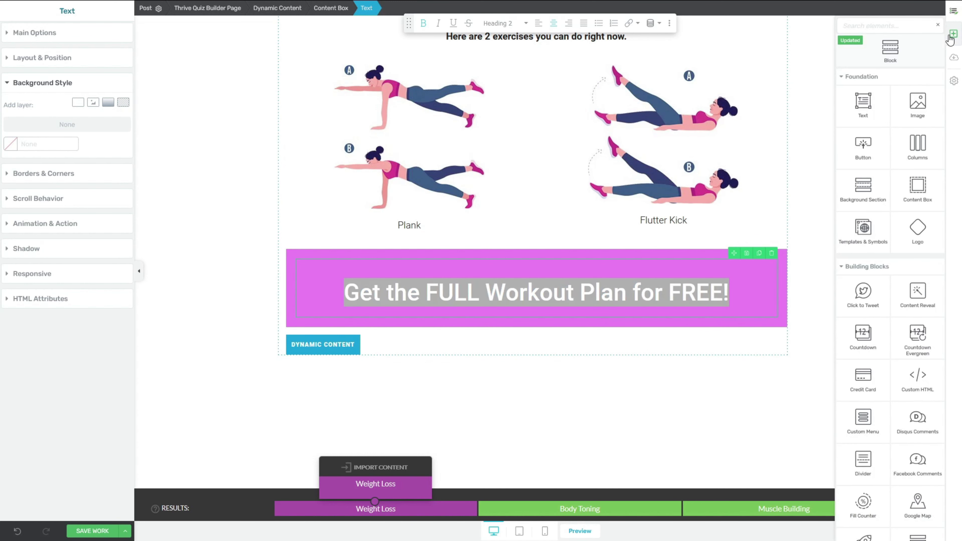
Step: Add 1/2 + 1/2 columns under the headline and drop Lead Generation into the left column
{"action": "left_click_drag", "start_coordinate": [921, 143], "coordinate": [546, 311]}
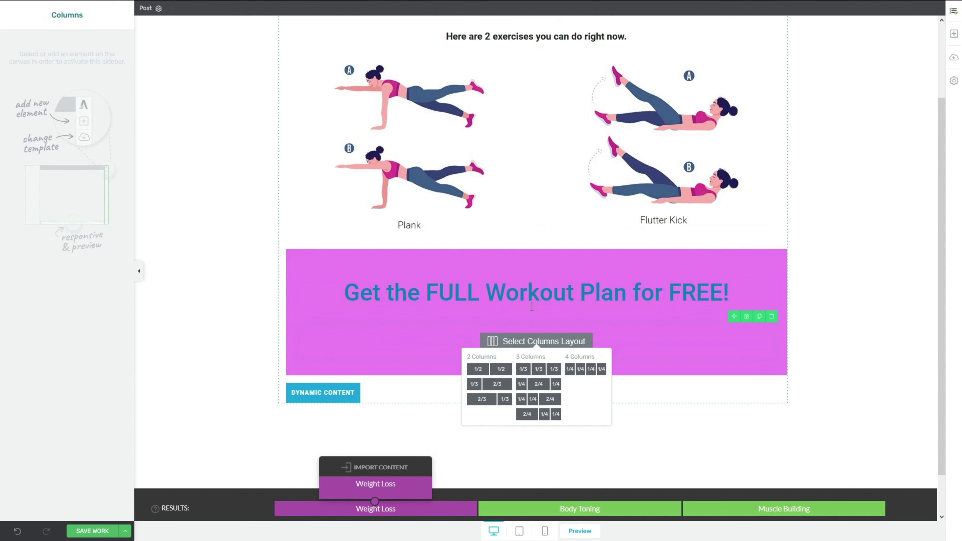
{"action": "left_click", "coordinate": [500, 372]}
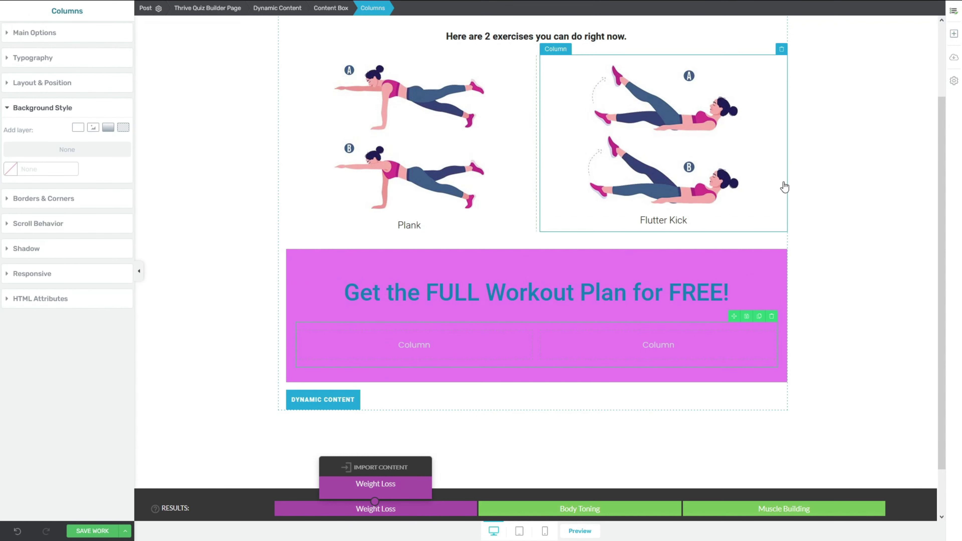
{"action": "left_click", "coordinate": [956, 35]}
{"action": "scroll", "coordinate": [917, 182], "scroll_direction": "down", "scroll_amount": 5}
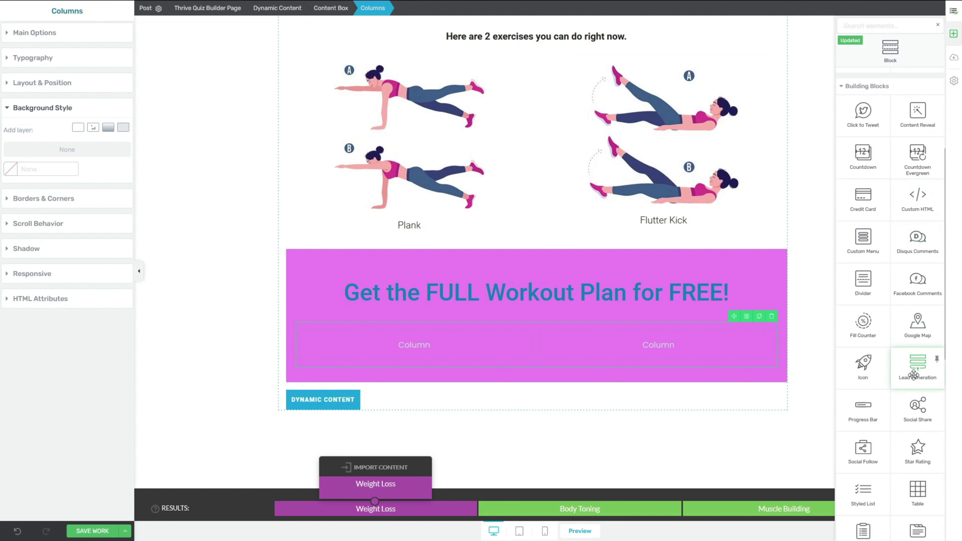
{"action": "left_click_drag", "start_coordinate": [914, 375], "coordinate": [445, 344]}
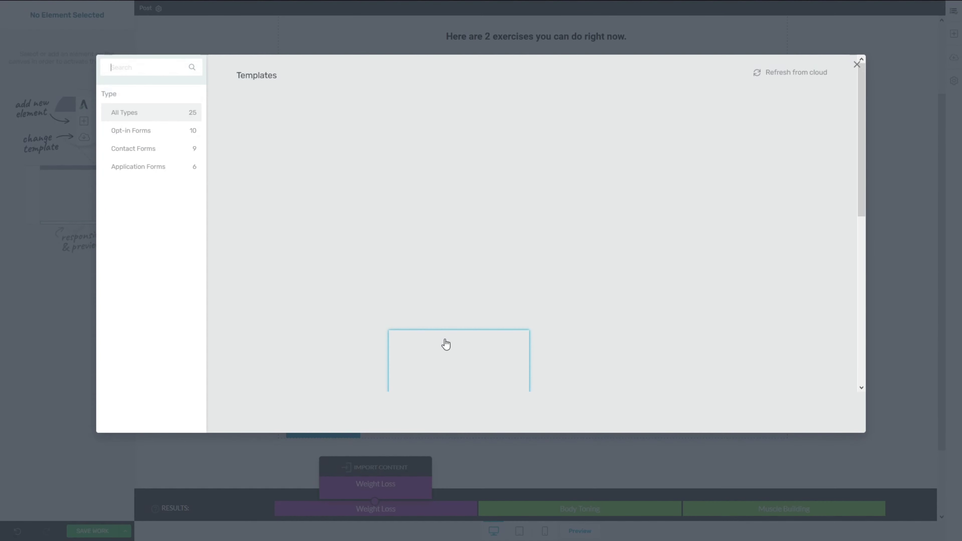
Step: Choose the Create Account form template with Full Name and Email fields
{"action": "scroll", "coordinate": [499, 318], "scroll_direction": "down", "scroll_amount": 3}
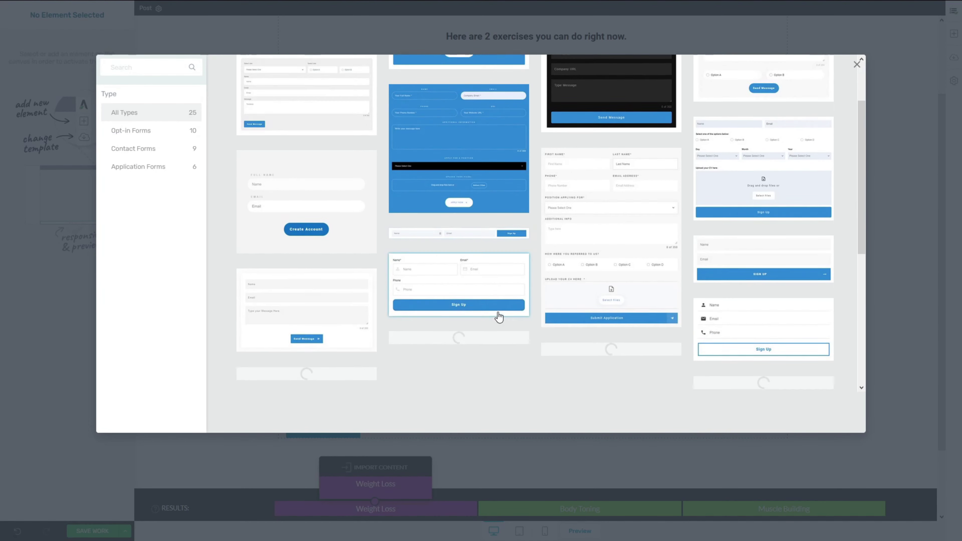
{"action": "scroll", "coordinate": [499, 317], "scroll_direction": "up", "scroll_amount": 3}
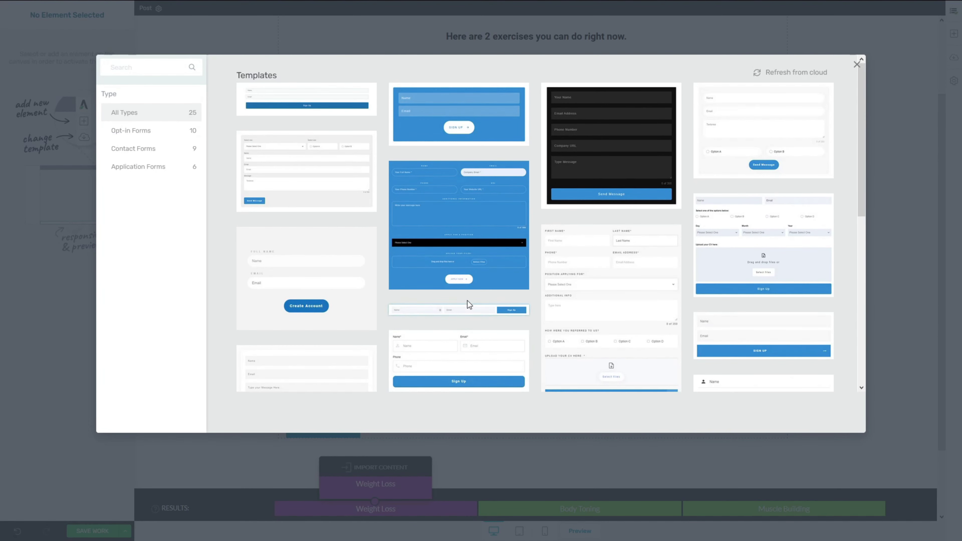
{"action": "left_click", "coordinate": [331, 283]}
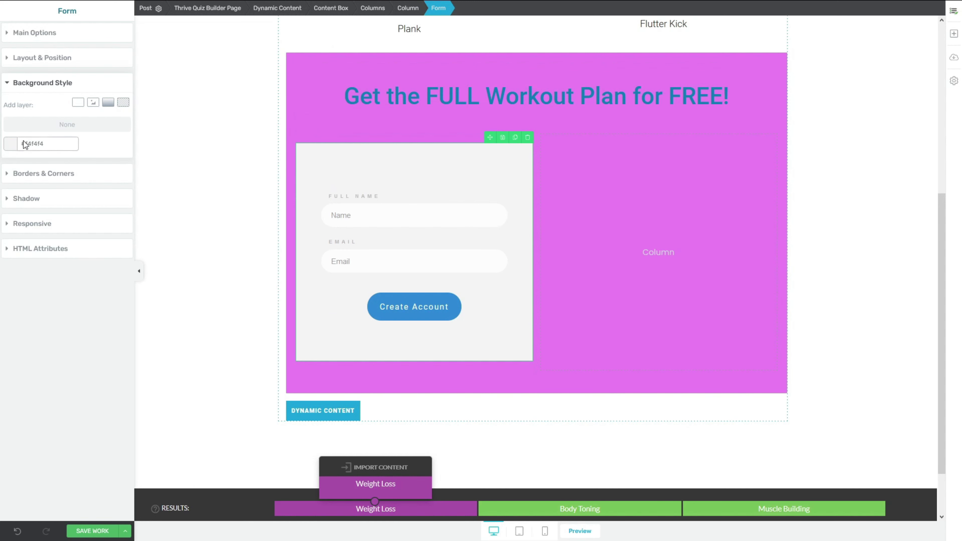
Step: Set the form's background opacity to 0 so it is transparent
{"action": "left_click", "coordinate": [15, 145]}
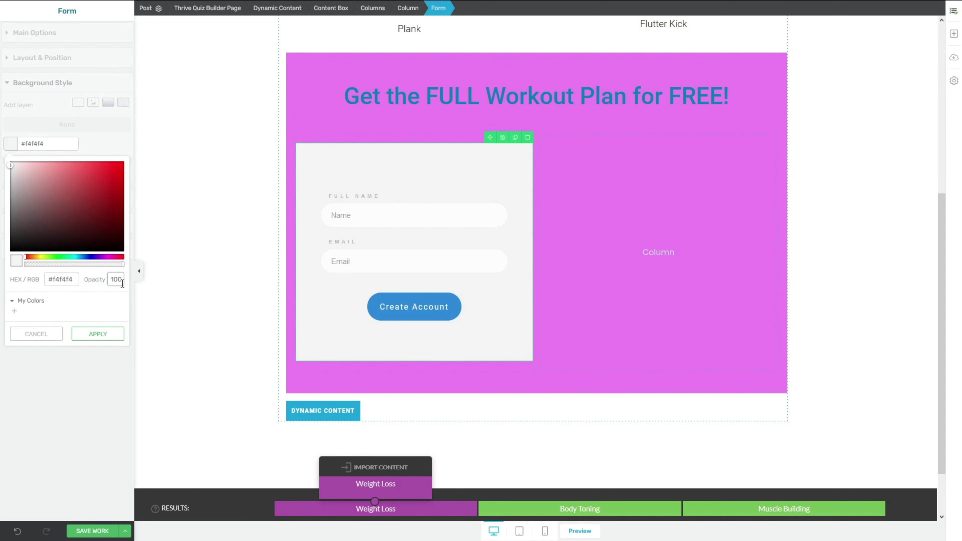
{"action": "type", "text": "0"}
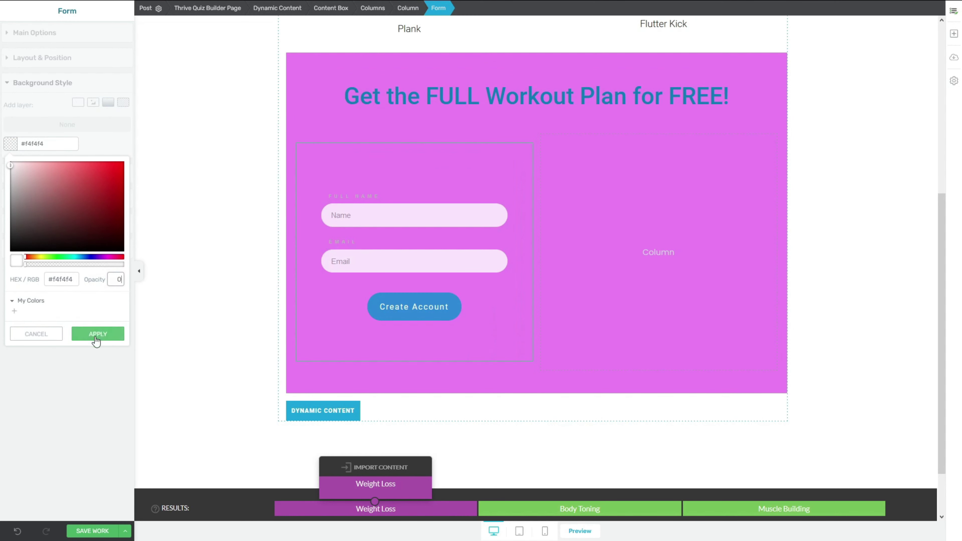
{"action": "left_click", "coordinate": [96, 335]}
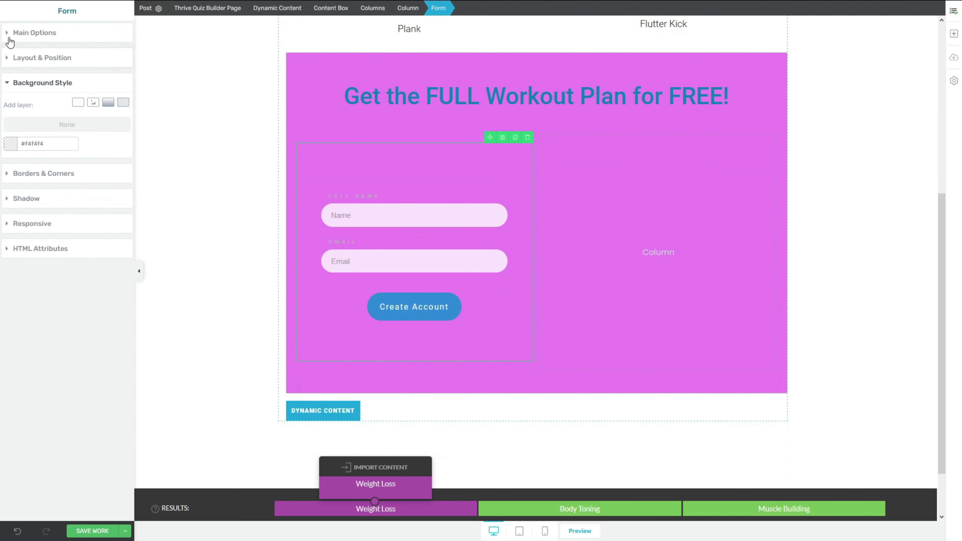
Step: Colour the form's Full Name and Email labels white (#ffffff)
{"action": "left_click", "coordinate": [9, 34]}
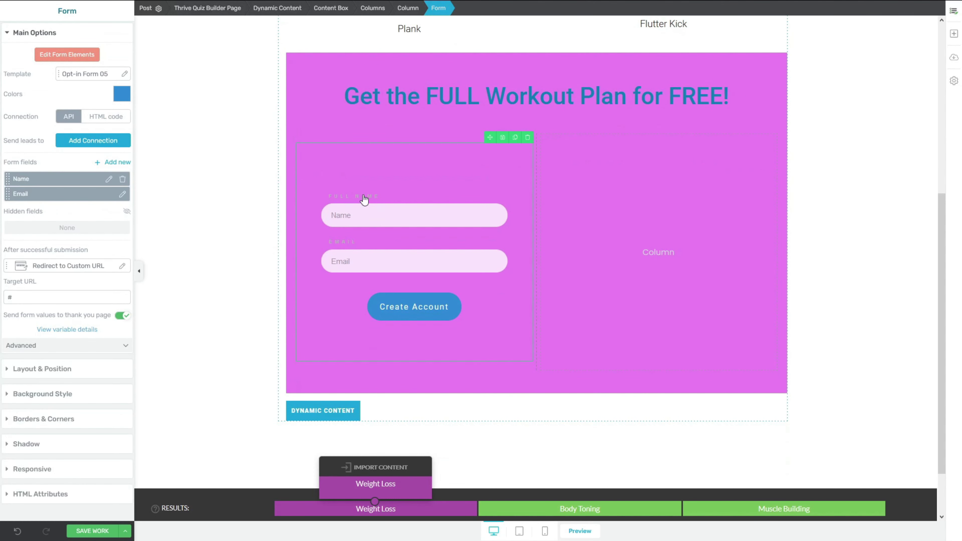
{"action": "left_click", "coordinate": [63, 56]}
{"action": "left_click", "coordinate": [372, 208]}
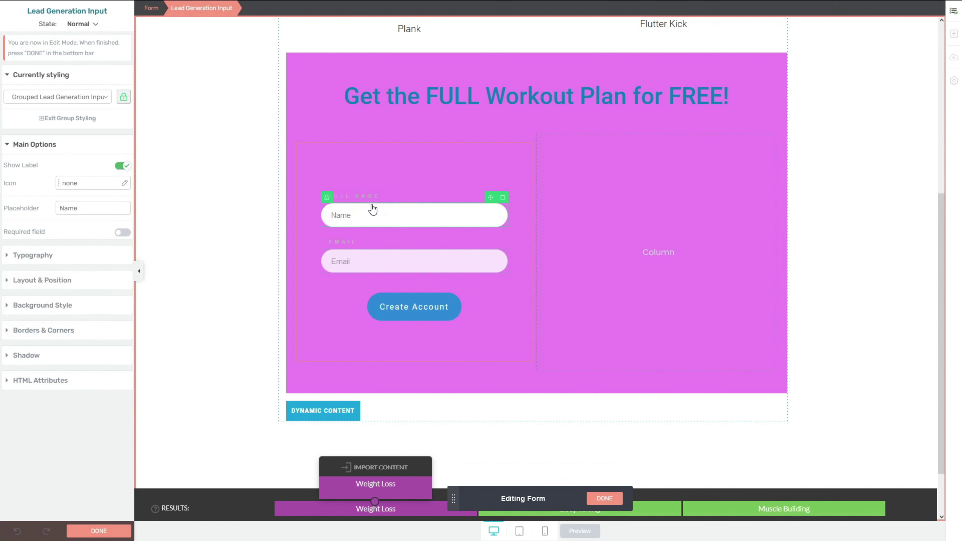
{"action": "left_click", "coordinate": [370, 197]}
{"action": "left_click", "coordinate": [63, 155]}
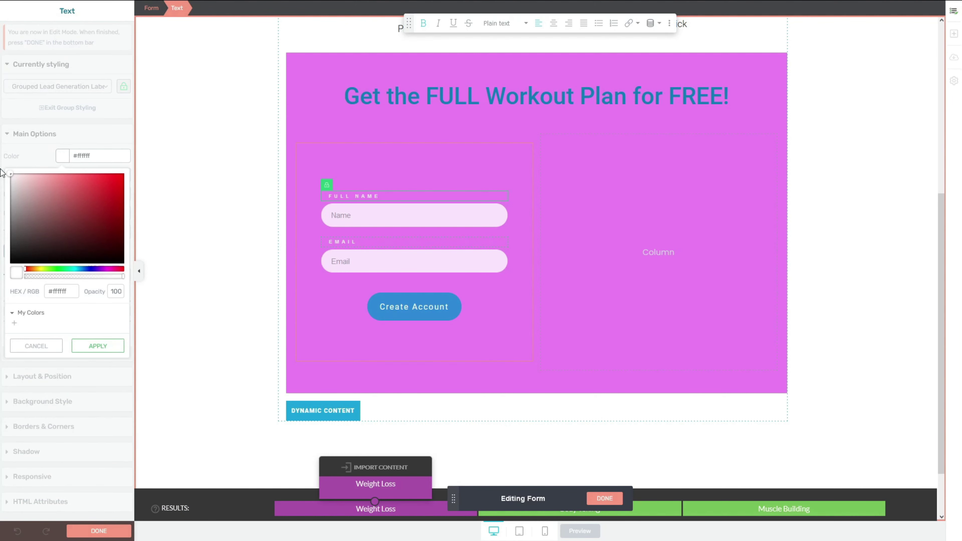
{"action": "left_click", "coordinate": [116, 345]}
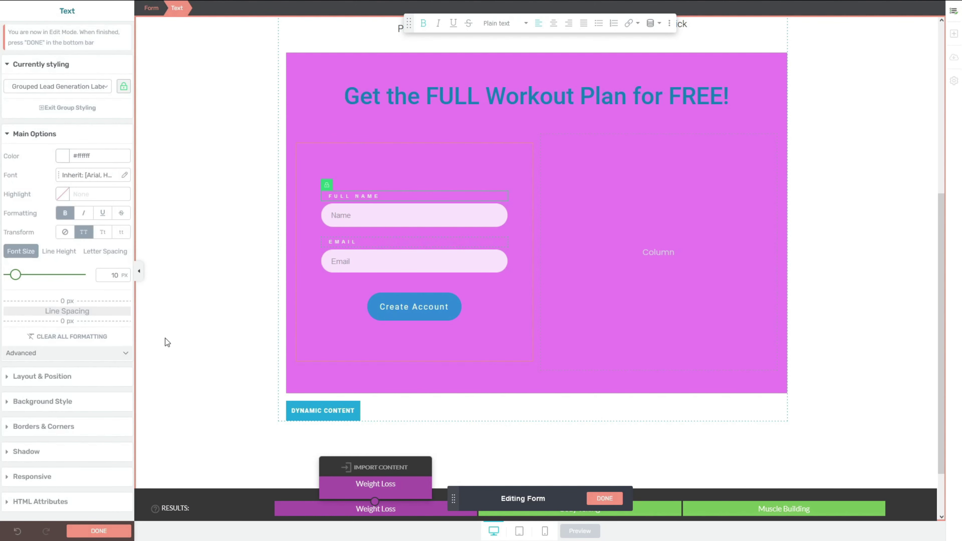
{"action": "left_click", "coordinate": [110, 531]}
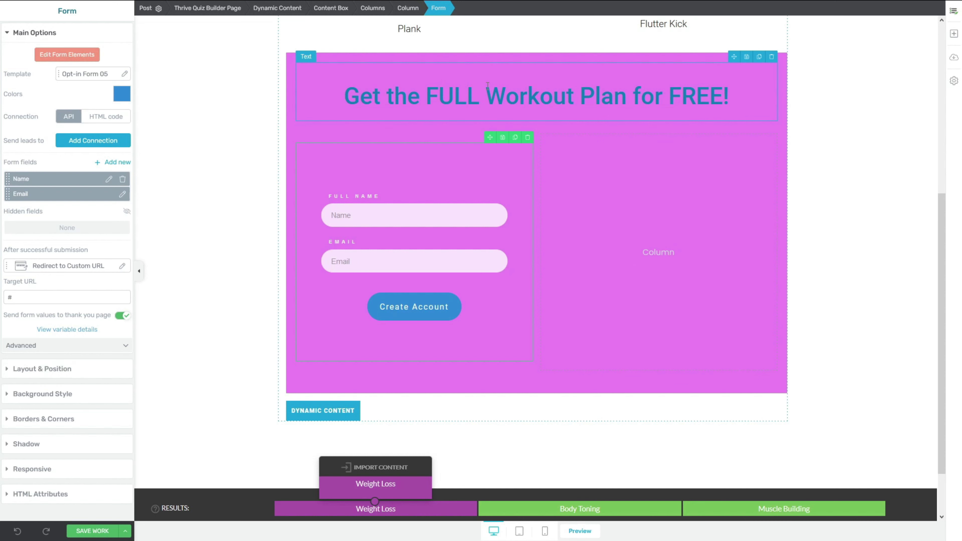
{"action": "left_click", "coordinate": [954, 37]}
Step: Add a Styled List to the right column and centre the columns' contents vertically
{"action": "scroll", "coordinate": [937, 110], "scroll_direction": "down", "scroll_amount": 3}
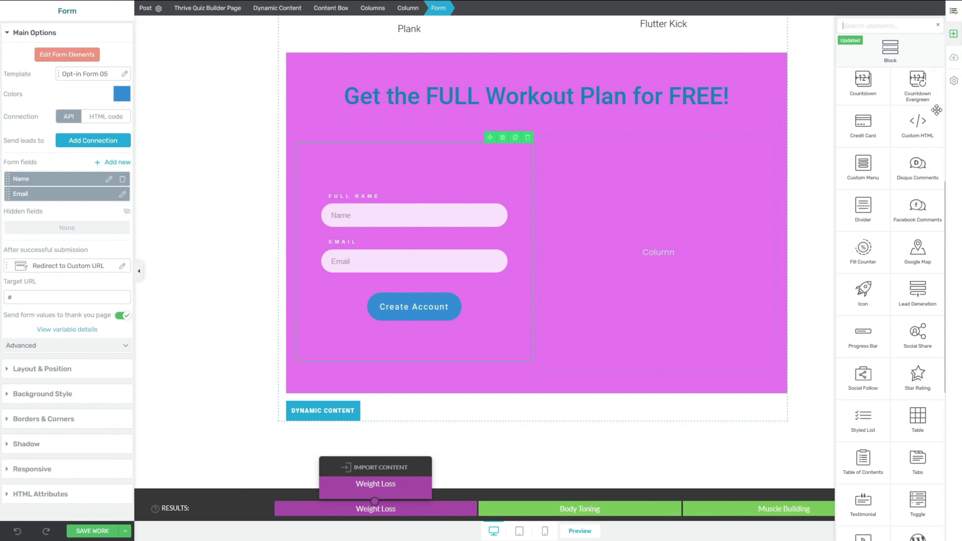
{"action": "scroll", "coordinate": [937, 110], "scroll_direction": "down", "scroll_amount": 6}
{"action": "scroll", "coordinate": [937, 110], "scroll_direction": "down", "scroll_amount": 1}
{"action": "left_click_drag", "start_coordinate": [863, 181], "coordinate": [591, 262]}
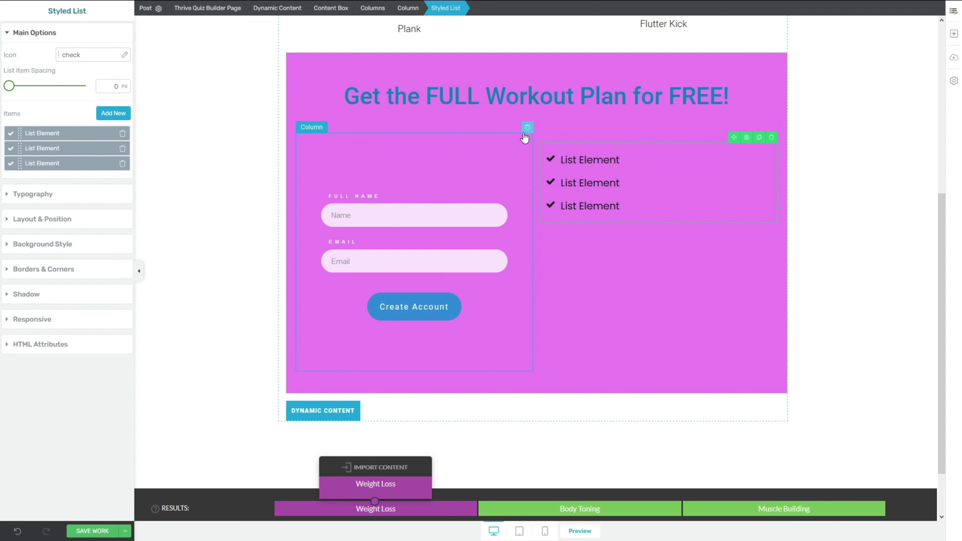
{"action": "left_click", "coordinate": [384, 10]}
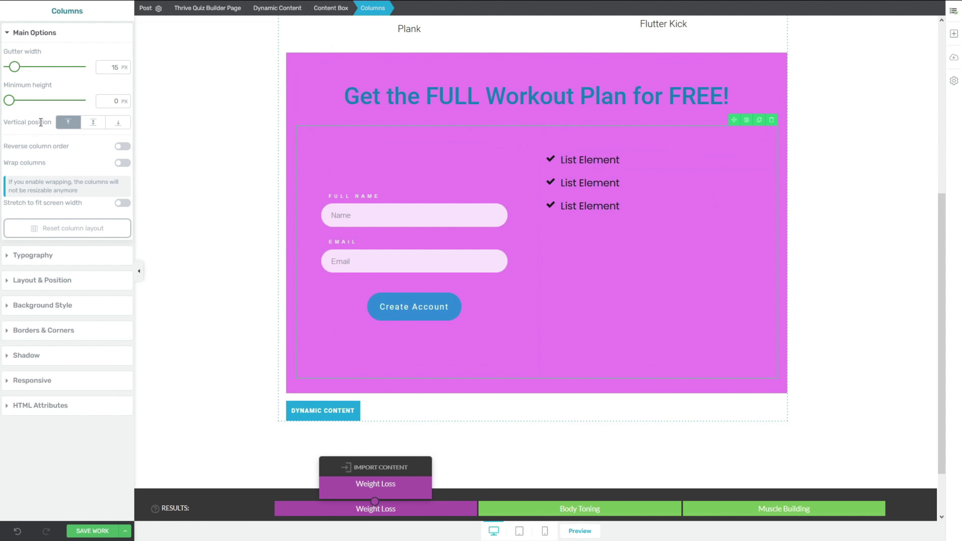
{"action": "left_click", "coordinate": [92, 122]}
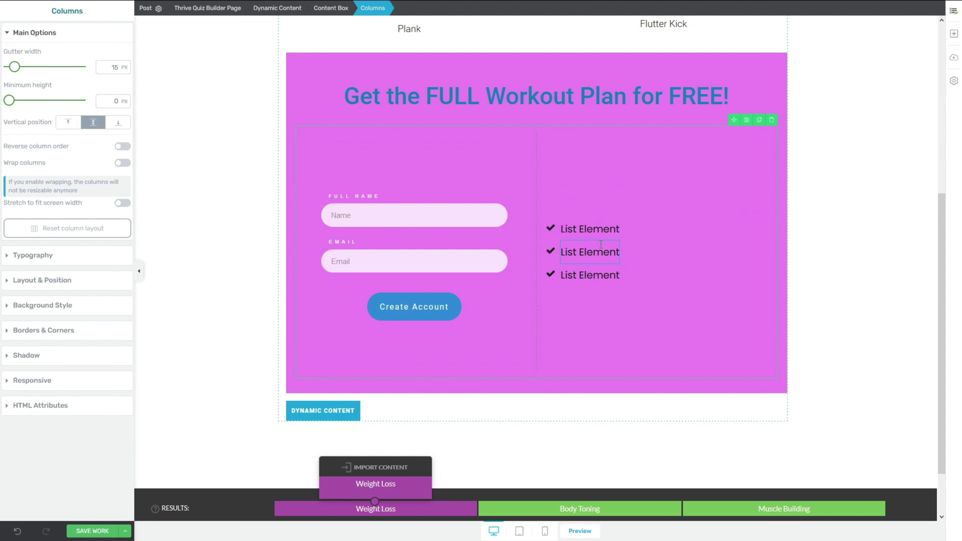
Step: Colour the list's check icons green #85ff1f and its text white
{"action": "left_click", "coordinate": [555, 232]}
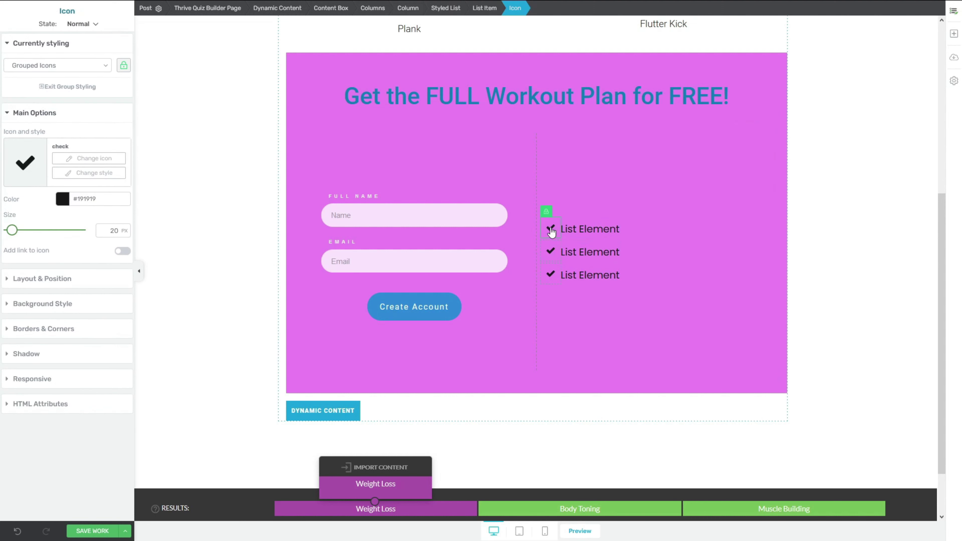
{"action": "left_click", "coordinate": [61, 199]}
{"action": "left_click", "coordinate": [110, 217]}
{"action": "left_click", "coordinate": [90, 391]}
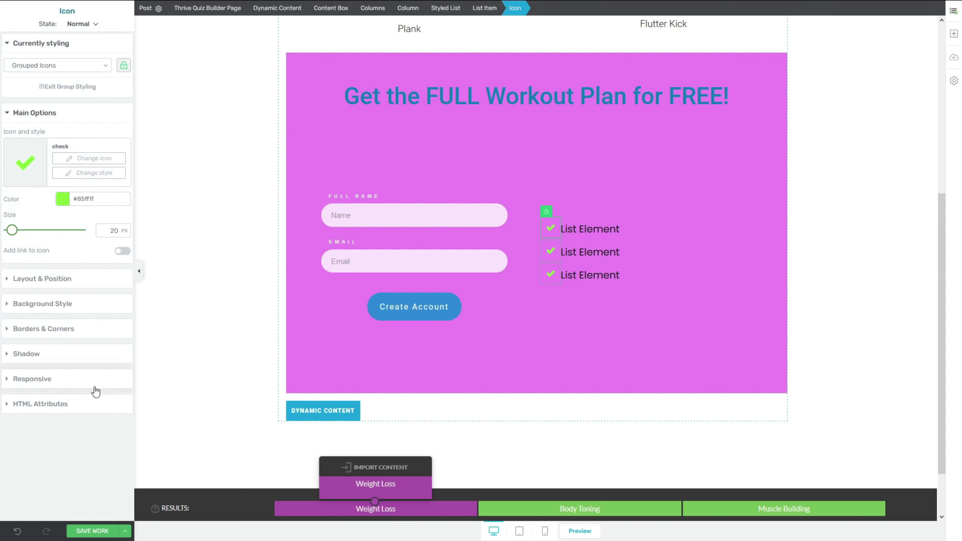
{"action": "left_click", "coordinate": [592, 228]}
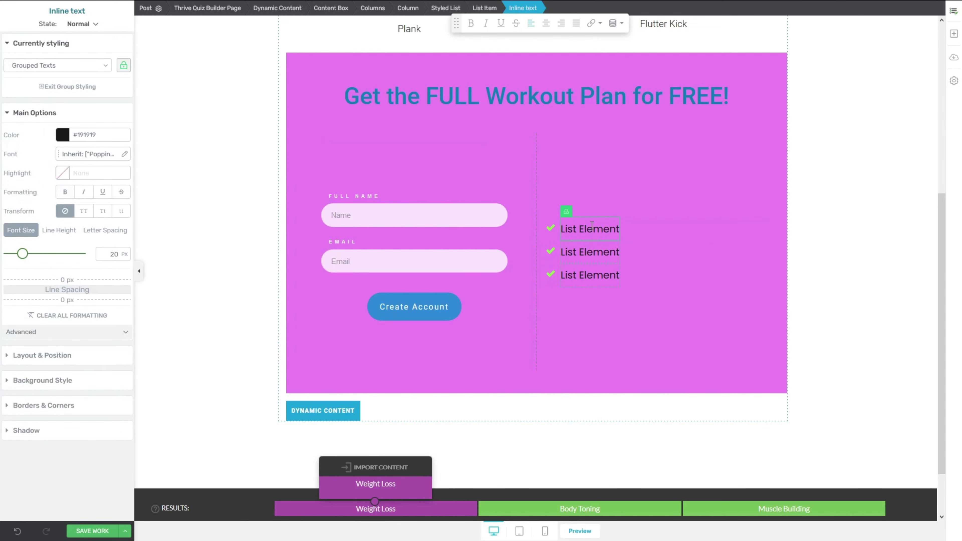
{"action": "left_click", "coordinate": [66, 139]}
{"action": "left_click_drag", "start_coordinate": [59, 166], "coordinate": [2, 141]}
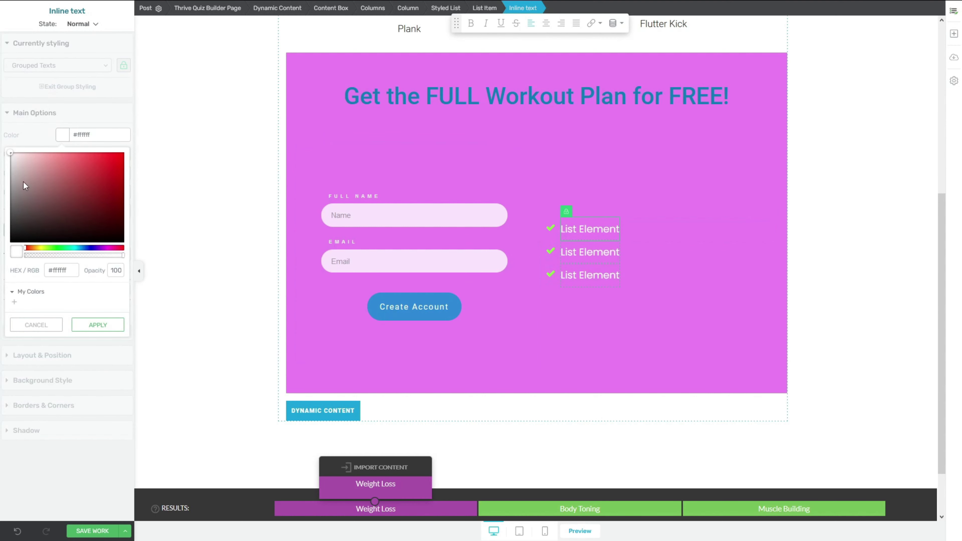
{"action": "left_click", "coordinate": [98, 325]}
Step: Reword the list items to '36 different exercises' and 'A "Secret" formula to burn fat fast'
{"action": "type", "text": "36 different exercises"}
{"action": "left_click", "coordinate": [590, 275]}
{"action": "type", "text": "A \"Secret\" formula to burn fat fast"}
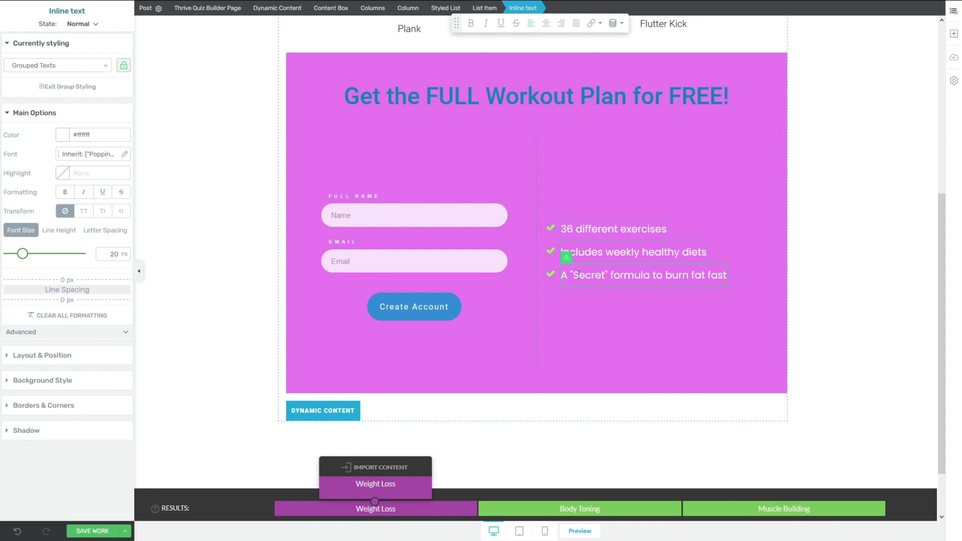
{"action": "scroll", "coordinate": [578, 280], "scroll_direction": "up", "scroll_amount": 7}
{"action": "scroll", "coordinate": [580, 280], "scroll_direction": "down", "scroll_amount": 5}
{"action": "scroll", "coordinate": [578, 280], "scroll_direction": "down", "scroll_amount": 3}
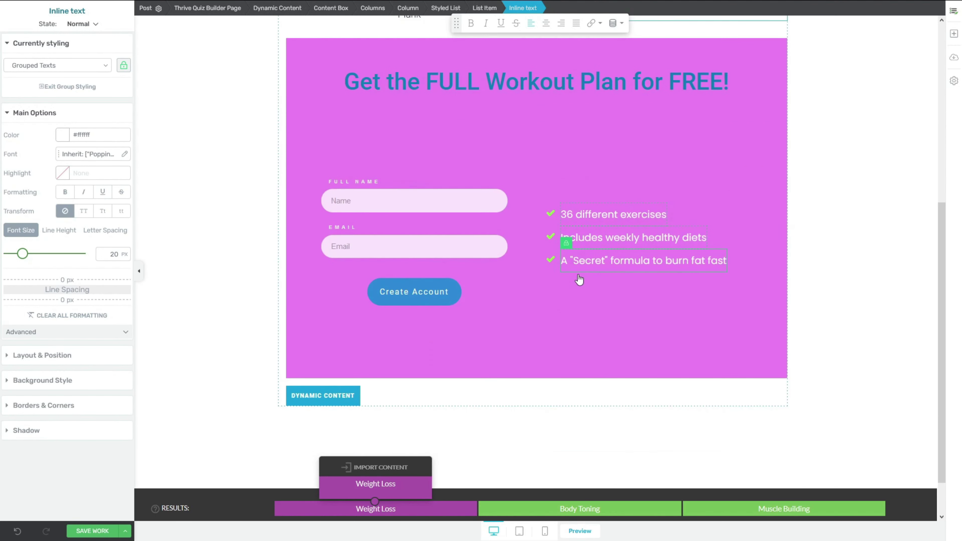
Step: Save the Weight Loss page and open the Body Toning result page
{"action": "left_click", "coordinate": [92, 531]}
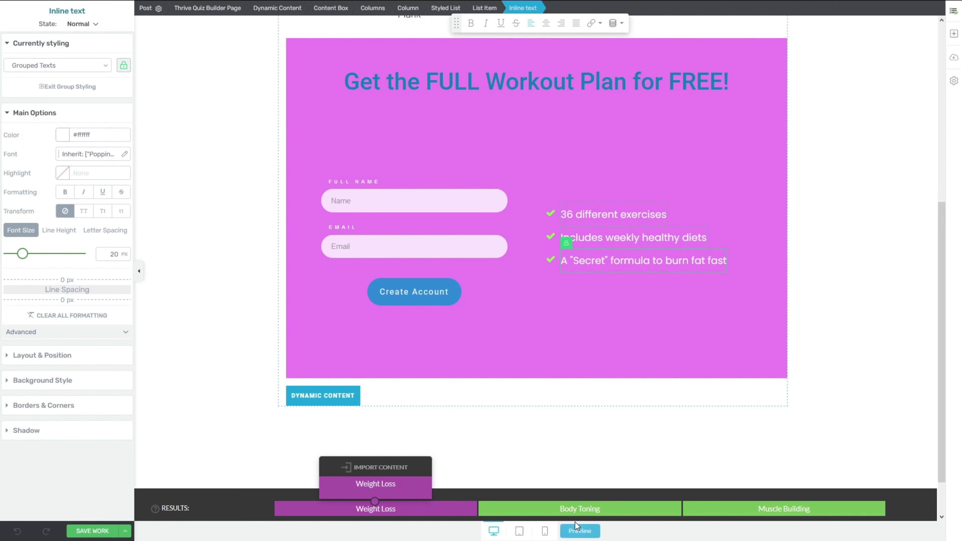
{"action": "left_click", "coordinate": [583, 517]}
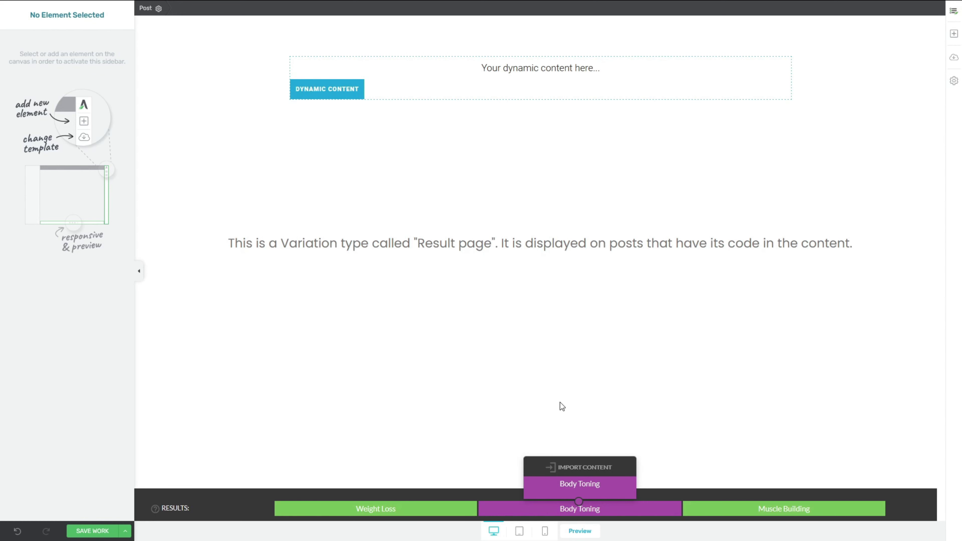
Step: Import the Weight Loss page content into the Body Toning result
{"action": "left_click", "coordinate": [591, 471]}
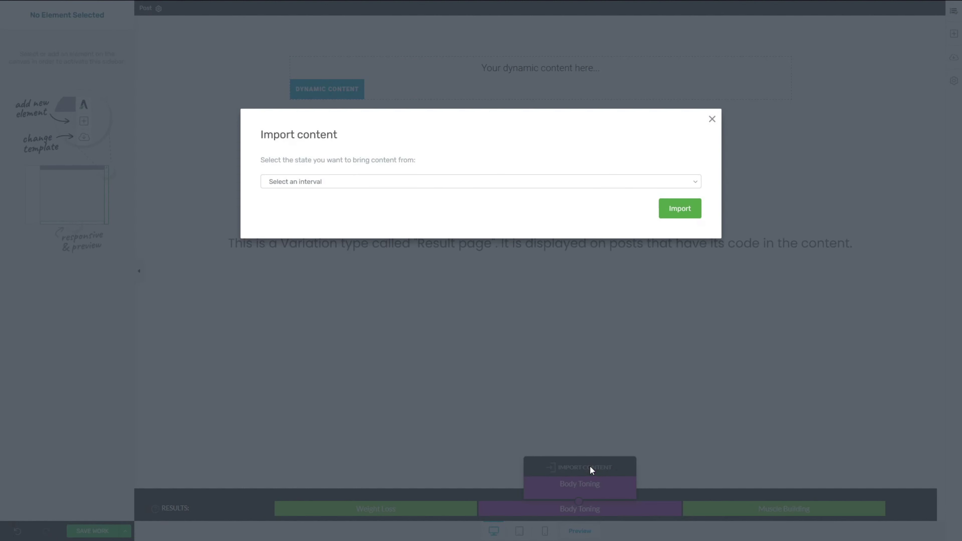
{"action": "left_click", "coordinate": [442, 185]}
{"action": "left_click", "coordinate": [436, 208]}
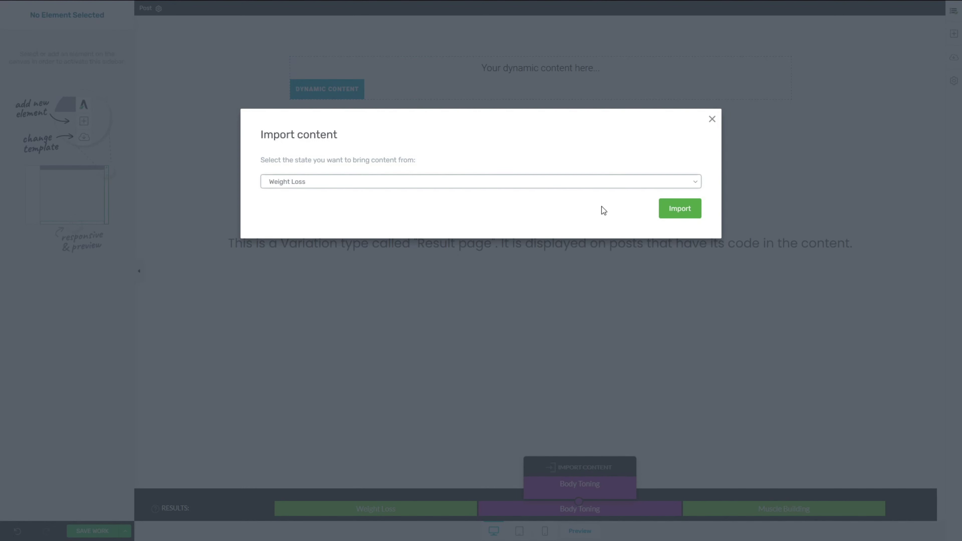
{"action": "left_click", "coordinate": [692, 212]}
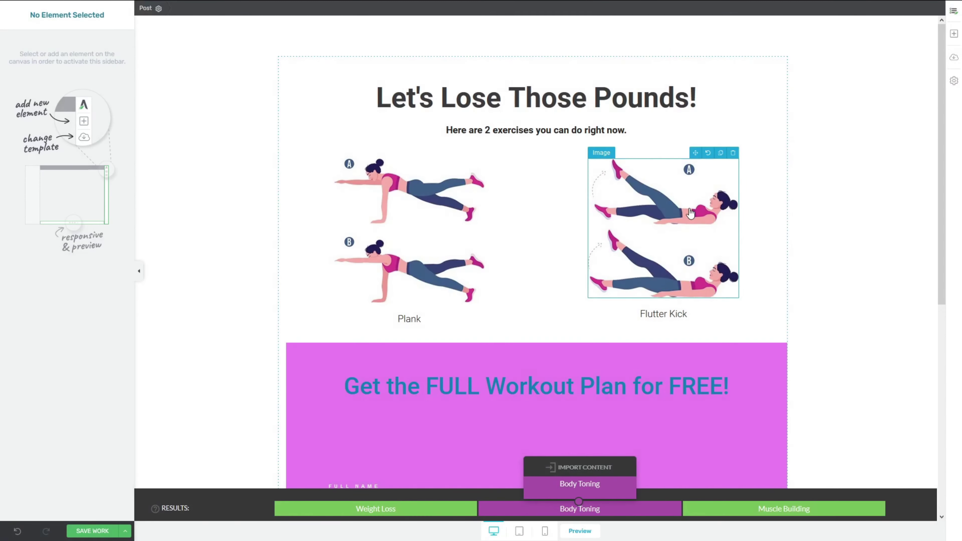
{"action": "mouse_move", "coordinate": [943, 118]}
{"action": "left_mouse_down"}
{"action": "mouse_move", "coordinate": [923, 280]}
{"action": "mouse_move", "coordinate": [936, 288]}
{"action": "mouse_move", "coordinate": [932, 114]}
{"action": "left_mouse_up"}
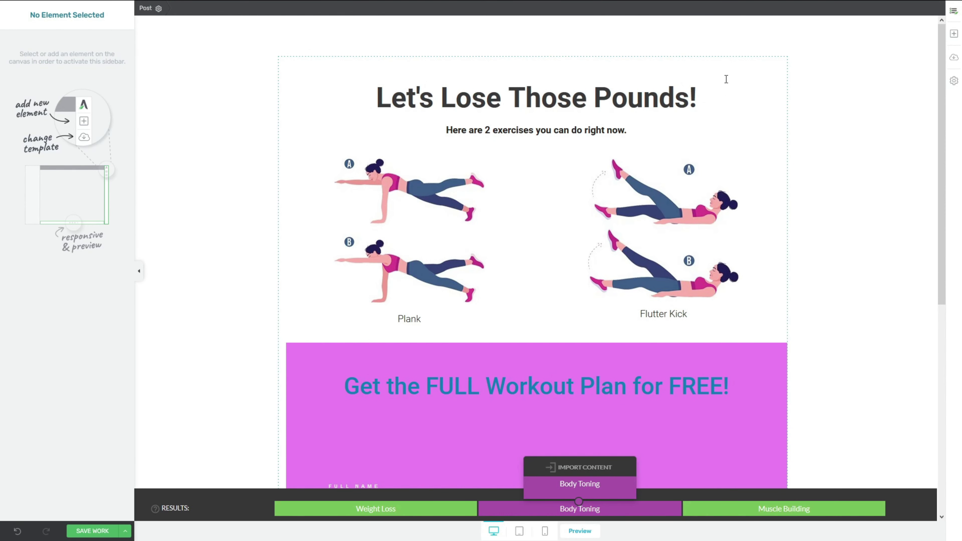
Step: Replace the 'Let's Lose Those Pounds!' heading with the pasted Body Toning title
{"action": "left_click", "coordinate": [458, 94]}
{"action": "left_click_drag", "start_coordinate": [382, 97], "coordinate": [701, 97]}
{"action": "type", "text": "Let's Get You a Nice Body Tone!"}
{"action": "scroll", "coordinate": [450, 46], "scroll_direction": "down", "scroll_amount": 8}
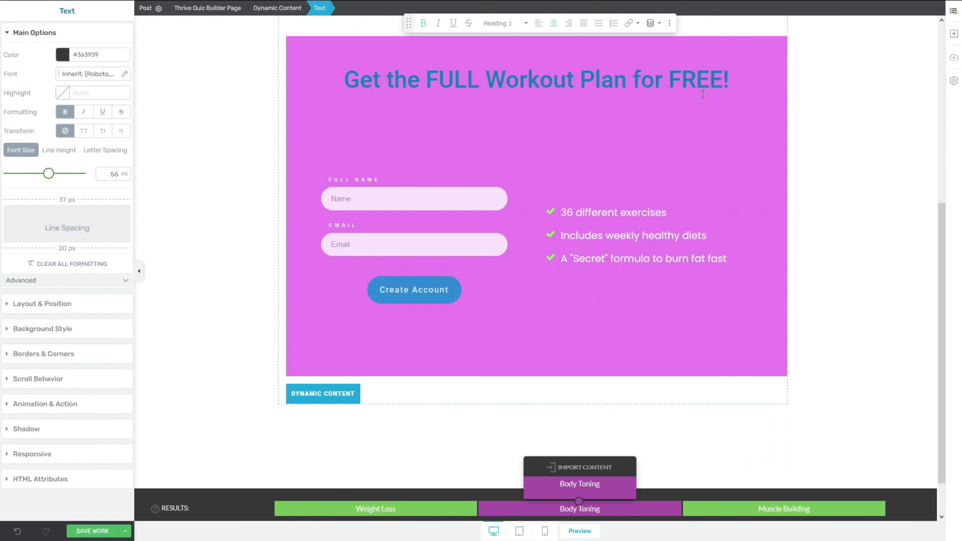
Step: Change the opt-in content box background from pink to light blue
{"action": "left_click", "coordinate": [352, 43]}
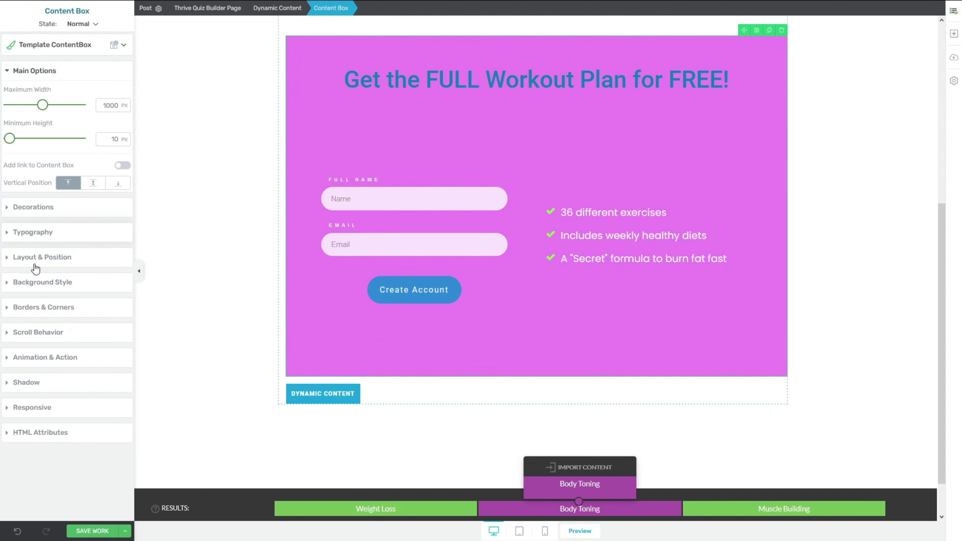
{"action": "left_click", "coordinate": [36, 281]}
{"action": "left_click", "coordinate": [10, 213]}
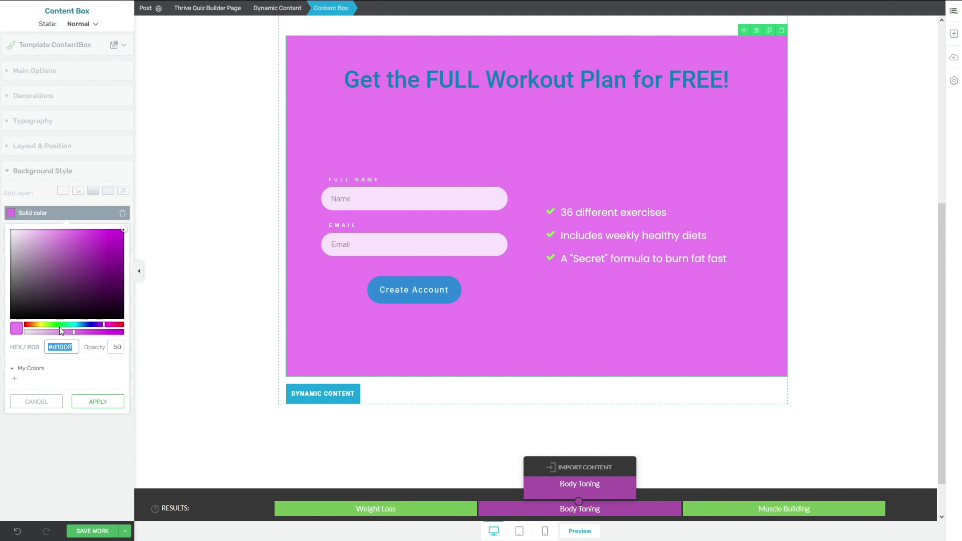
{"action": "left_click_drag", "start_coordinate": [60, 326], "coordinate": [75, 326]}
{"action": "left_click", "coordinate": [120, 232]}
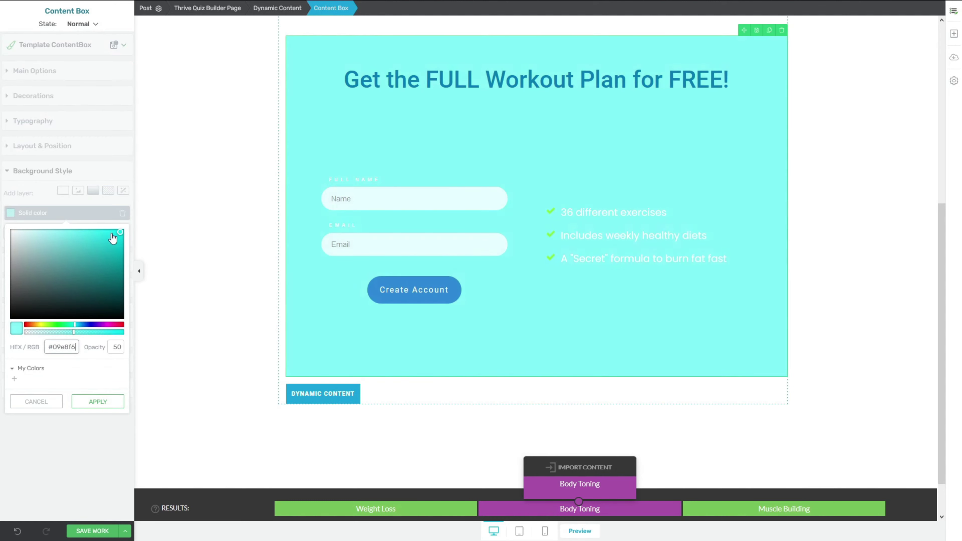
{"action": "mouse_move", "coordinate": [112, 238]}
{"action": "left_mouse_down"}
{"action": "mouse_move", "coordinate": [71, 241]}
{"action": "mouse_move", "coordinate": [97, 264]}
{"action": "mouse_move", "coordinate": [68, 229]}
{"action": "mouse_move", "coordinate": [79, 230]}
{"action": "left_mouse_up"}
{"action": "left_click", "coordinate": [98, 402]}
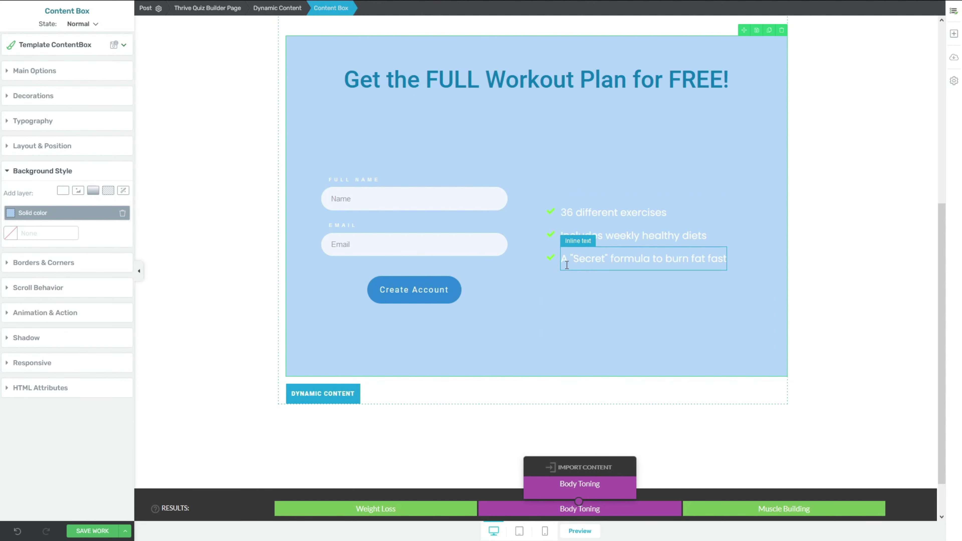
Step: Change the third bullet's 'burn fat fast' to 'tone your body'
{"action": "left_click", "coordinate": [684, 261]}
{"action": "left_click_drag", "start_coordinate": [666, 260], "coordinate": [728, 261]}
{"action": "type", "text": "tone your body"}
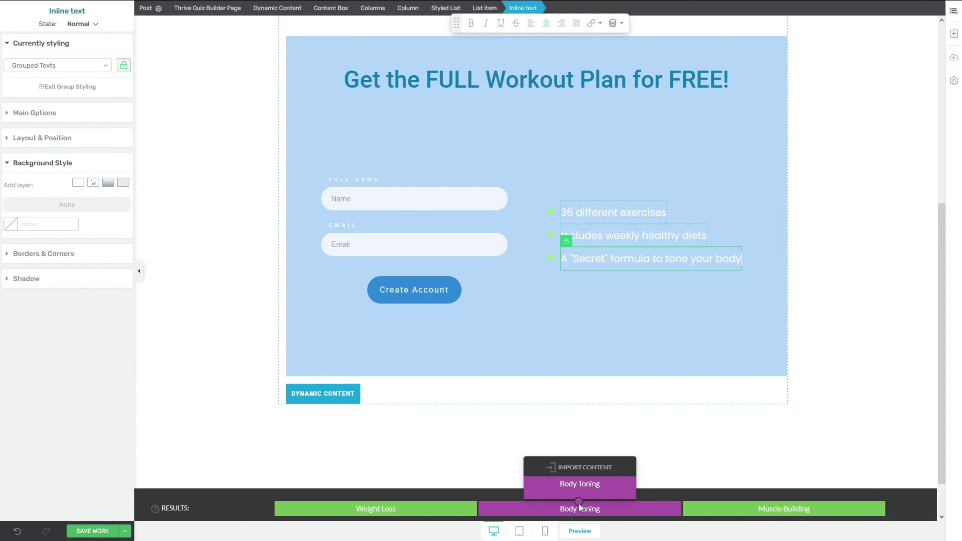
{"action": "left_click", "coordinate": [815, 512]}
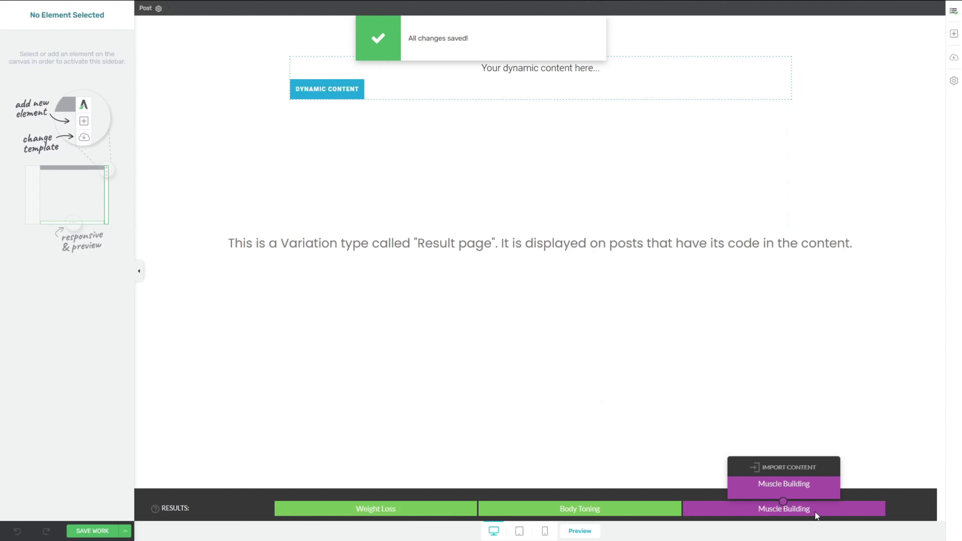
Step: Import the Weight Loss result content into the Muscle Building result
{"action": "left_click", "coordinate": [810, 468]}
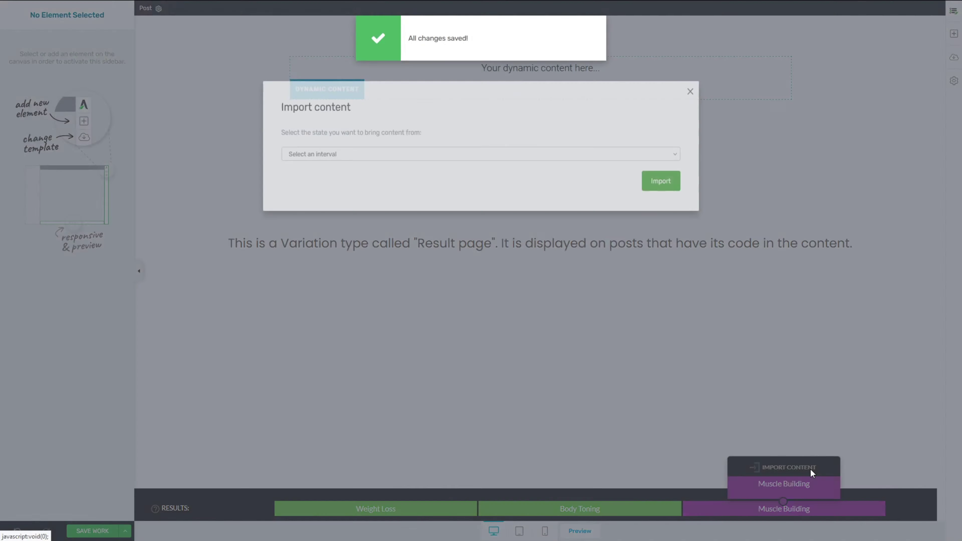
{"action": "left_click", "coordinate": [379, 181]}
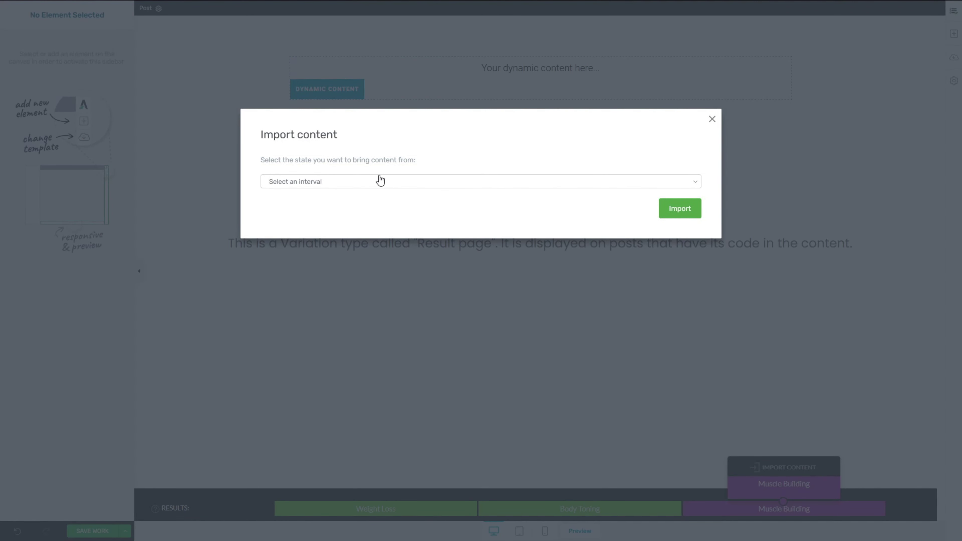
{"action": "left_click", "coordinate": [377, 208]}
{"action": "left_click", "coordinate": [667, 213]}
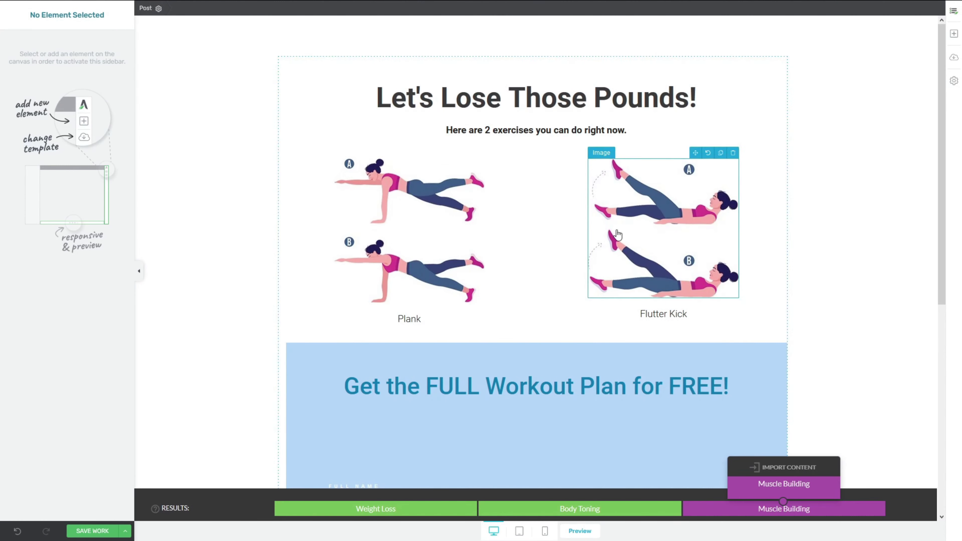
Step: Retitle the main heading to 'Let's Build Muscles!'
{"action": "left_click", "coordinate": [391, 99]}
{"action": "left_click_drag", "start_coordinate": [375, 98], "coordinate": [704, 97]}
{"action": "type", "text": "Let's Build Muscles!"}
{"action": "scroll", "coordinate": [704, 98], "scroll_direction": "down", "scroll_amount": 5}
{"action": "scroll", "coordinate": [705, 98], "scroll_direction": "down", "scroll_amount": 4}
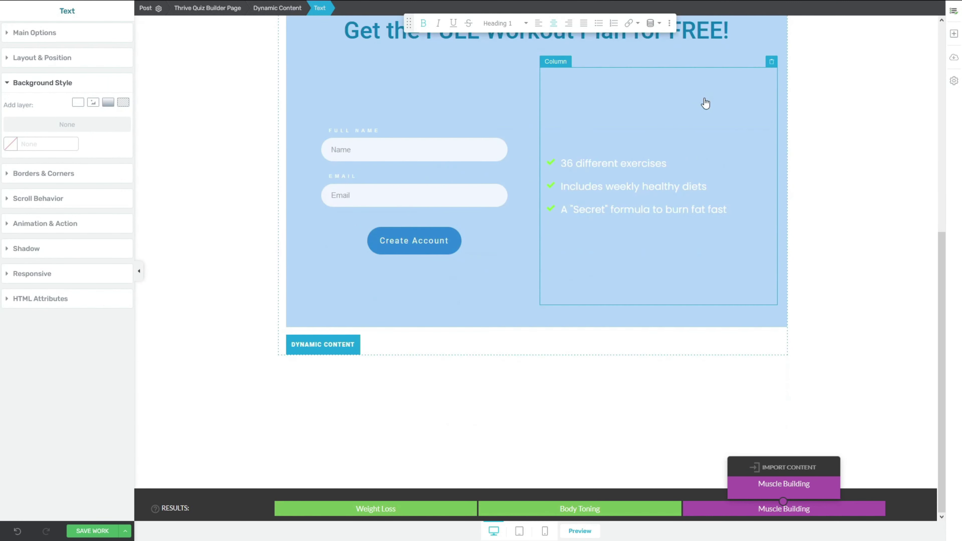
Step: Change the third bullet's wording to 'Building Muscles'
{"action": "left_click", "coordinate": [671, 211]}
{"action": "left_click_drag", "start_coordinate": [671, 211], "coordinate": [729, 210]}
{"action": "type", "text": "Building Muscles"}
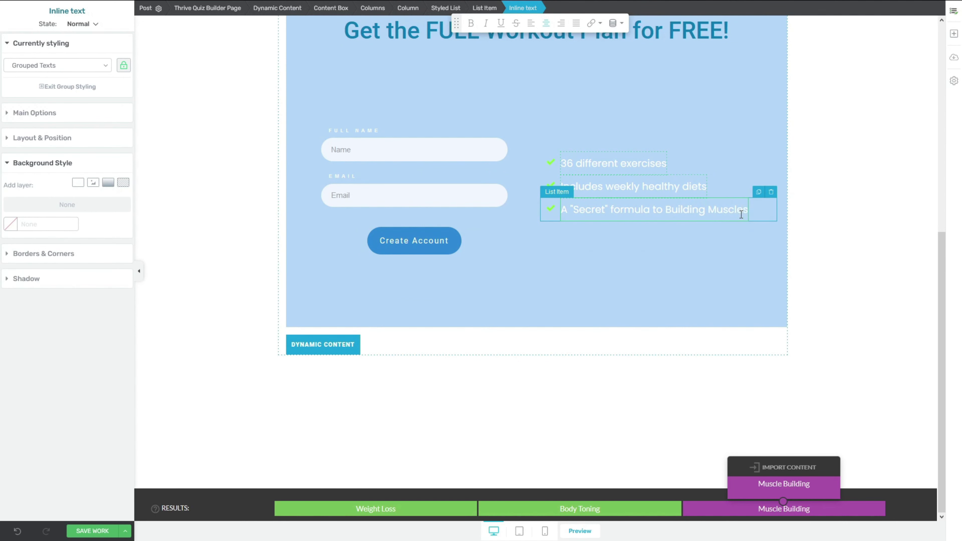
{"action": "scroll", "coordinate": [383, 51], "scroll_direction": "up", "scroll_amount": 1}
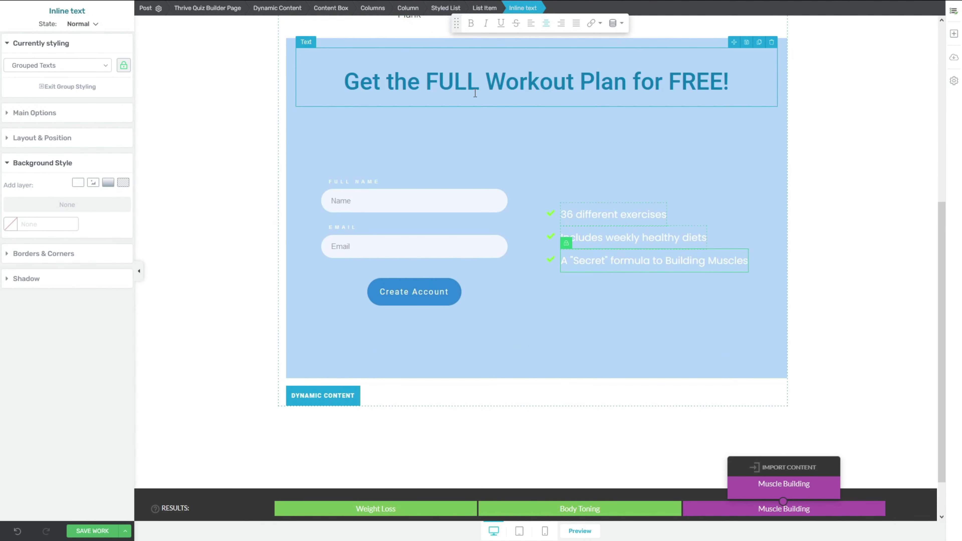
Step: Set the opt-in box background to red #ff0101
{"action": "left_click", "coordinate": [366, 48]}
{"action": "left_click", "coordinate": [76, 215]}
{"action": "left_click_drag", "start_coordinate": [83, 325], "coordinate": [28, 325]}
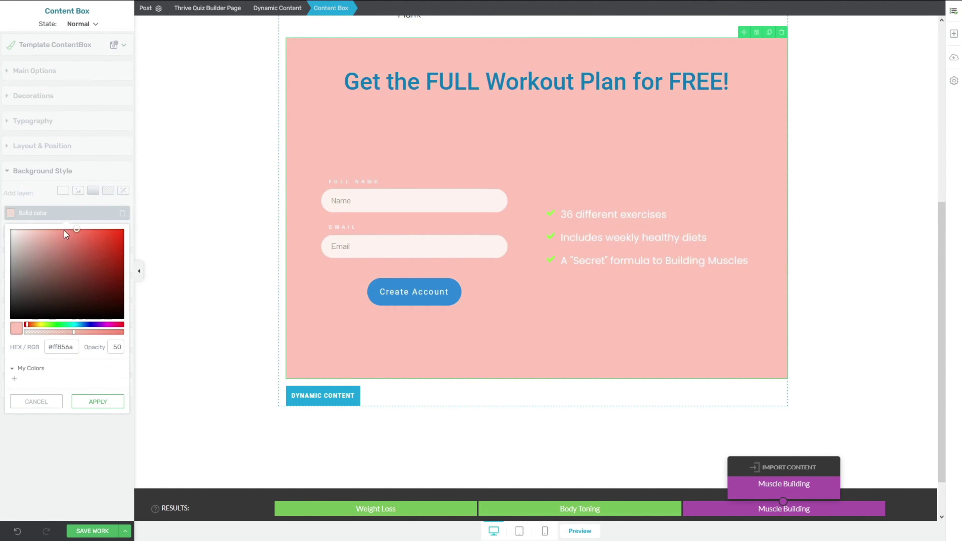
{"action": "scroll", "coordinate": [409, 236], "scroll_direction": "up", "scroll_amount": 2}
{"action": "left_click_drag", "start_coordinate": [77, 230], "coordinate": [124, 228]}
{"action": "left_click_drag", "start_coordinate": [29, 325], "coordinate": [23, 325]}
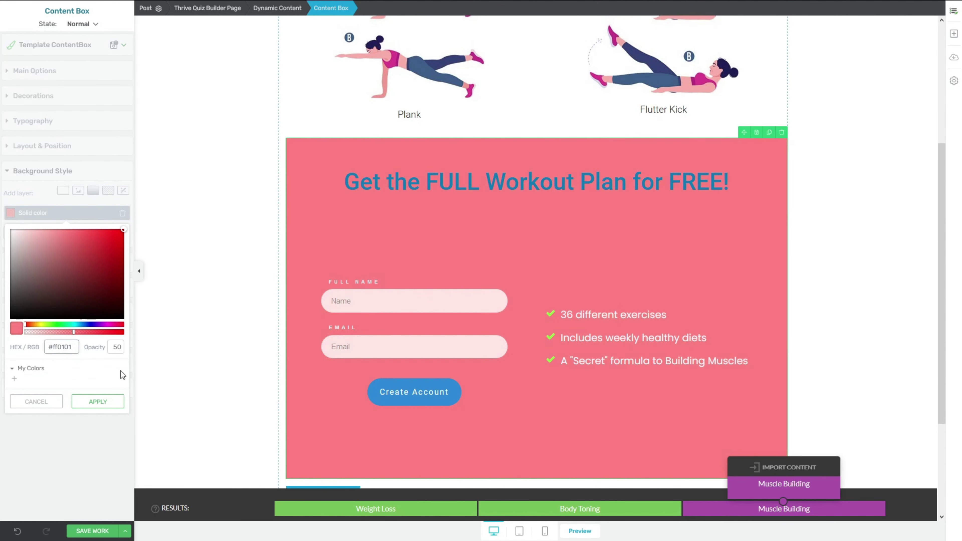
{"action": "left_click", "coordinate": [98, 402]}
Step: Make the opt-in box heading text white
{"action": "left_click", "coordinate": [348, 184]}
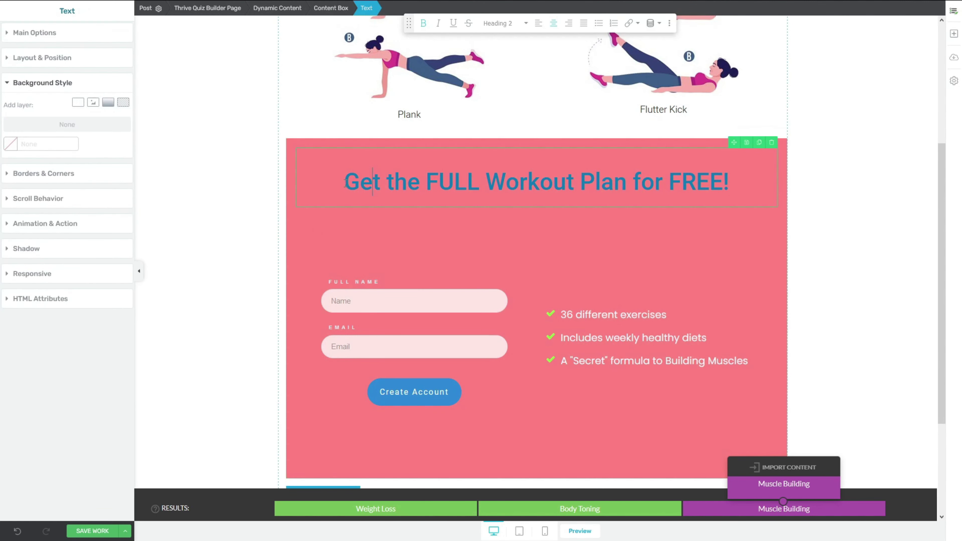
{"action": "key", "text": "ctrl+a"}
{"action": "left_click", "coordinate": [61, 83]}
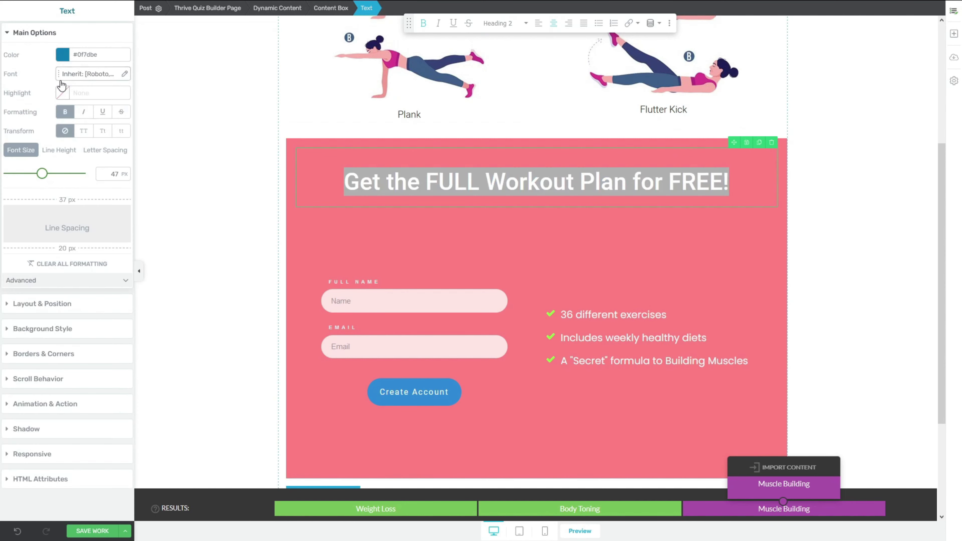
{"action": "left_click", "coordinate": [76, 54]}
{"action": "left_click", "coordinate": [102, 243]}
{"action": "left_click", "coordinate": [407, 236]}
{"action": "left_click", "coordinate": [285, 251]}
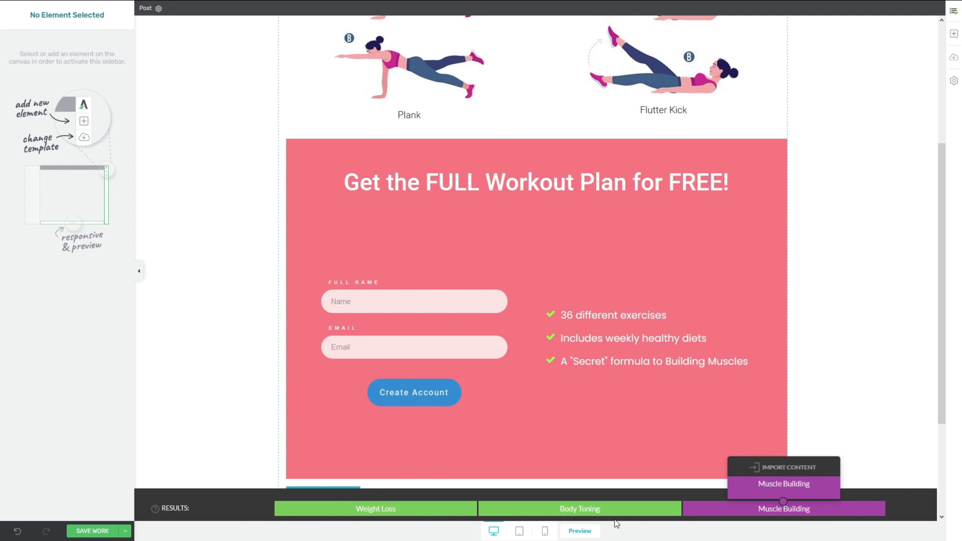
{"action": "left_click", "coordinate": [588, 513]}
Step: Switch to the AWeber browser tab showing the account dashboard with 773 subscribers
{"action": "left_click", "coordinate": [433, 510]}
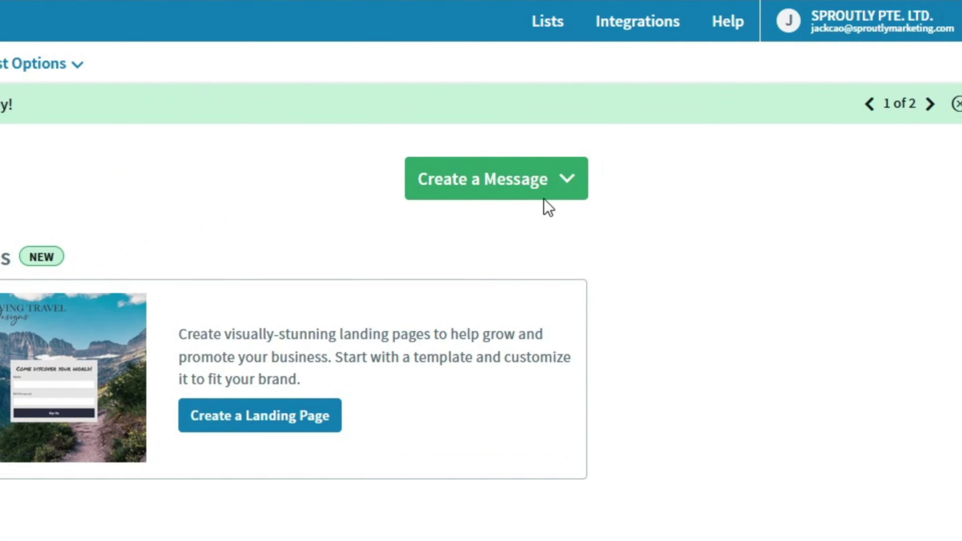
Step: Start a new AWeber list and fill in the company name, website and sender details
{"action": "left_click", "coordinate": [556, 38]}
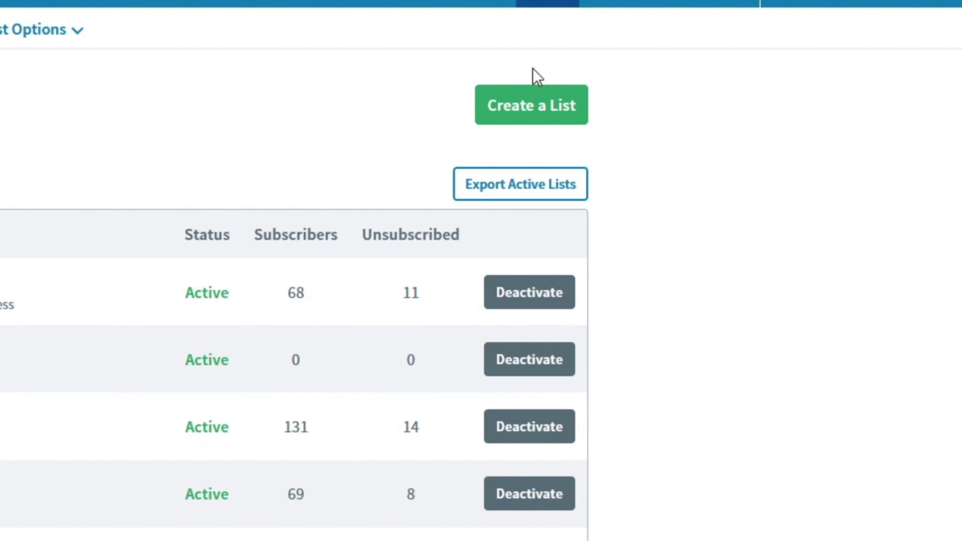
{"action": "left_click", "coordinate": [532, 111]}
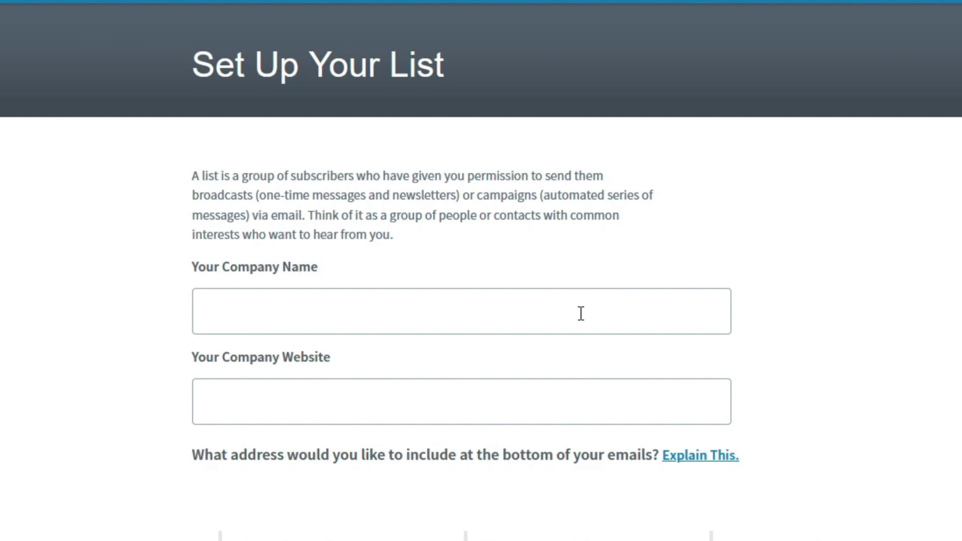
{"action": "left_click", "coordinate": [581, 313]}
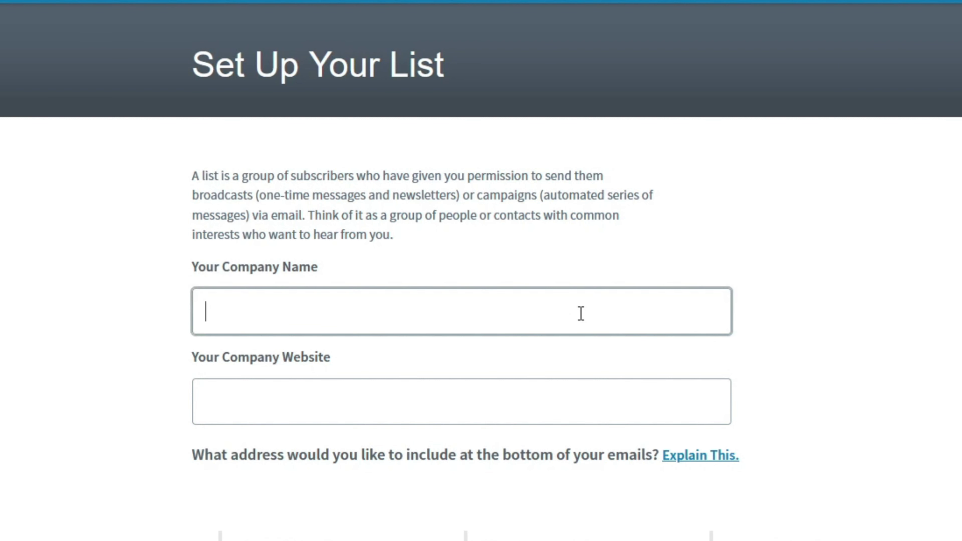
{"action": "type", "text": "Jack Cao"}
{"action": "key", "text": "Tab"}
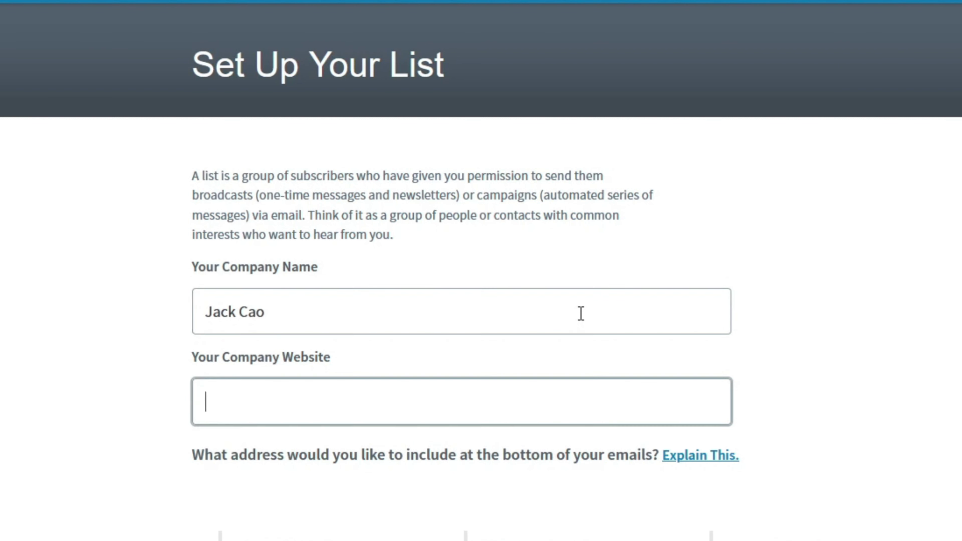
{"action": "type", "text": "https://jackcao.com"}
{"action": "scroll", "coordinate": [369, 410], "scroll_direction": "down", "scroll_amount": 3}
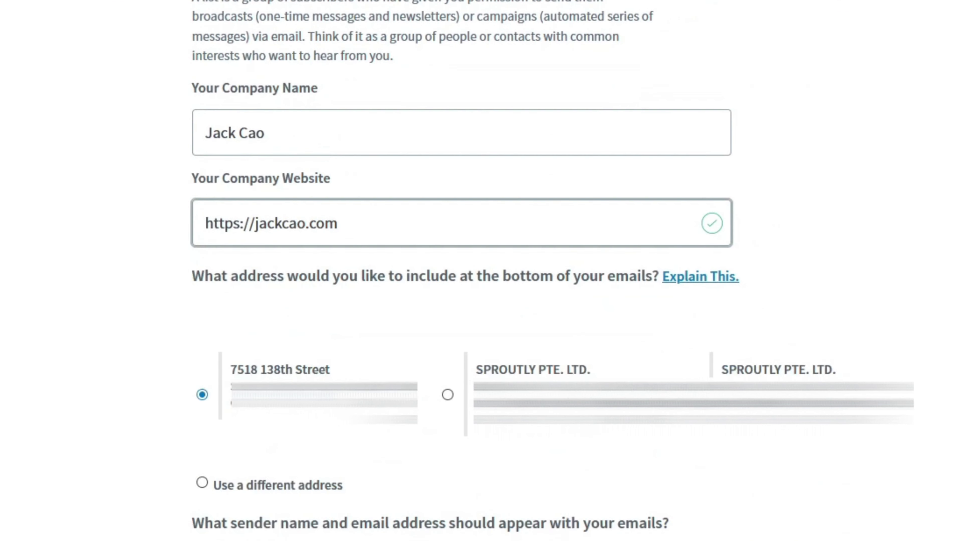
{"action": "scroll", "coordinate": [275, 316], "scroll_direction": "down", "scroll_amount": 10}
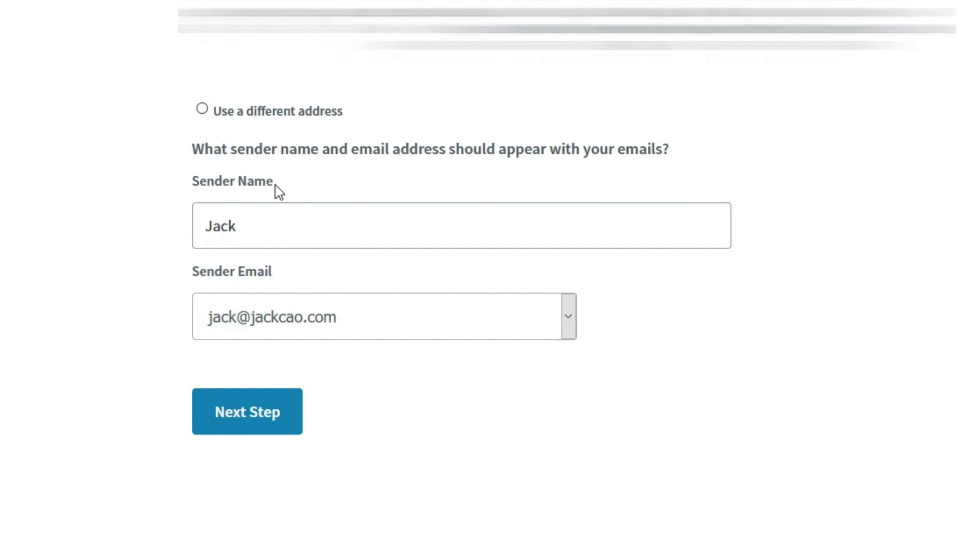
{"action": "left_click_drag", "start_coordinate": [295, 230], "coordinate": [75, 222]}
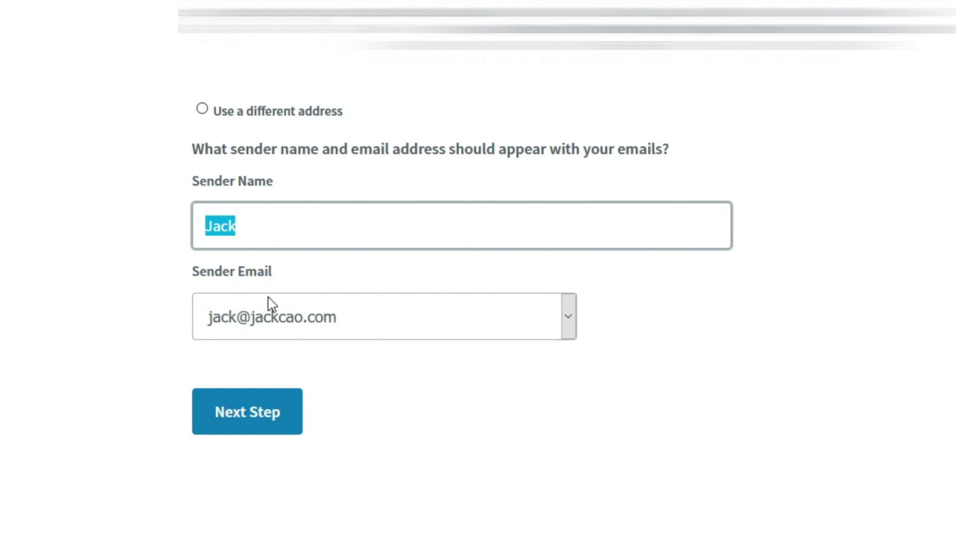
{"action": "left_click", "coordinate": [231, 422]}
Step: Name the list 'Weight Loss', describe it as 'You will be receiving weight loss tips every week.', and approve
{"action": "left_click", "coordinate": [318, 153]}
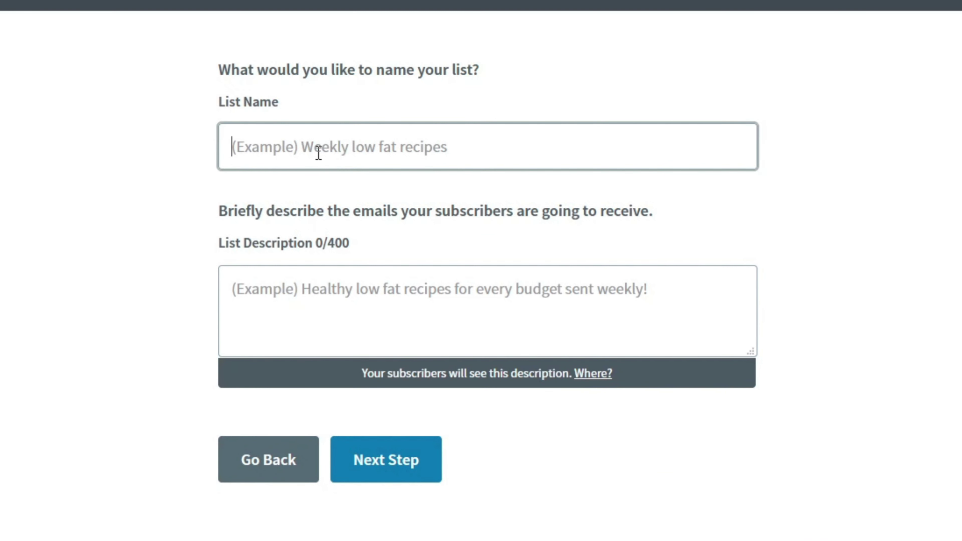
{"action": "type", "text": "Weight Loss"}
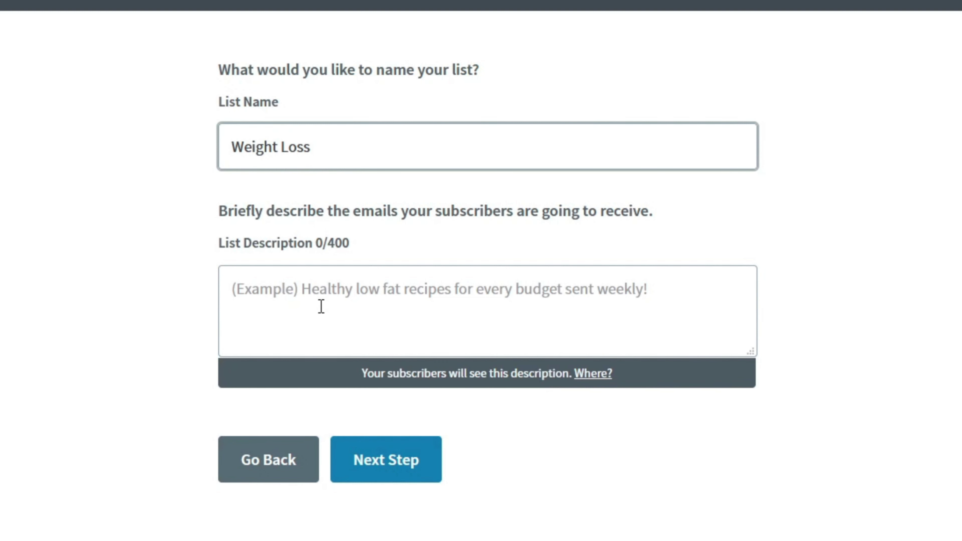
{"action": "left_click", "coordinate": [321, 306]}
{"action": "type", "text": "You will be receiving weight loss tips "}
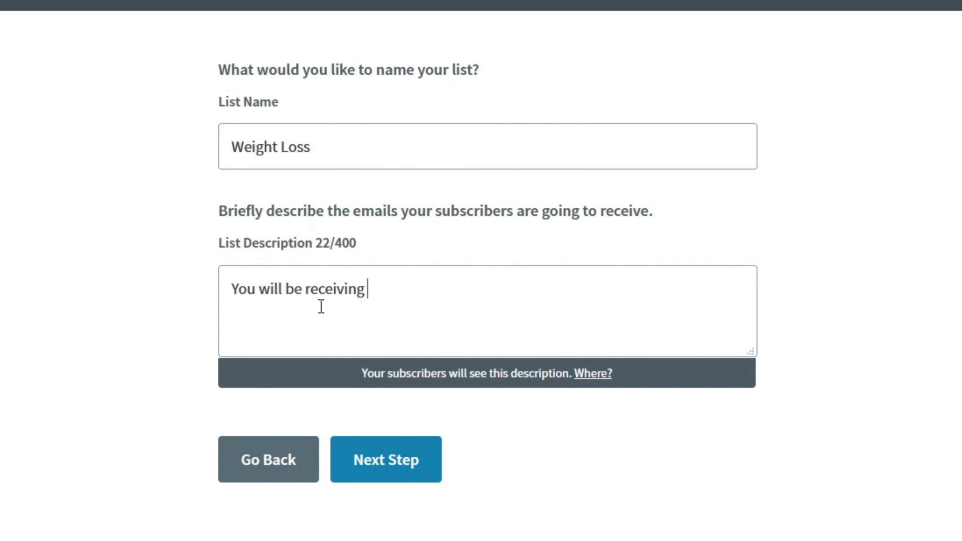
{"action": "type", "text": "every week."}
{"action": "left_click", "coordinate": [376, 460]}
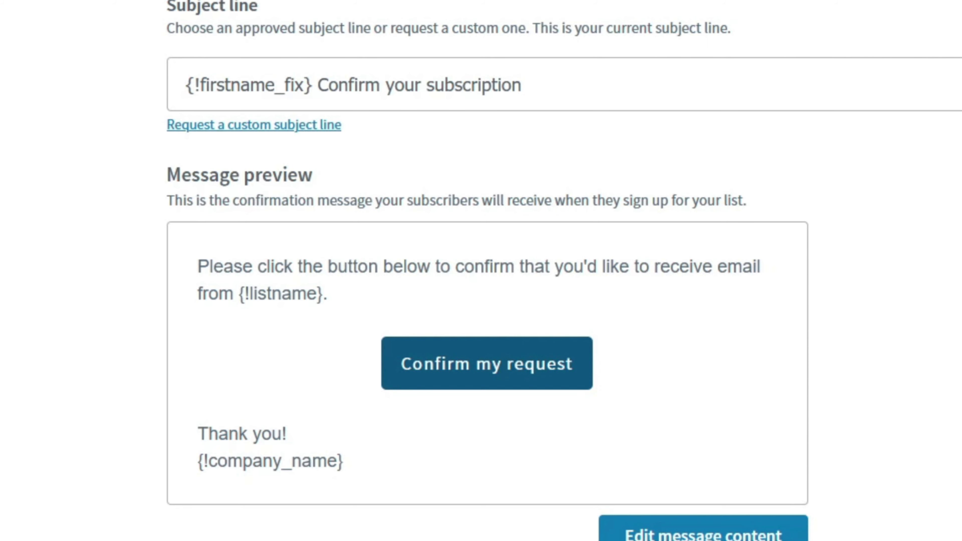
{"action": "scroll", "coordinate": [481, 271], "scroll_direction": "down", "scroll_amount": 8}
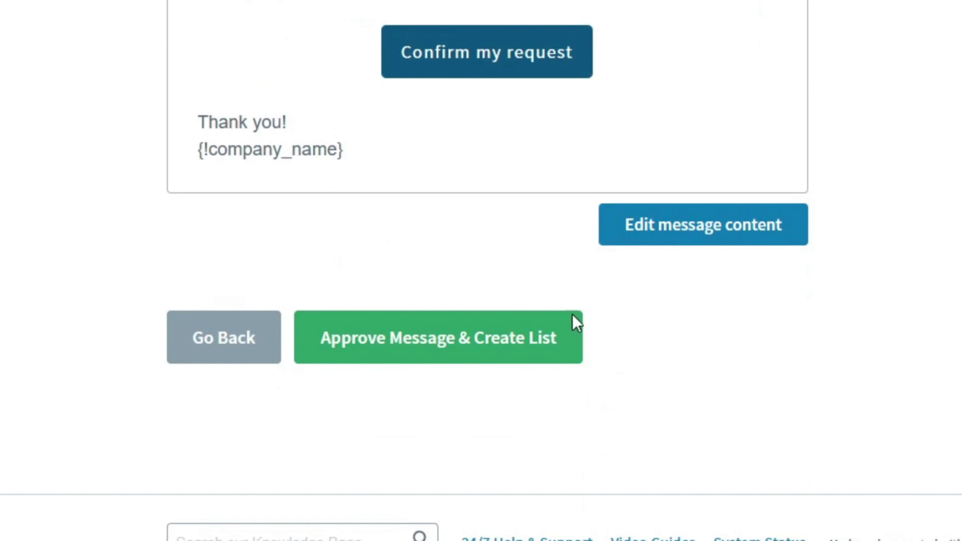
{"action": "left_click", "coordinate": [456, 350]}
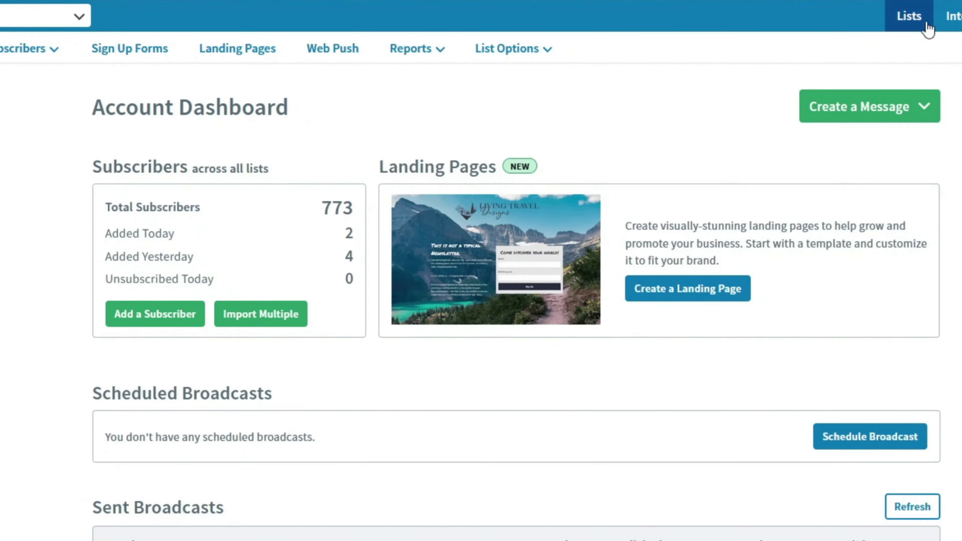
Step: Create lists Body Toning ('You will receive body toning tips') and Muscle Building ('Muscle Building Tips every week')
{"action": "left_click", "coordinate": [928, 23]}
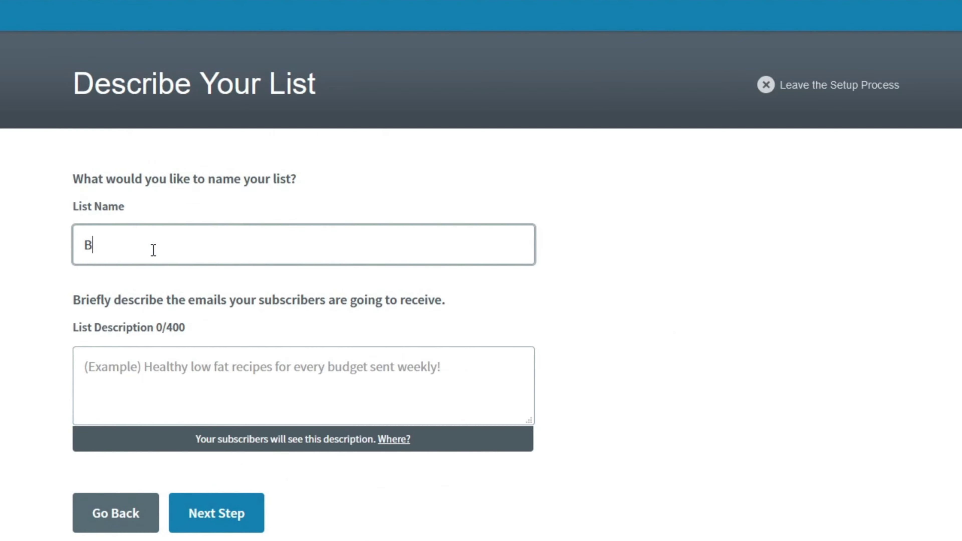
{"action": "type", "text": "ody Toning"}
{"action": "left_click", "coordinate": [172, 373]}
{"action": "type", "text": "You will receive body toning tips"}
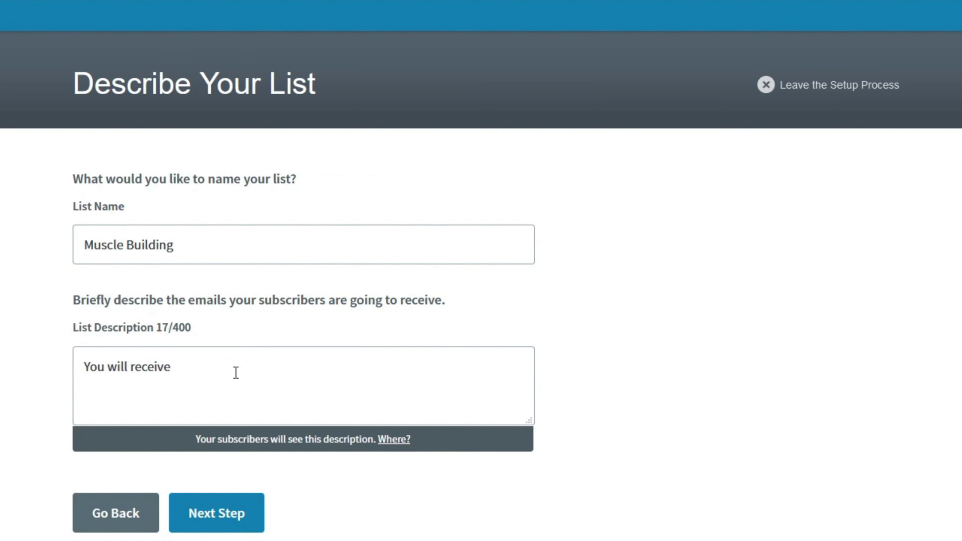
{"action": "type", "text": "Muscle Building Tips every week"}
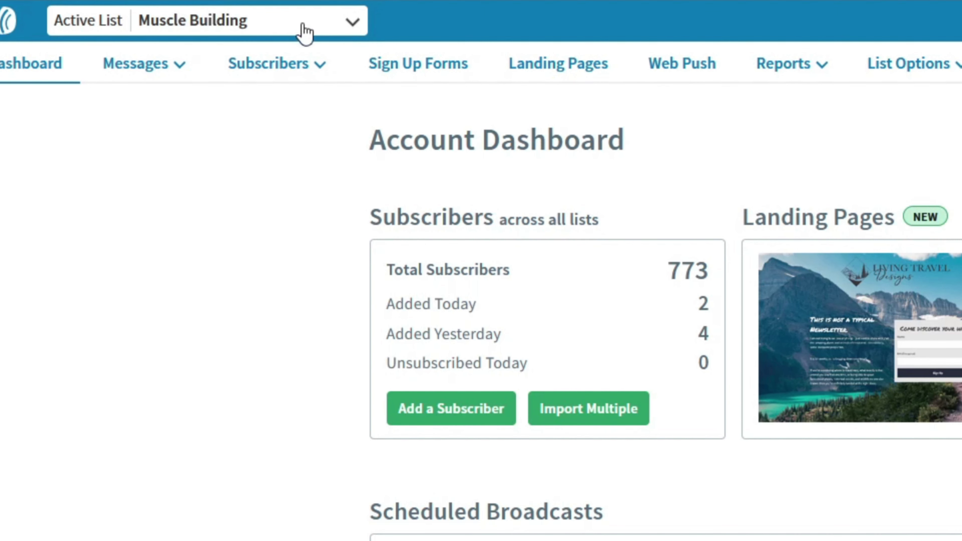
Step: Create a new AWeber sign up form named 'Muscle Building'
{"action": "left_click", "coordinate": [396, 72]}
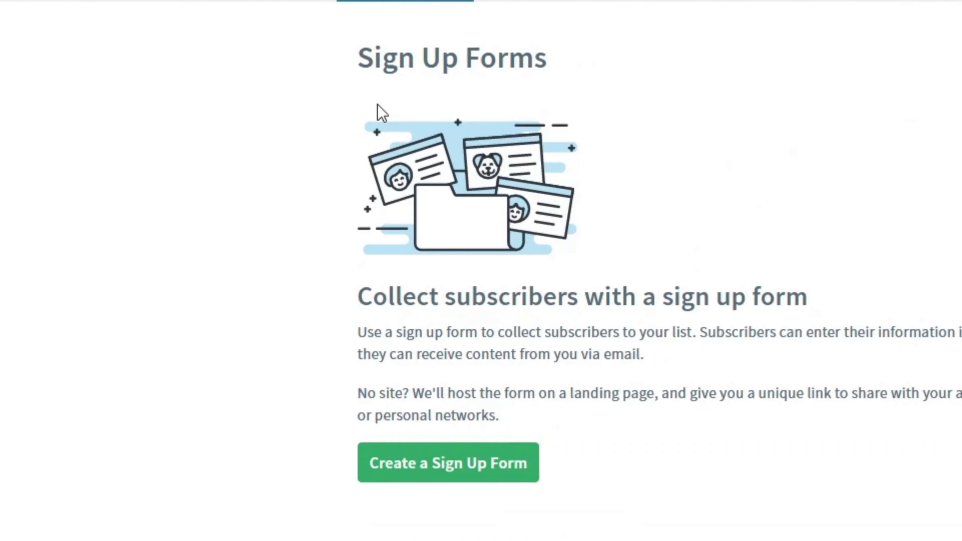
{"action": "left_click", "coordinate": [414, 469]}
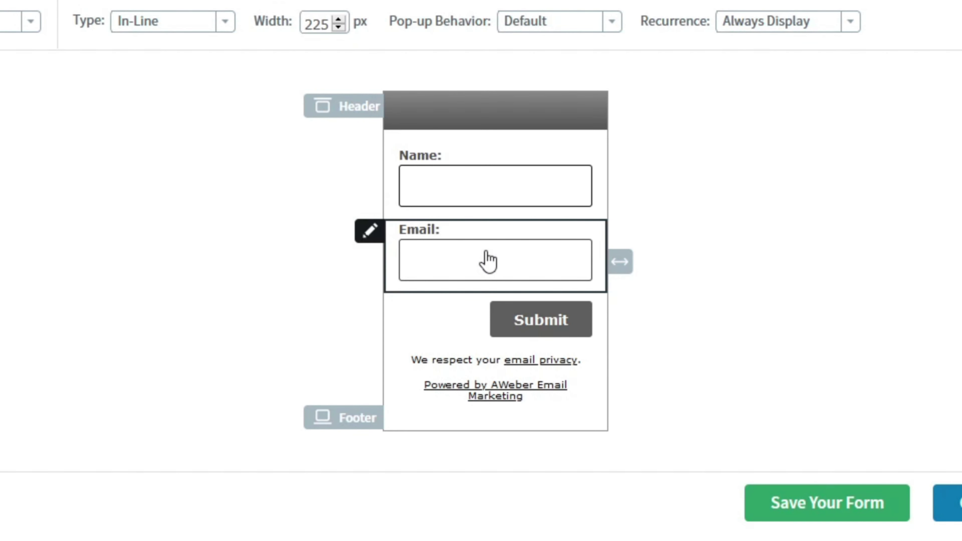
{"action": "left_click", "coordinate": [698, 378]}
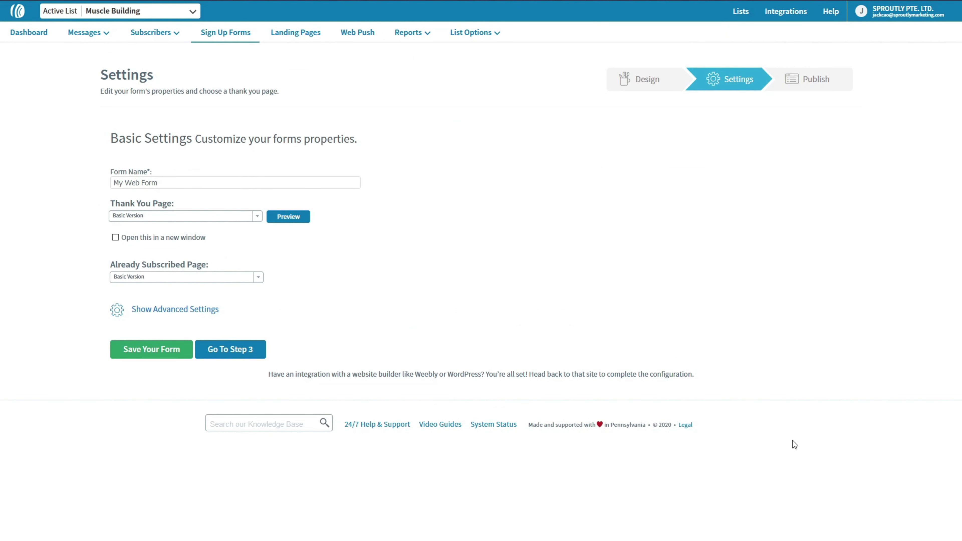
{"action": "left_click", "coordinate": [111, 185]}
{"action": "key", "text": "ctrl+a"}
{"action": "type", "text": "Muscle Building"}
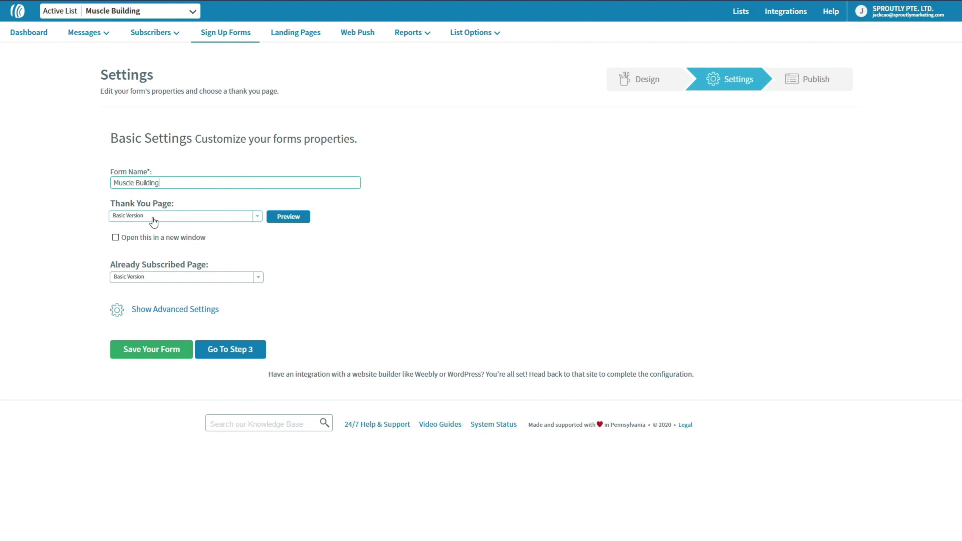
Step: Keep the basic thank-you page, preview it, and save the form through to the publish step
{"action": "left_click", "coordinate": [148, 218]}
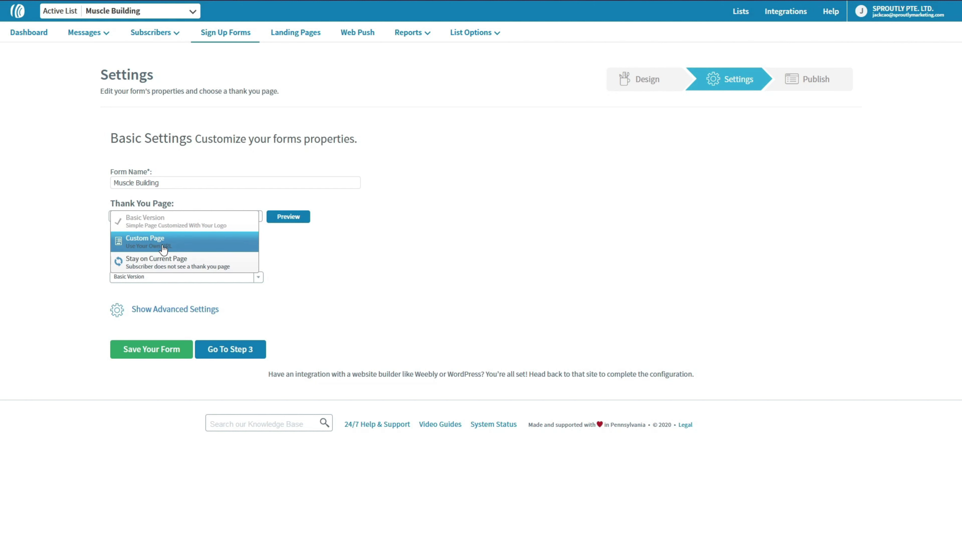
{"action": "left_click", "coordinate": [167, 223]}
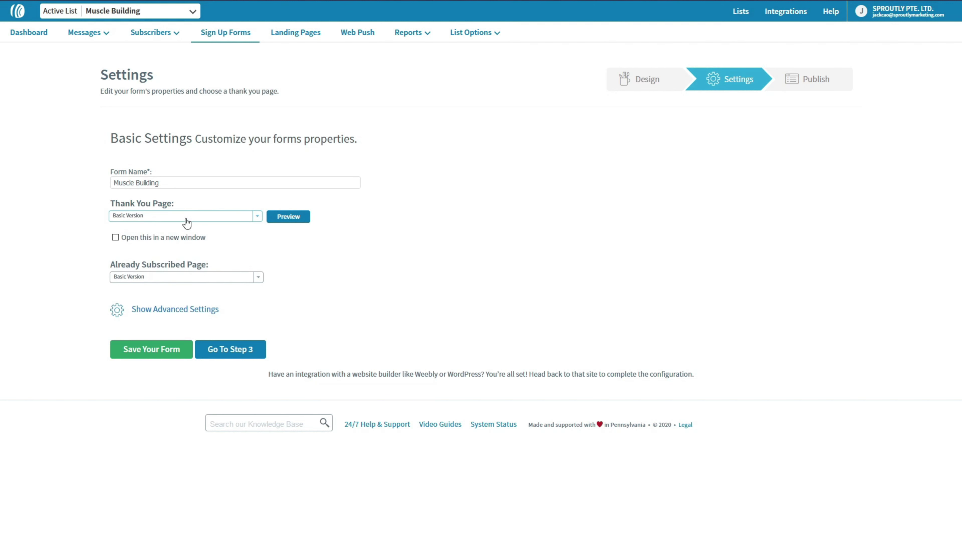
{"action": "left_click", "coordinate": [286, 220]}
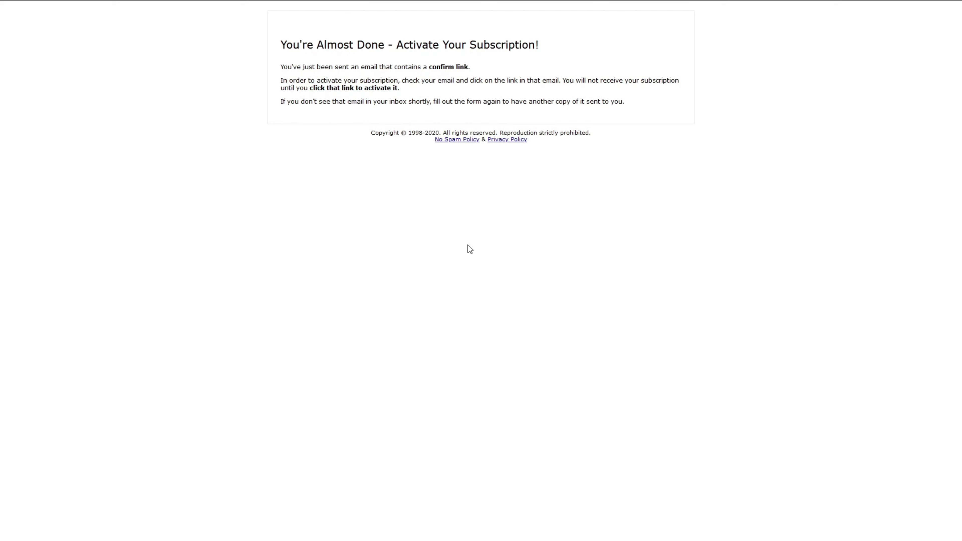
{"action": "left_click_drag", "start_coordinate": [394, 42], "coordinate": [552, 40]}
{"action": "key", "text": "F11"}
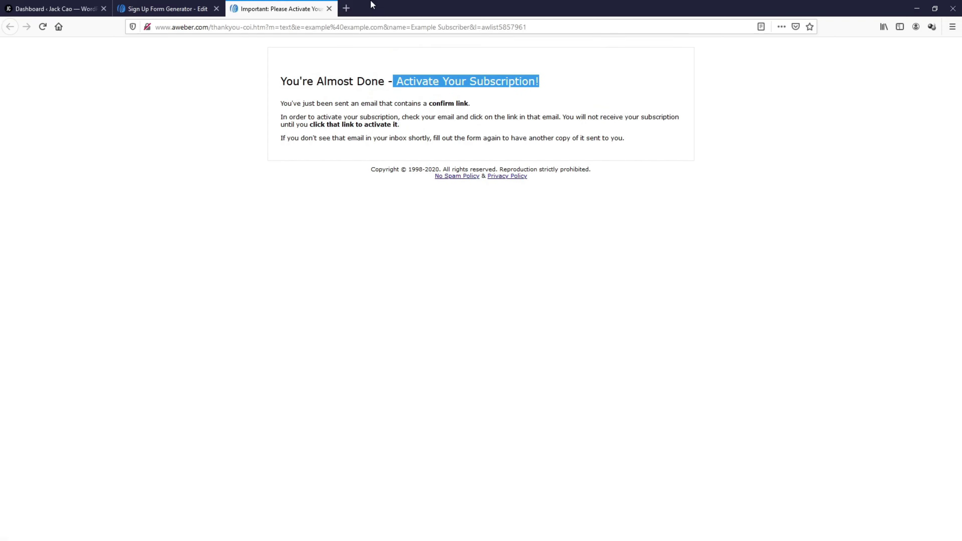
{"action": "left_click", "coordinate": [189, 10]}
{"action": "key", "text": "F11"}
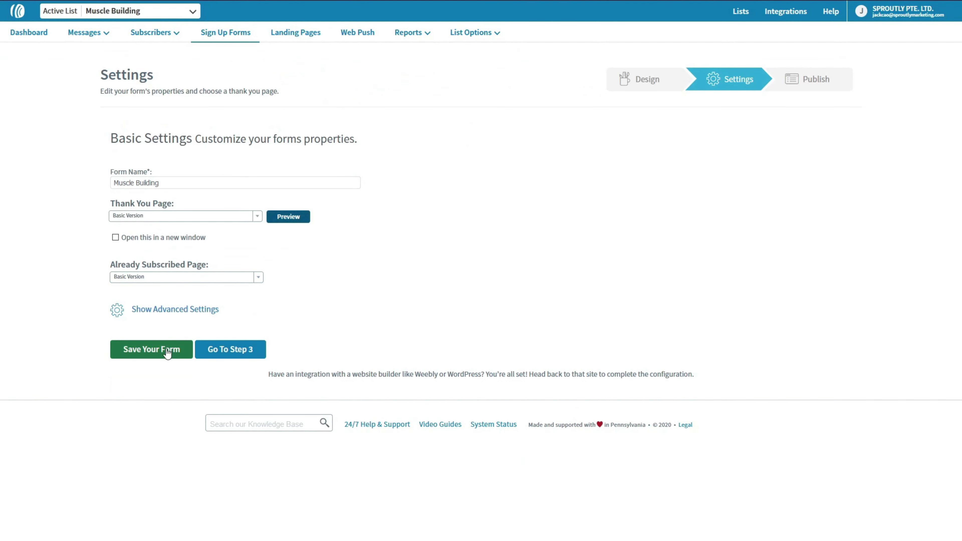
{"action": "left_click", "coordinate": [167, 349]}
{"action": "left_click", "coordinate": [235, 350]}
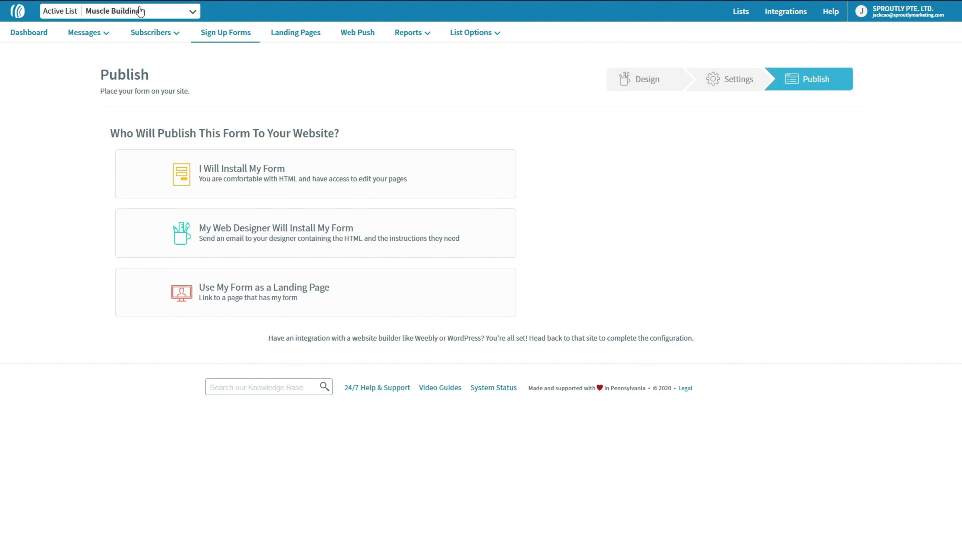
Step: Switch the active list to Weight Loss, then Body Toning, and return to the WordPress dashboard
{"action": "left_click", "coordinate": [140, 11]}
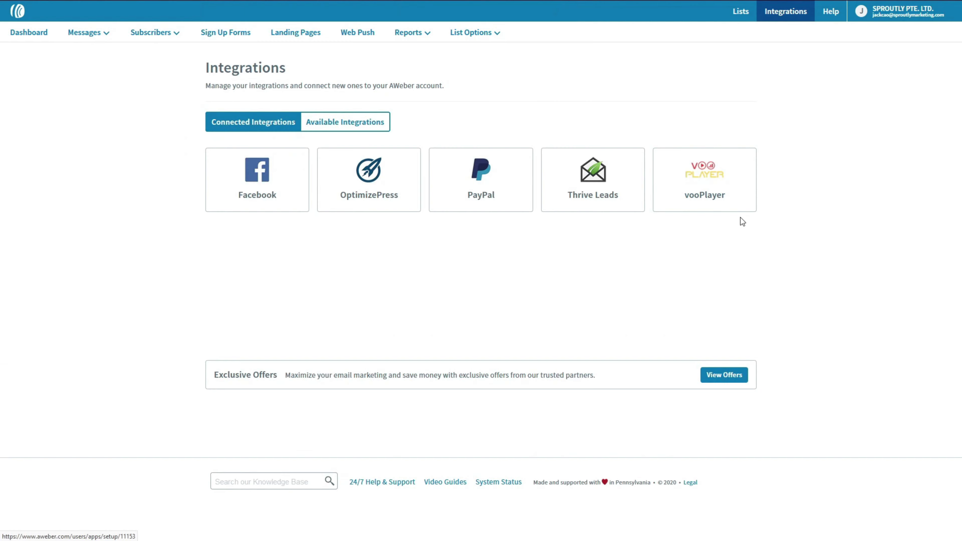
{"action": "left_click", "coordinate": [633, 208]}
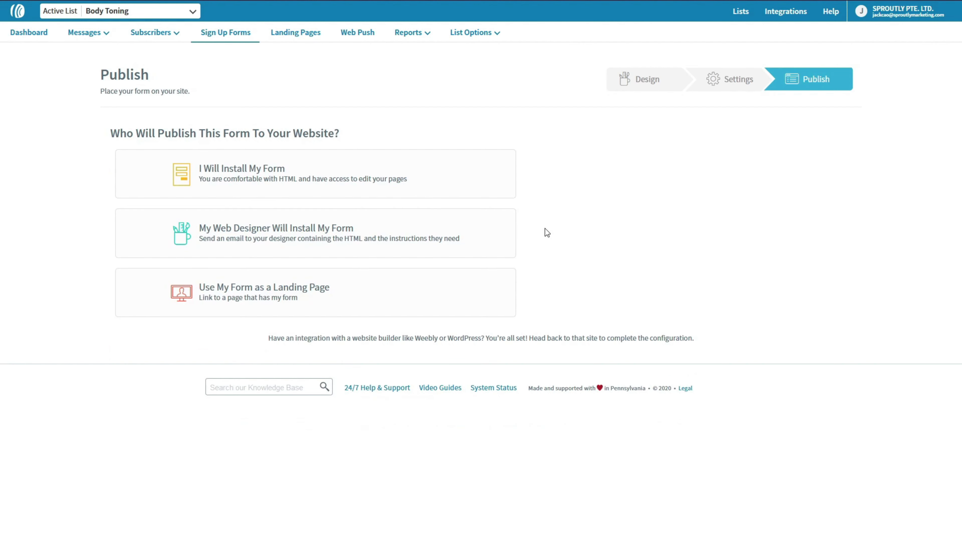
{"action": "left_click", "coordinate": [61, 9]}
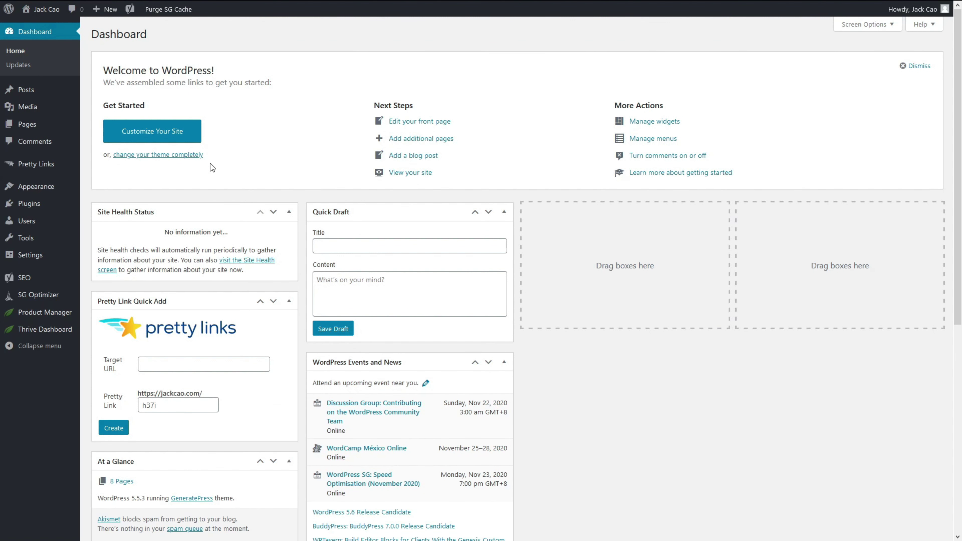
Step: In Thrive Dashboard's API Connections manager, add a new AWeber connection
{"action": "left_click", "coordinate": [46, 332]}
{"action": "scroll", "coordinate": [57, 397], "scroll_direction": "down", "scroll_amount": 5}
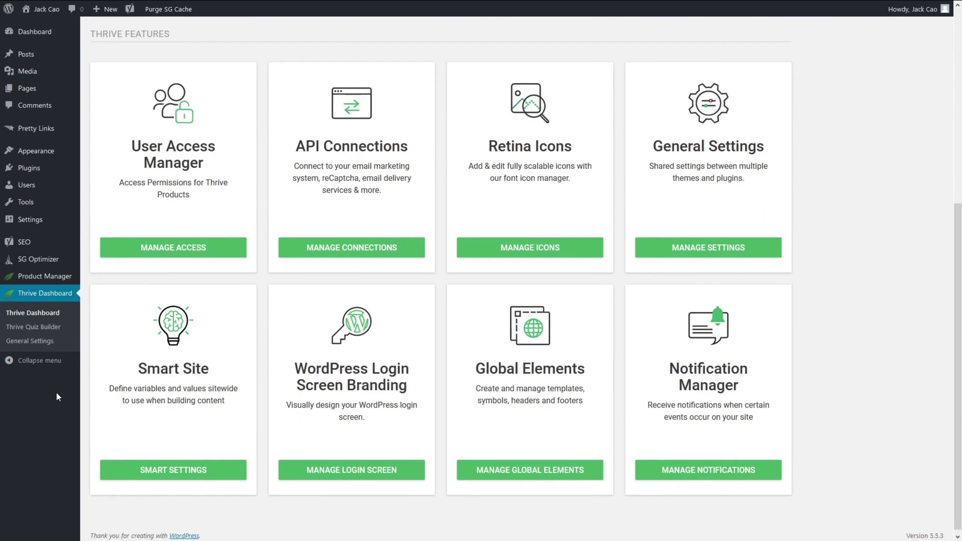
{"action": "left_click_drag", "start_coordinate": [305, 142], "coordinate": [440, 147]}
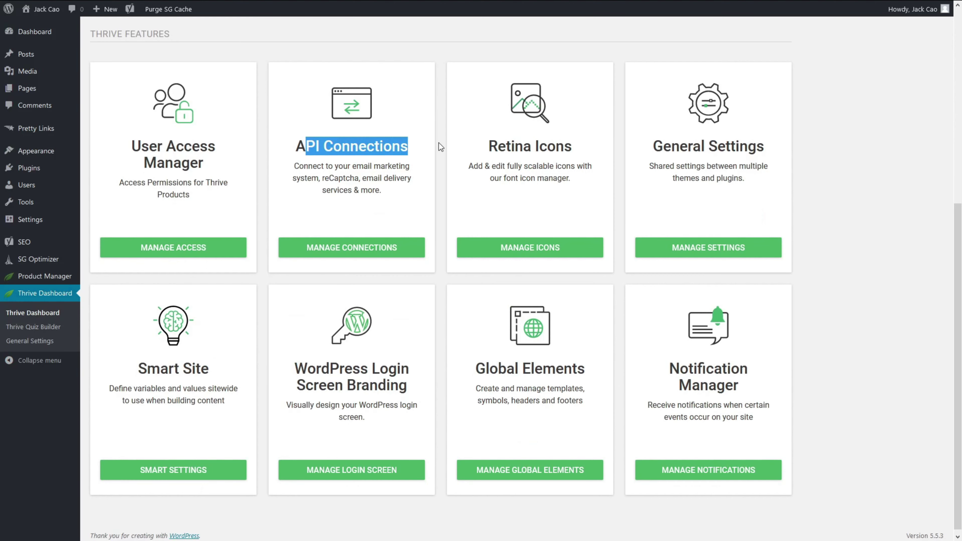
{"action": "left_click", "coordinate": [351, 248]}
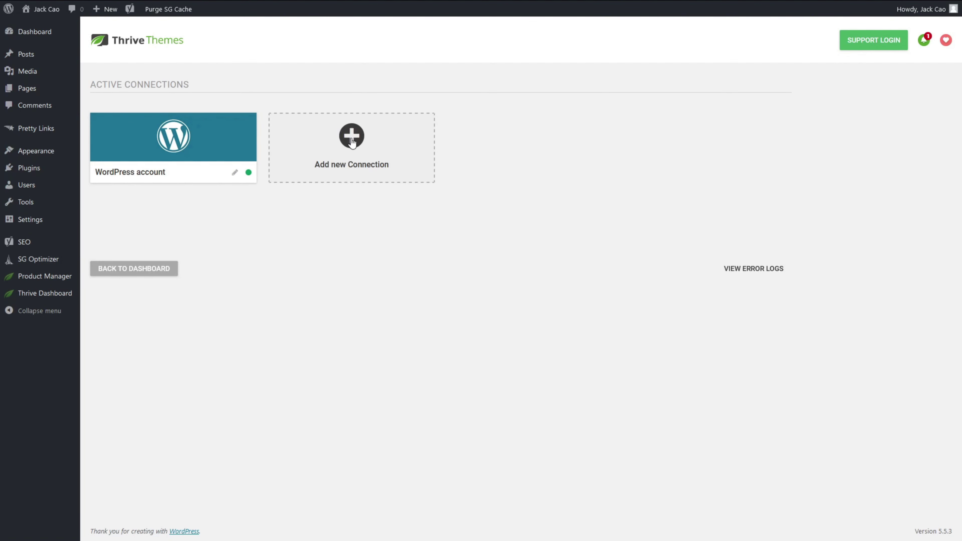
{"action": "left_click", "coordinate": [351, 142]}
{"action": "left_click", "coordinate": [351, 142]}
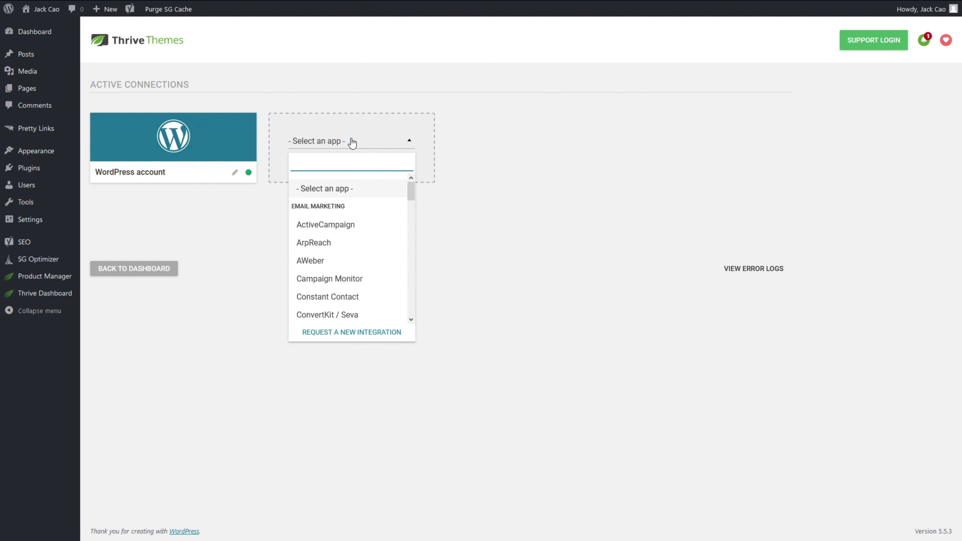
{"action": "left_click", "coordinate": [336, 261]}
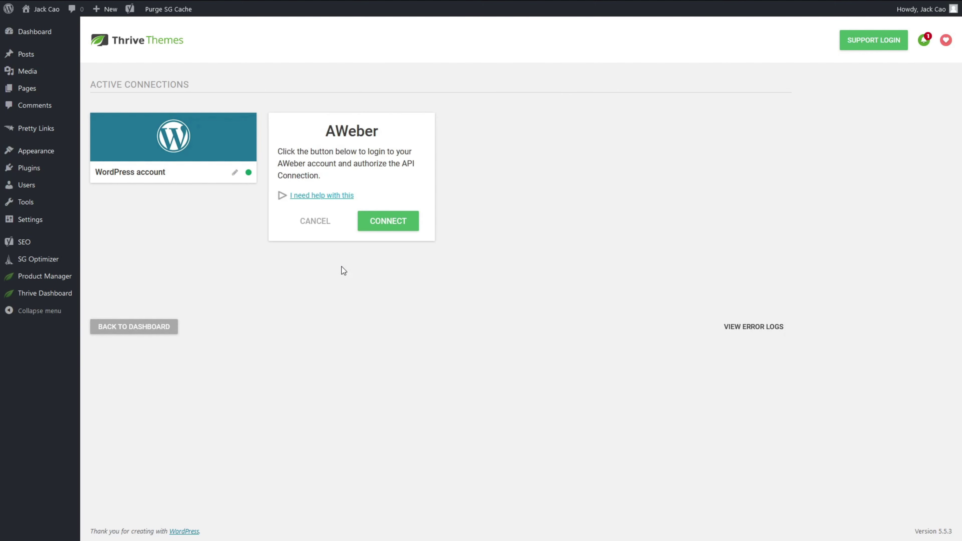
Step: Authorize the AWeber connection with the account login and password and allow access
{"action": "left_click", "coordinate": [390, 222]}
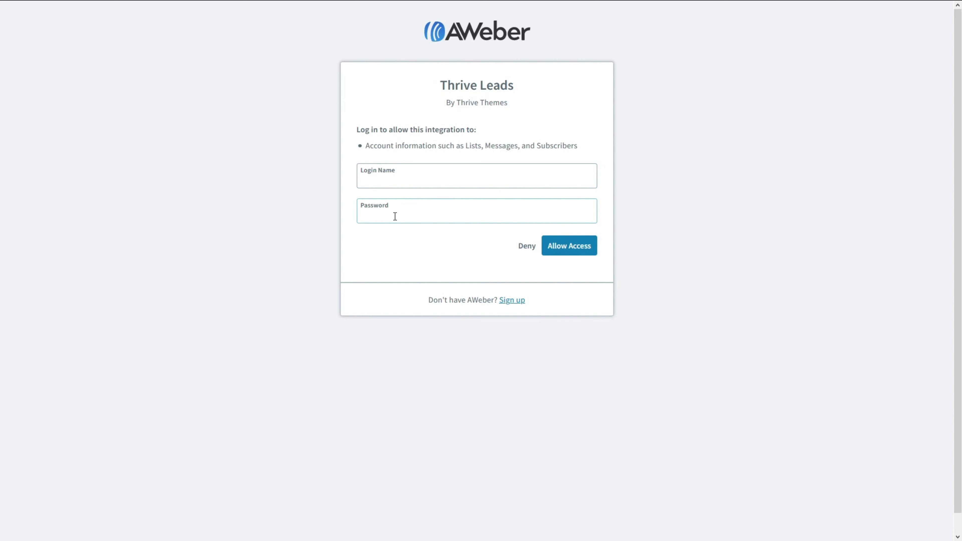
{"action": "left_click", "coordinate": [421, 183]}
{"action": "key", "text": "Tab"}
{"action": "type", "text": "••••••••••••"}
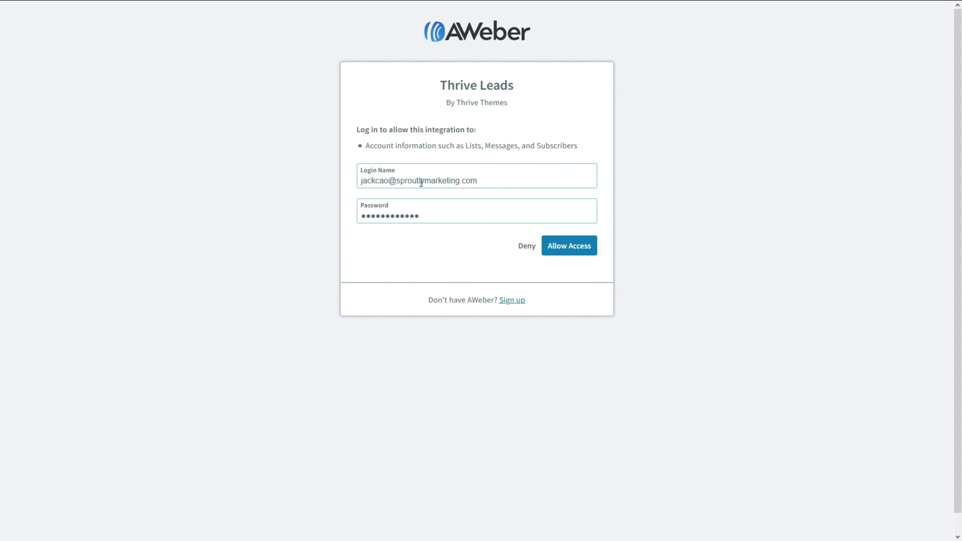
{"action": "left_click", "coordinate": [562, 254]}
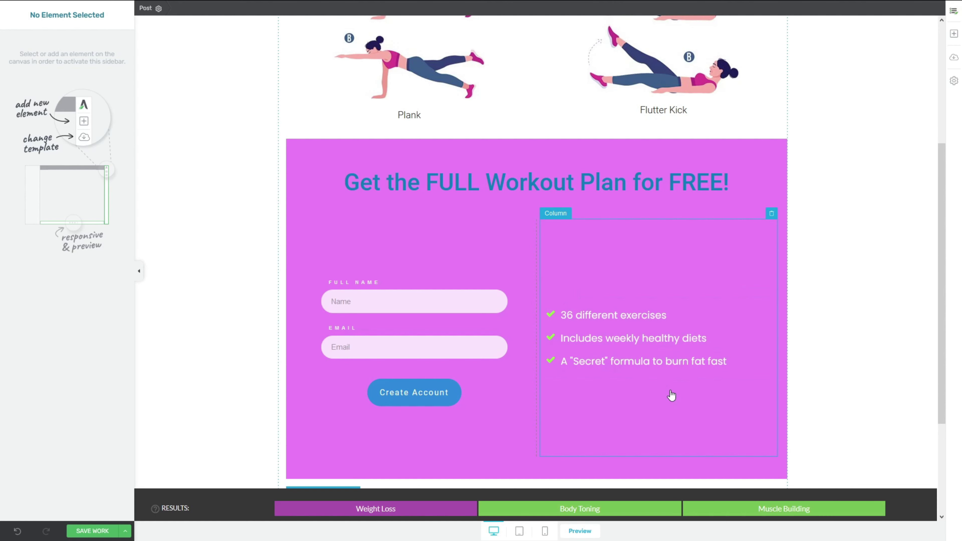
Step: Connect the Weight Loss opt-in form to the AWeber Weight Loss list
{"action": "left_click", "coordinate": [418, 319]}
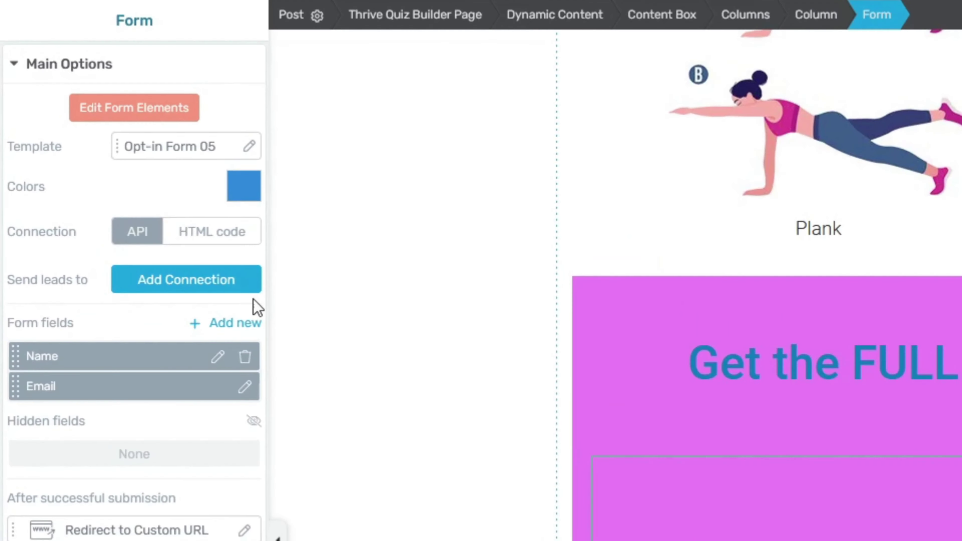
{"action": "left_click", "coordinate": [218, 288]}
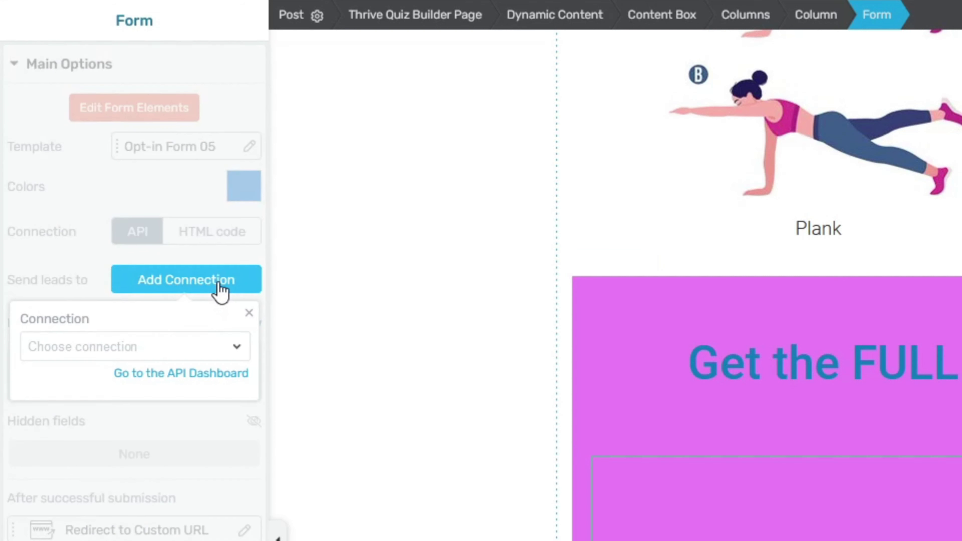
{"action": "left_click", "coordinate": [209, 351]}
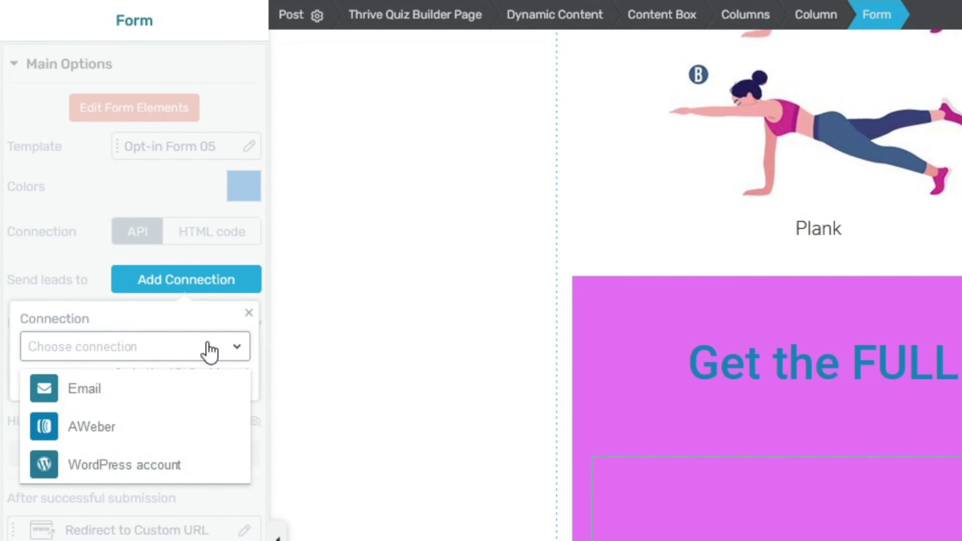
{"action": "left_click", "coordinate": [159, 428]}
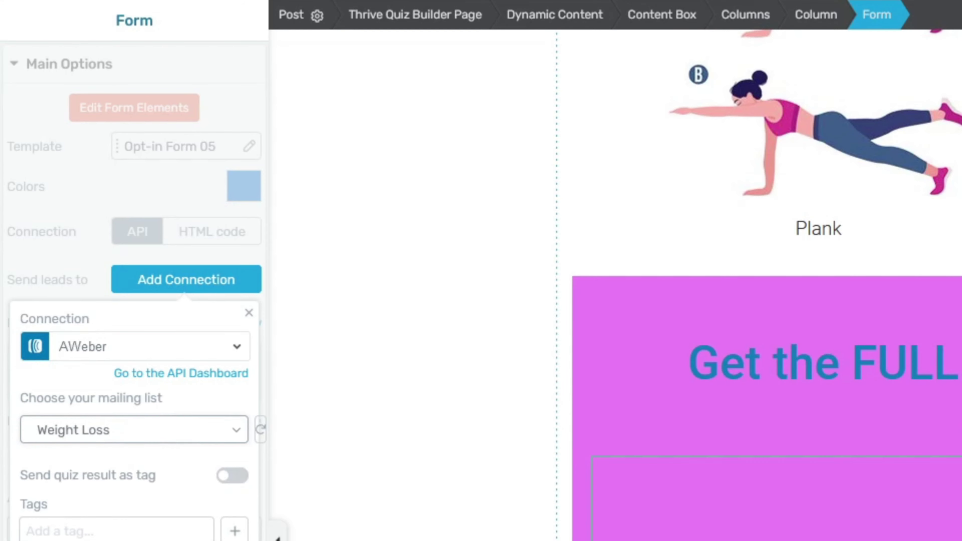
{"action": "left_click", "coordinate": [178, 520]}
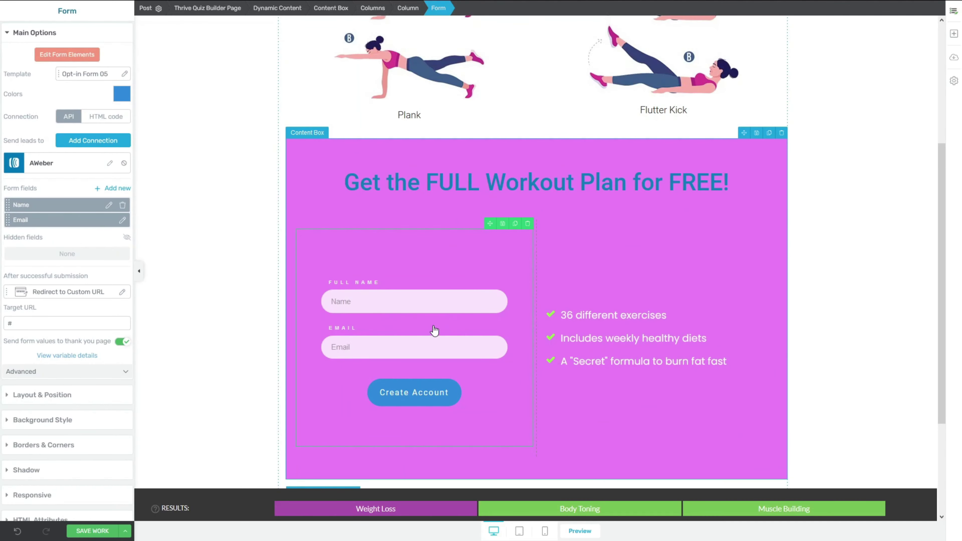
Step: Connect the Body Toning opt-in form to the AWeber Body Toning list
{"action": "left_click", "coordinate": [608, 516]}
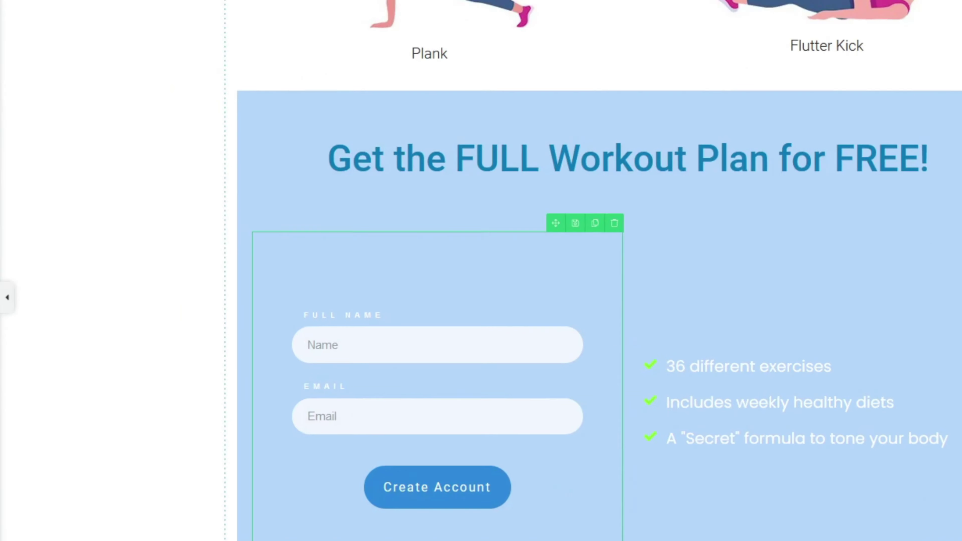
{"action": "left_click", "coordinate": [201, 224]}
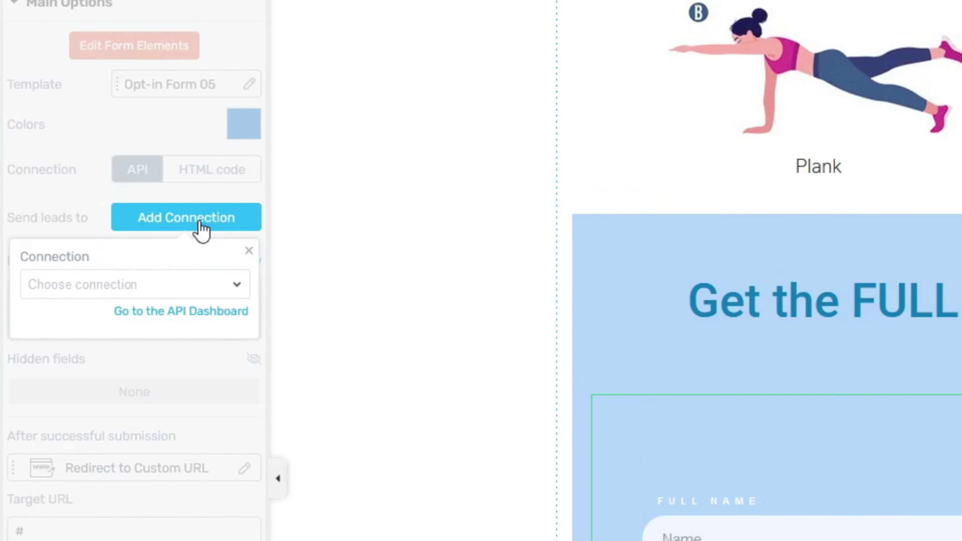
{"action": "left_click", "coordinate": [179, 288]}
{"action": "left_click", "coordinate": [151, 358]}
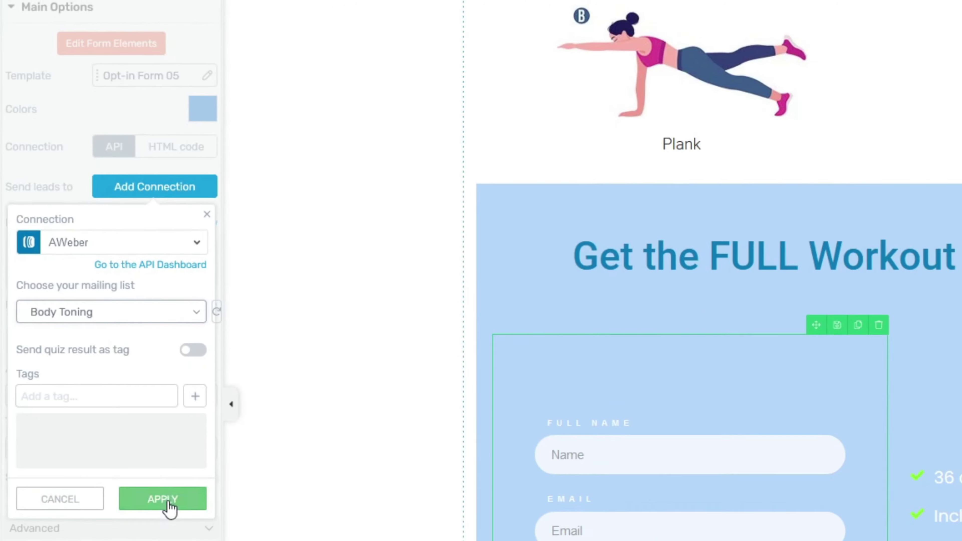
{"action": "left_click", "coordinate": [171, 505]}
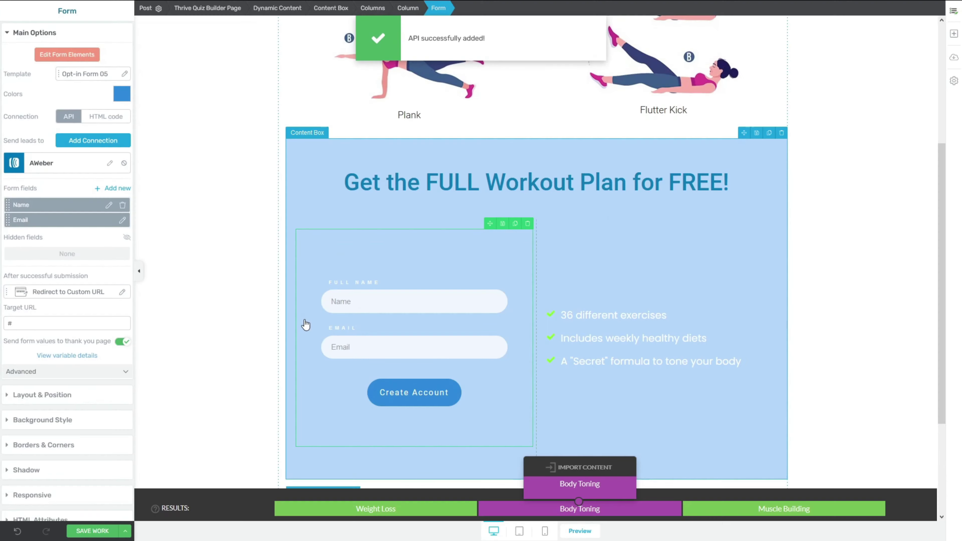
{"action": "left_click", "coordinate": [782, 507]}
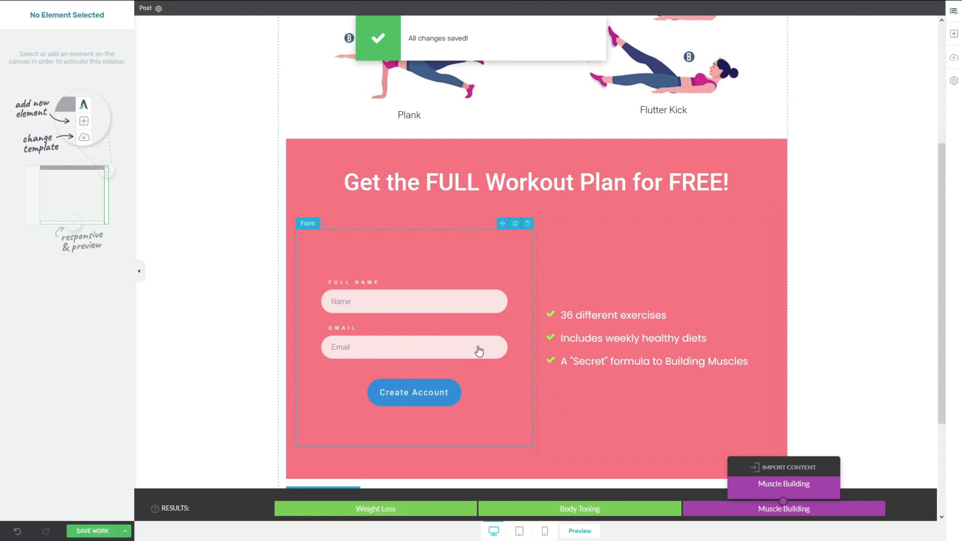
{"action": "left_click", "coordinate": [479, 352]}
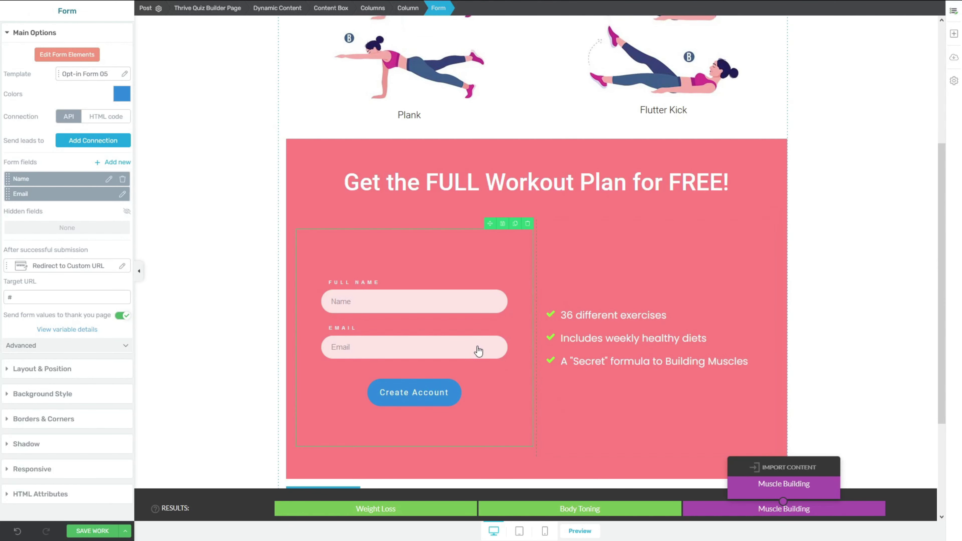